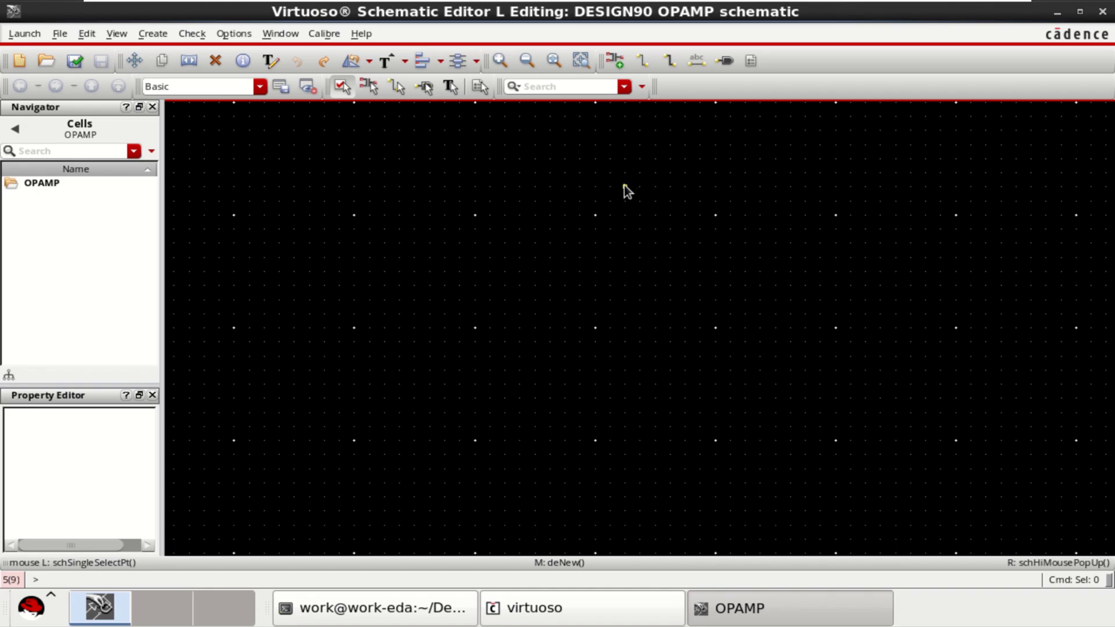
Place a pmos1v symbol from the gpdk090 library in the upper part of the OPAMP schematic
click(616, 61)
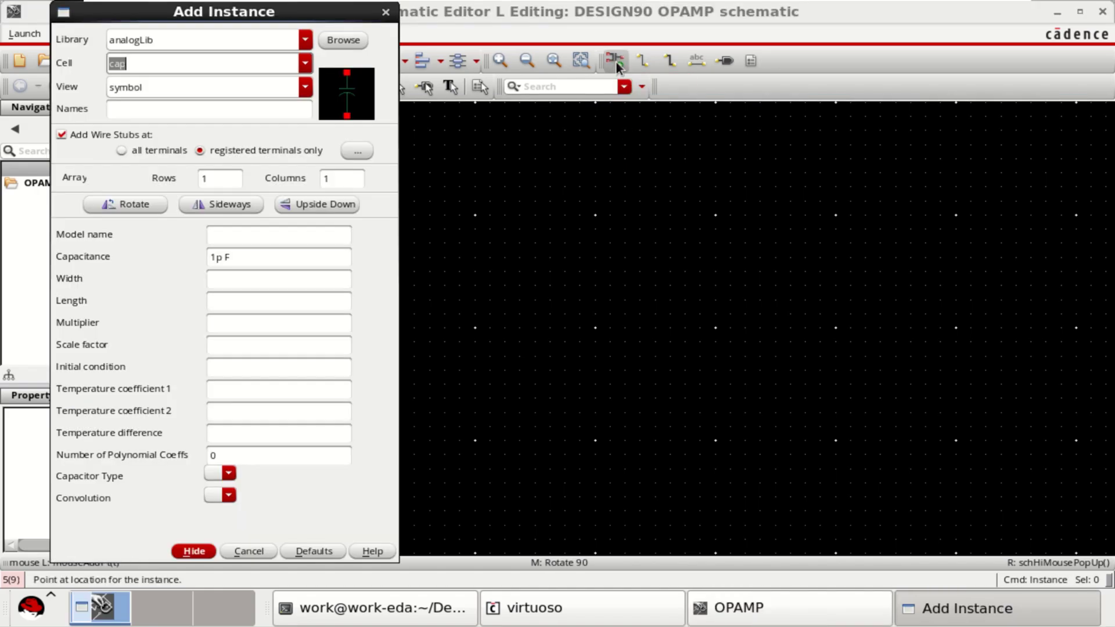
click(306, 39)
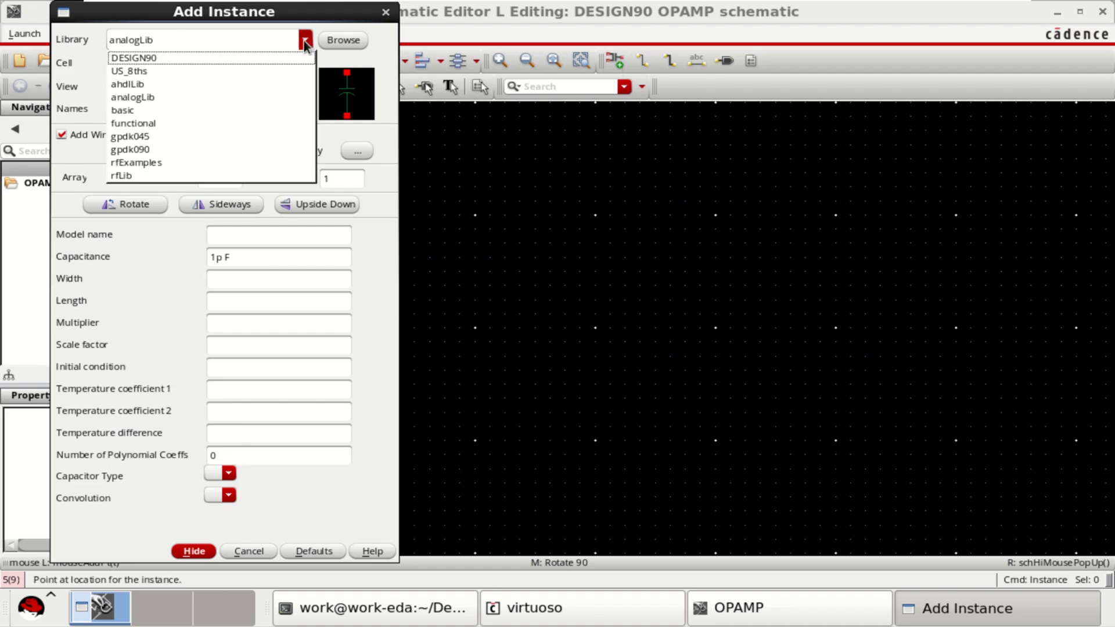
click(163, 150)
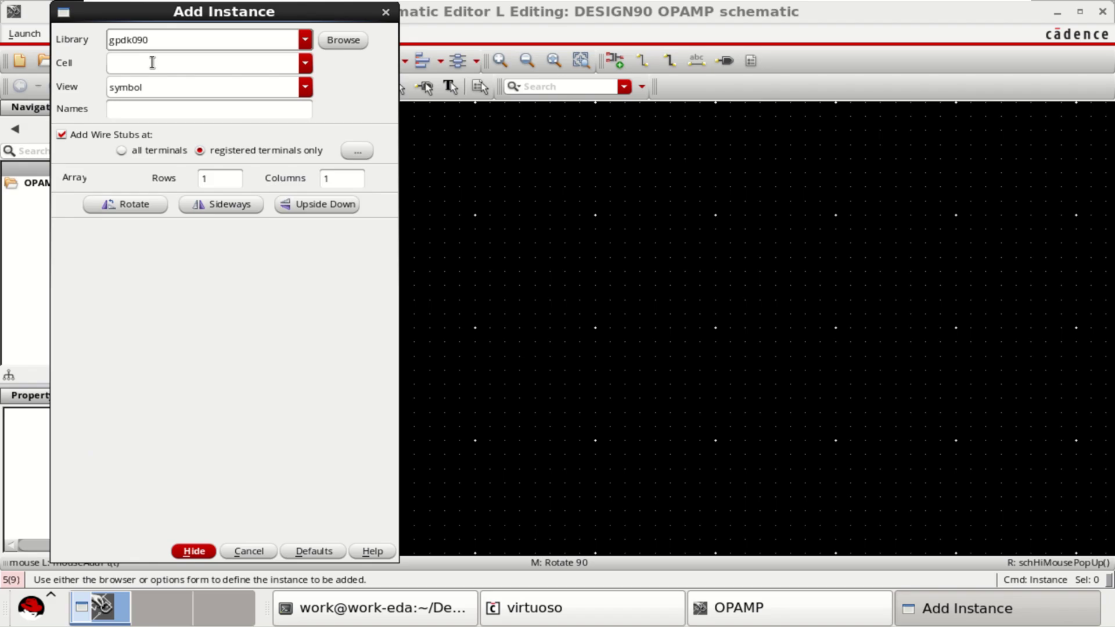
click(304, 65)
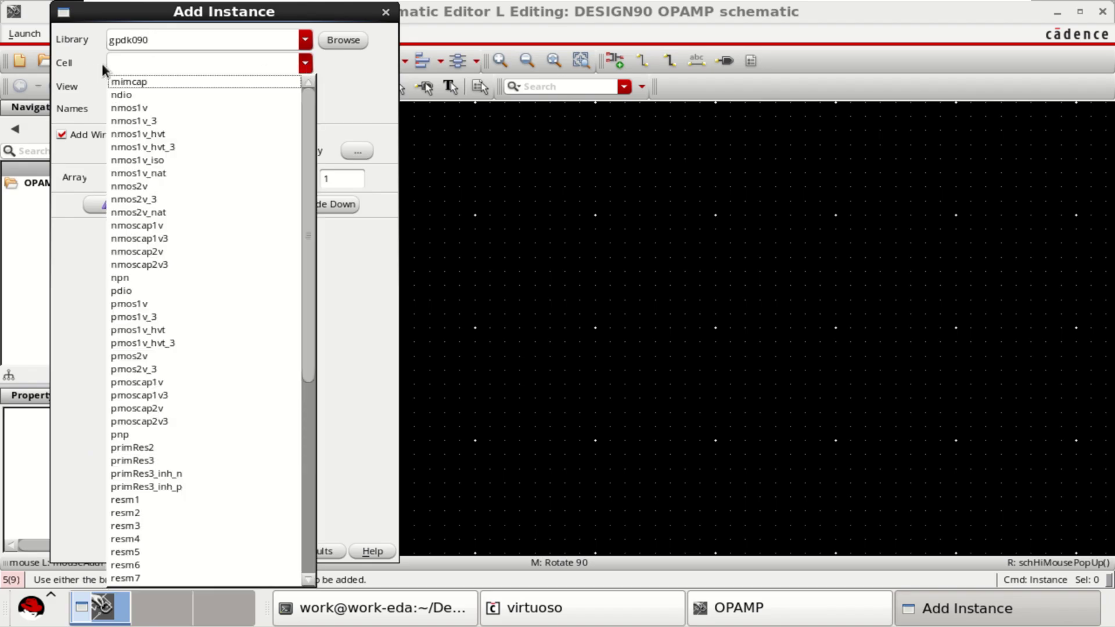
click(159, 304)
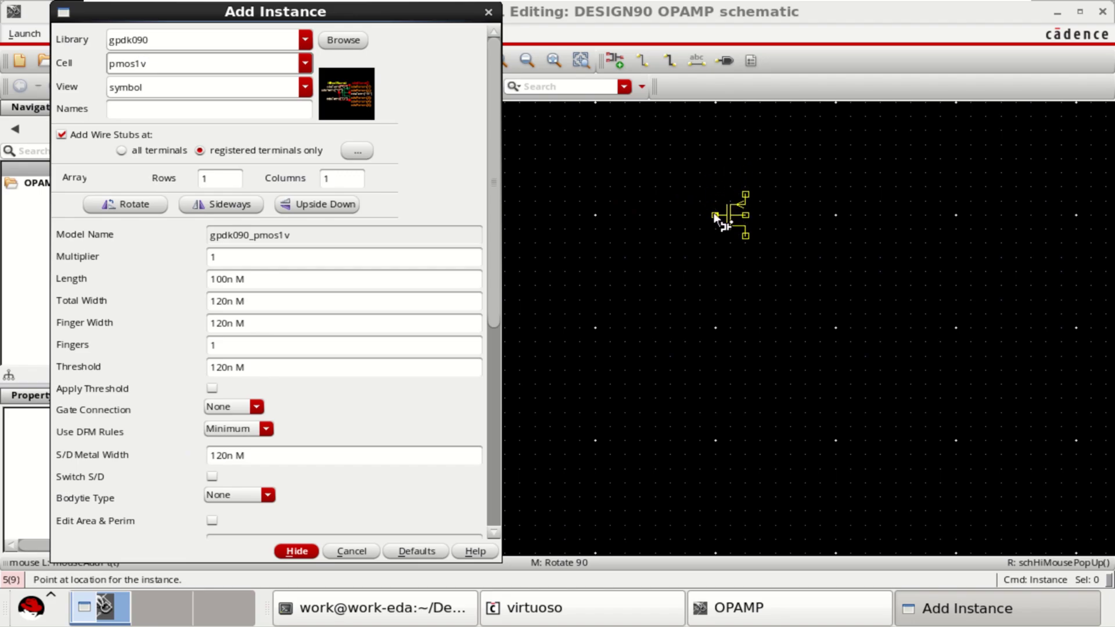
click(713, 214)
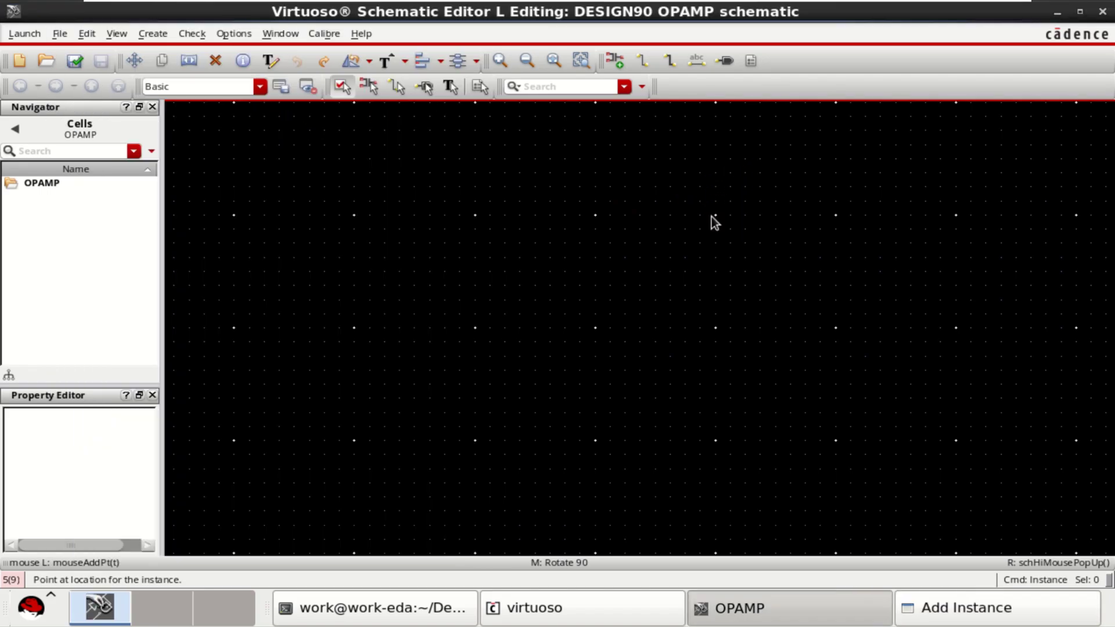
Place a second pmos1v, flipped sideways, to the left of the first so that their gates face each other
click(959, 608)
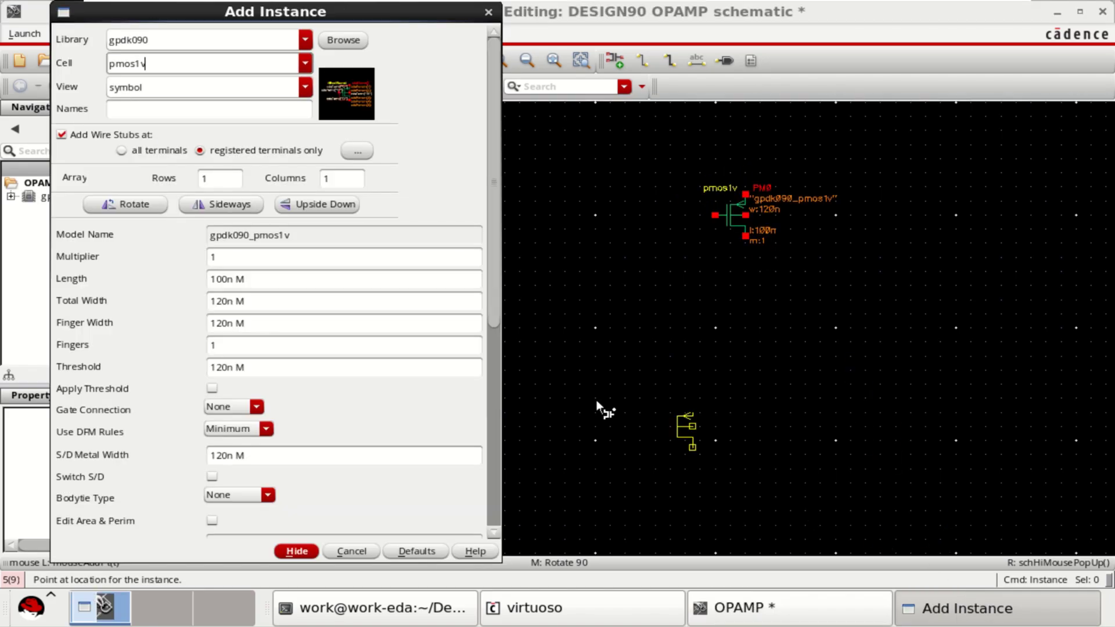
click(222, 204)
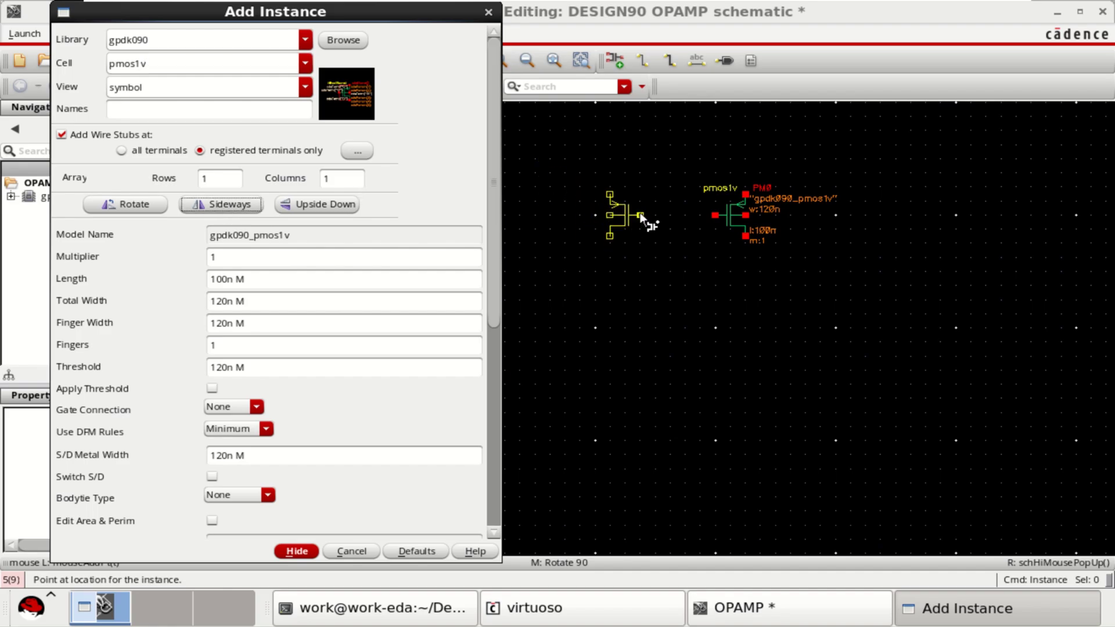
click(601, 213)
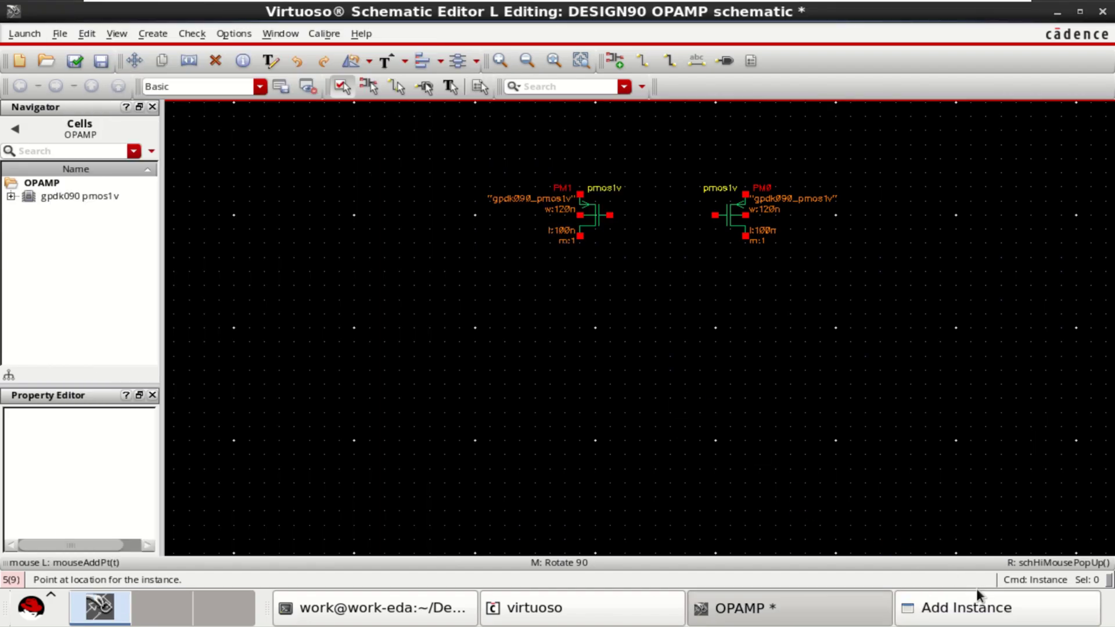
Place an nmos1v below the left PMOS and a second one, flipped sideways, below the right PMOS
click(978, 610)
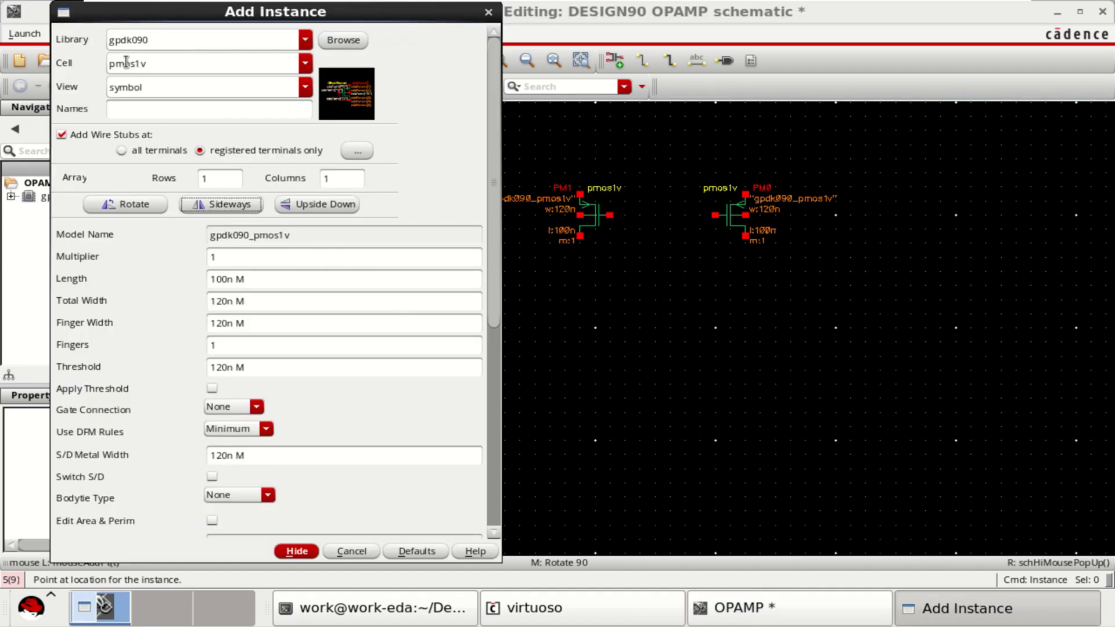
drag(117, 66, 106, 66)
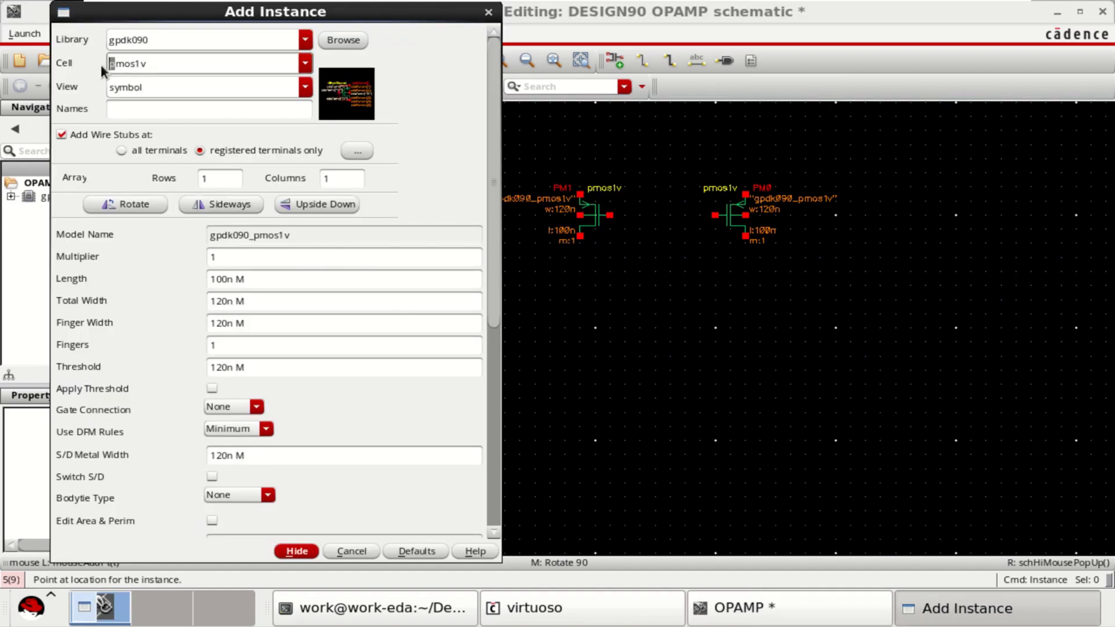
text(n)
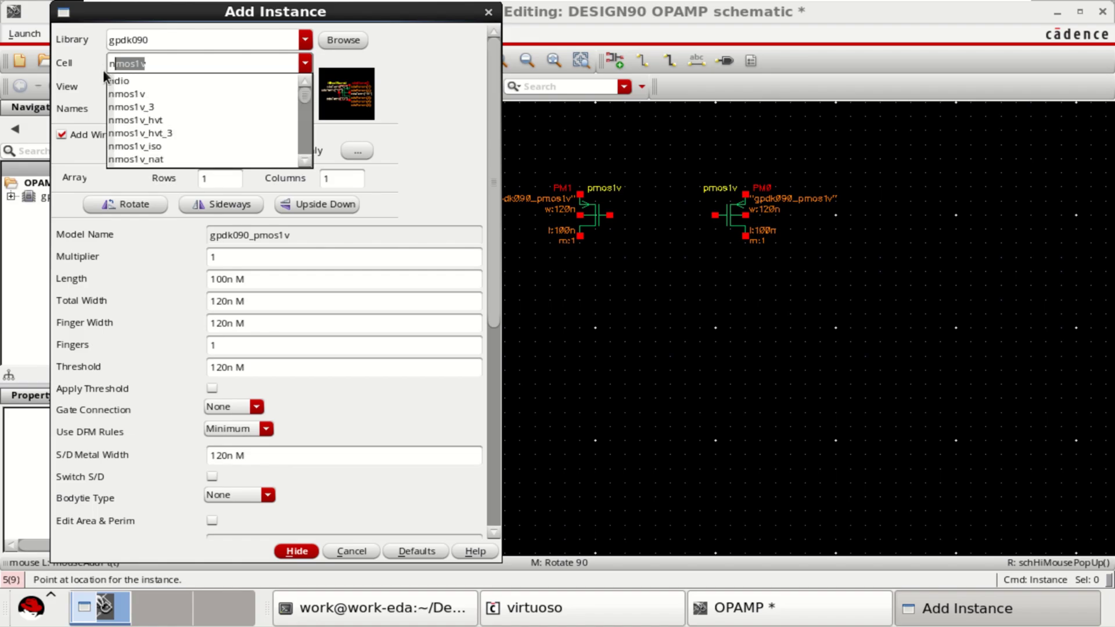
click(129, 94)
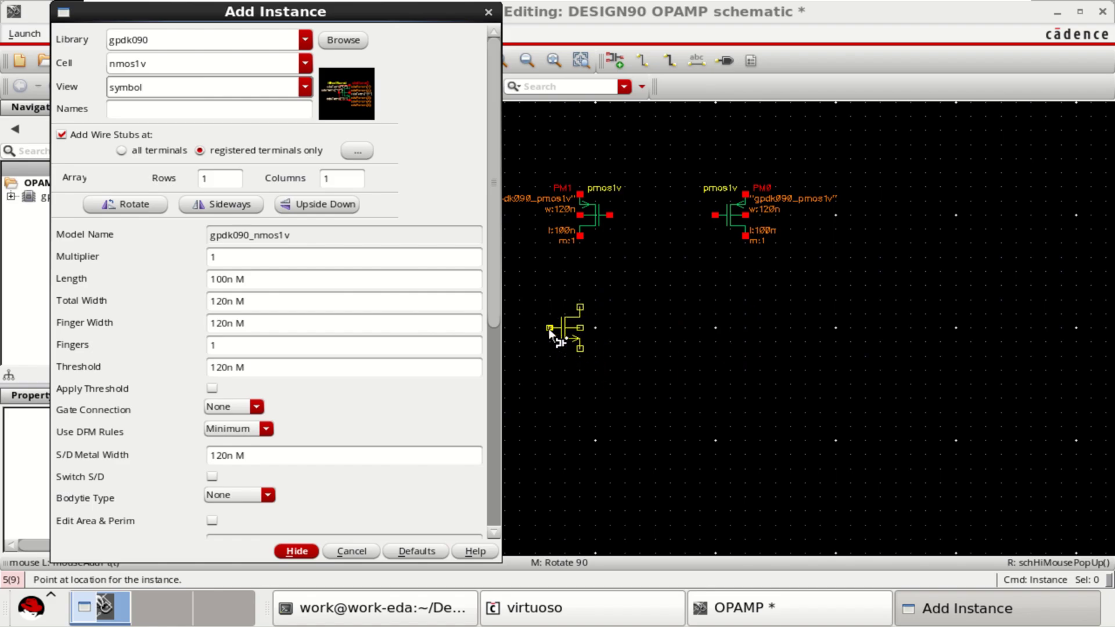
click(548, 329)
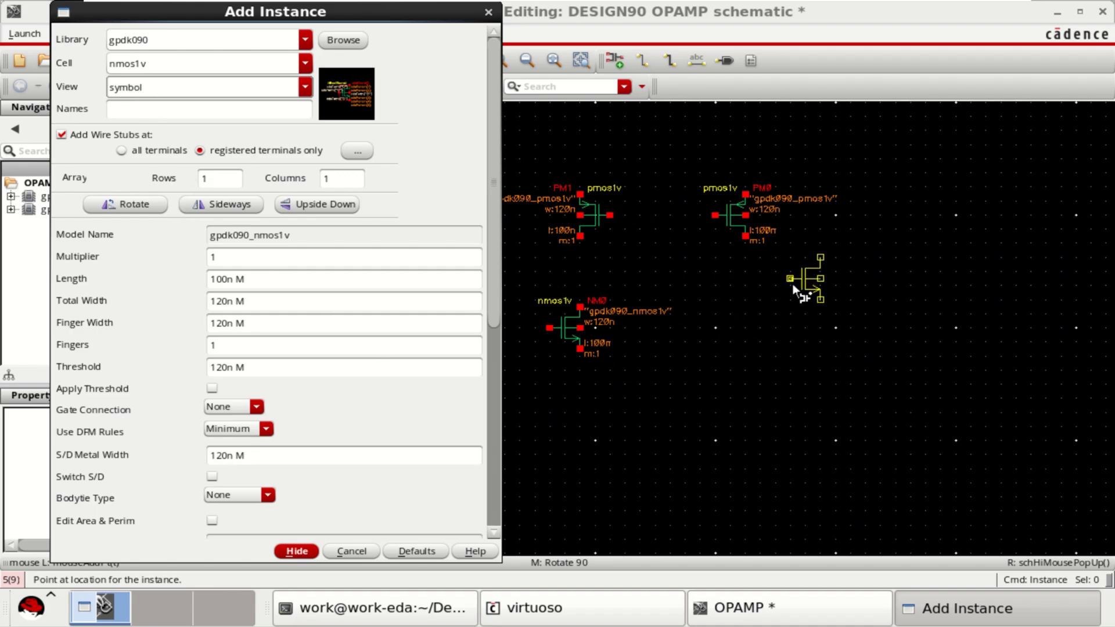
click(212, 203)
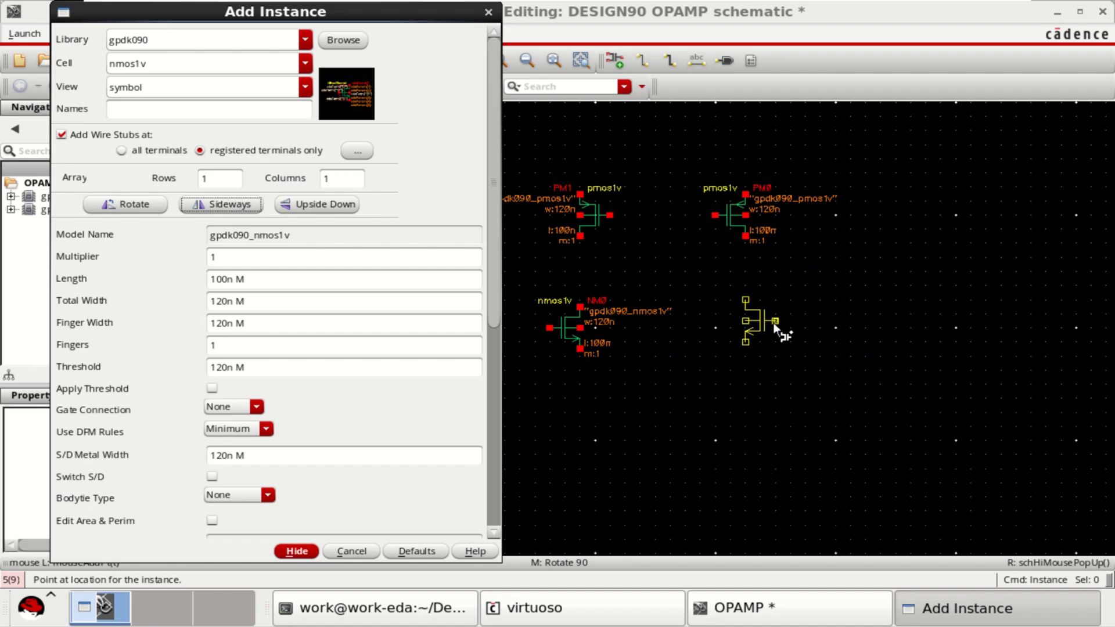
click(775, 322)
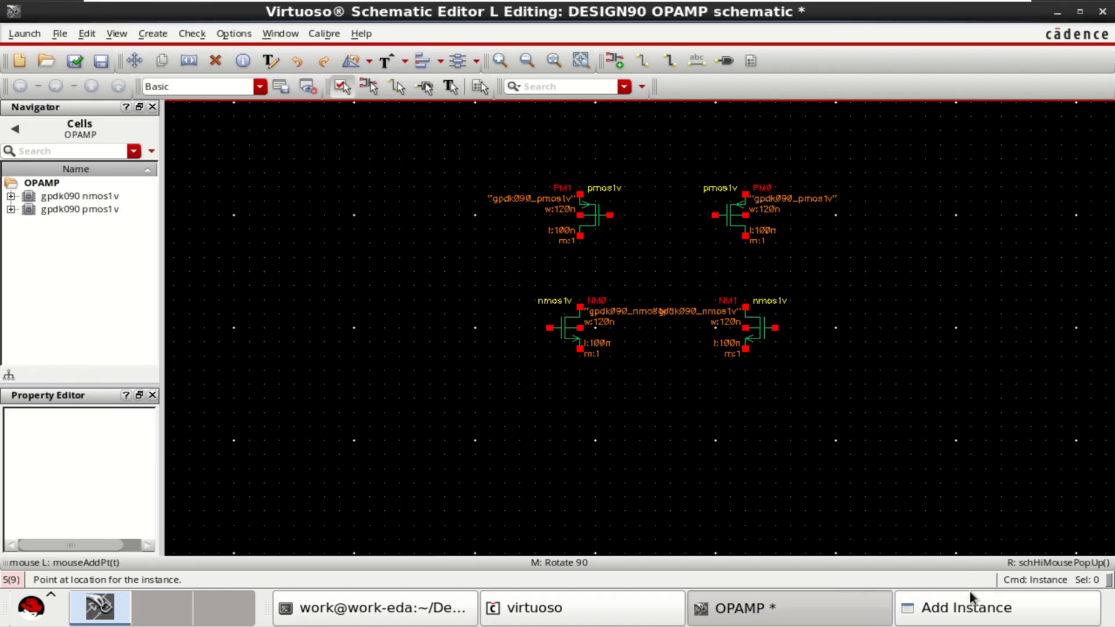
Place an nmos1v centred below the NMOS pair and a sideways-flipped one to its left, then end instance placement
click(973, 607)
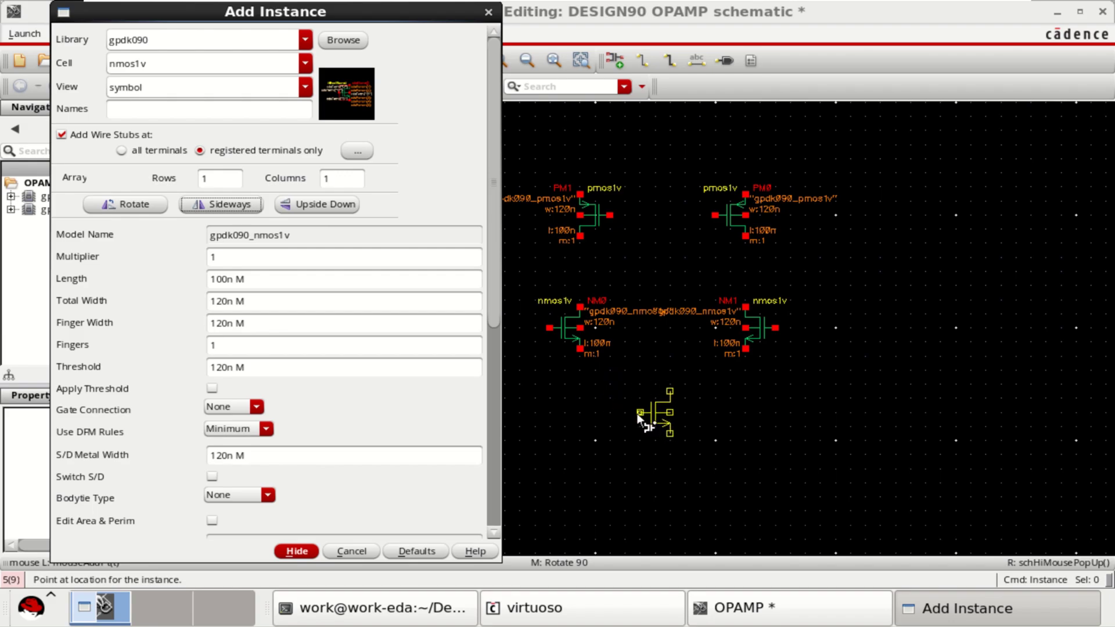
click(633, 413)
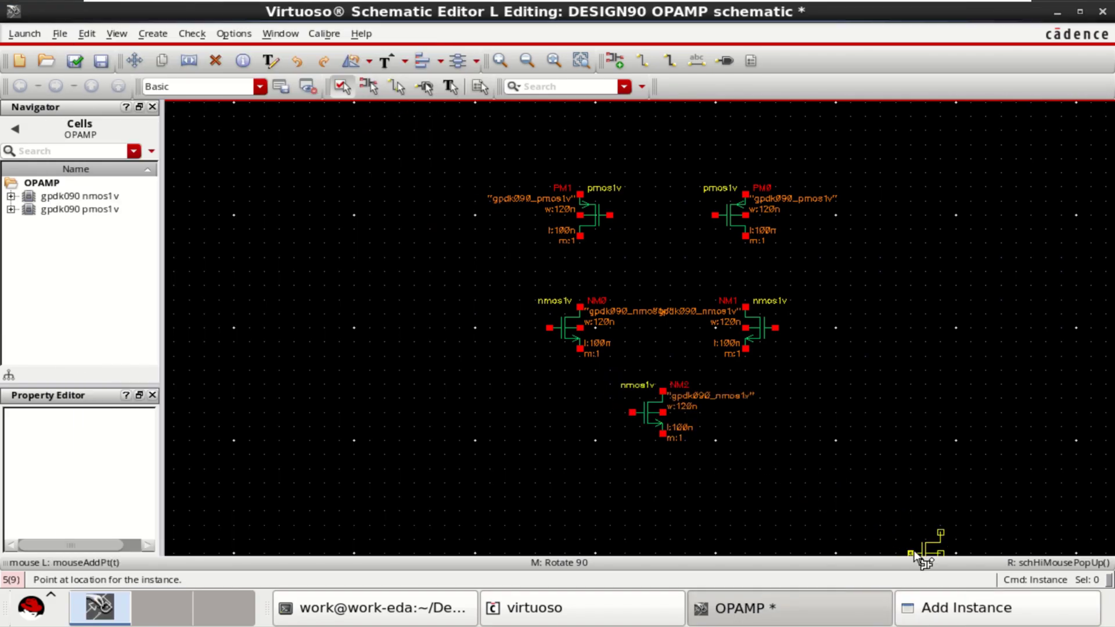
click(946, 608)
click(222, 205)
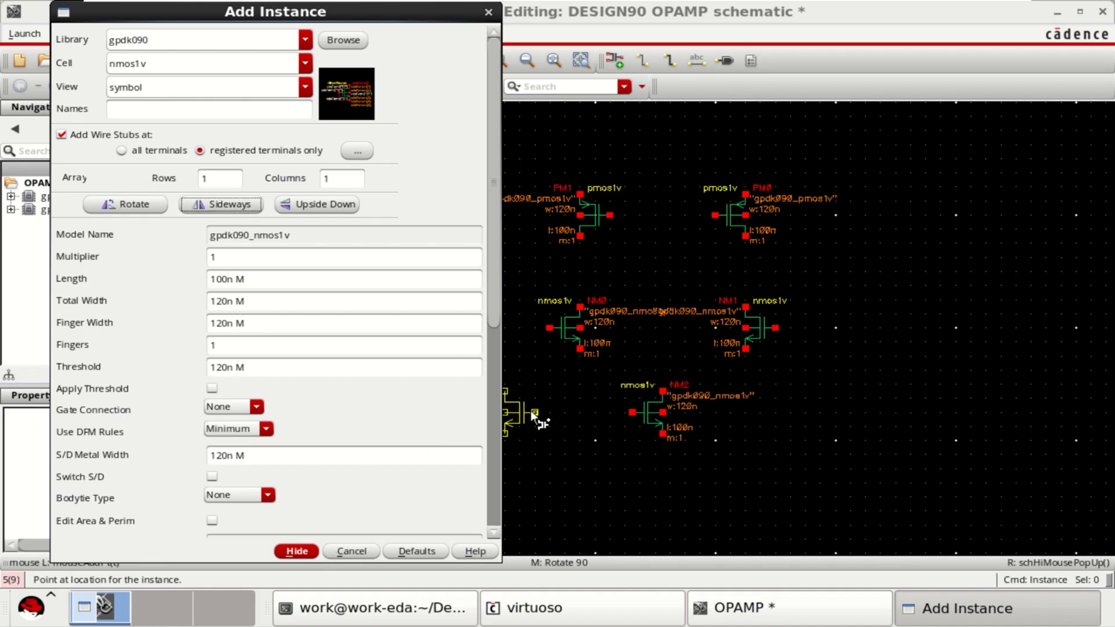
click(530, 414)
click(952, 608)
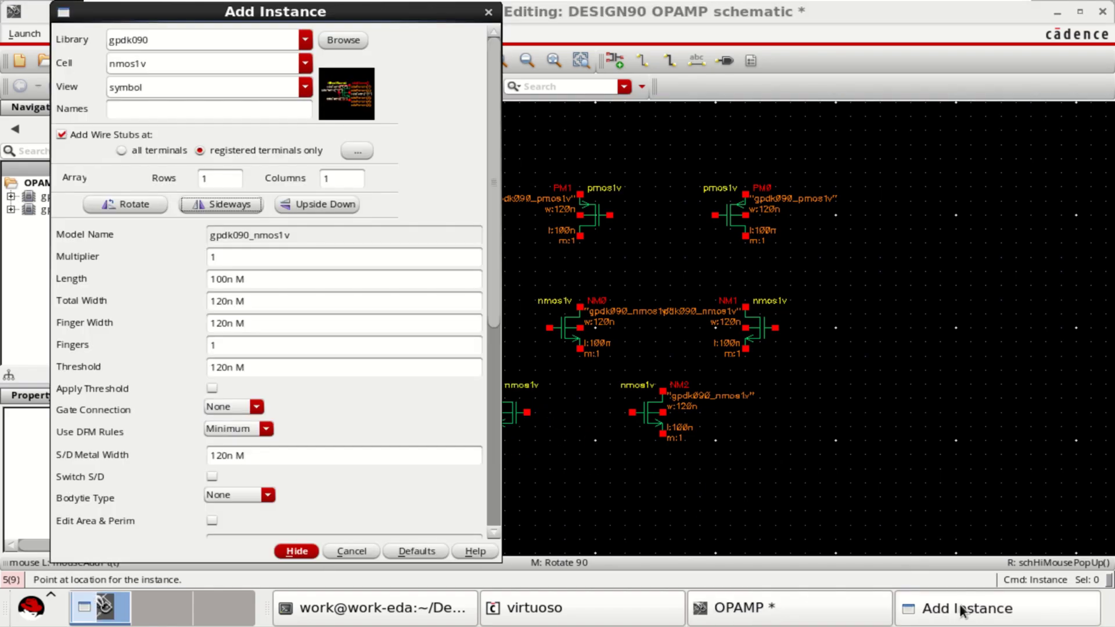
click(297, 552)
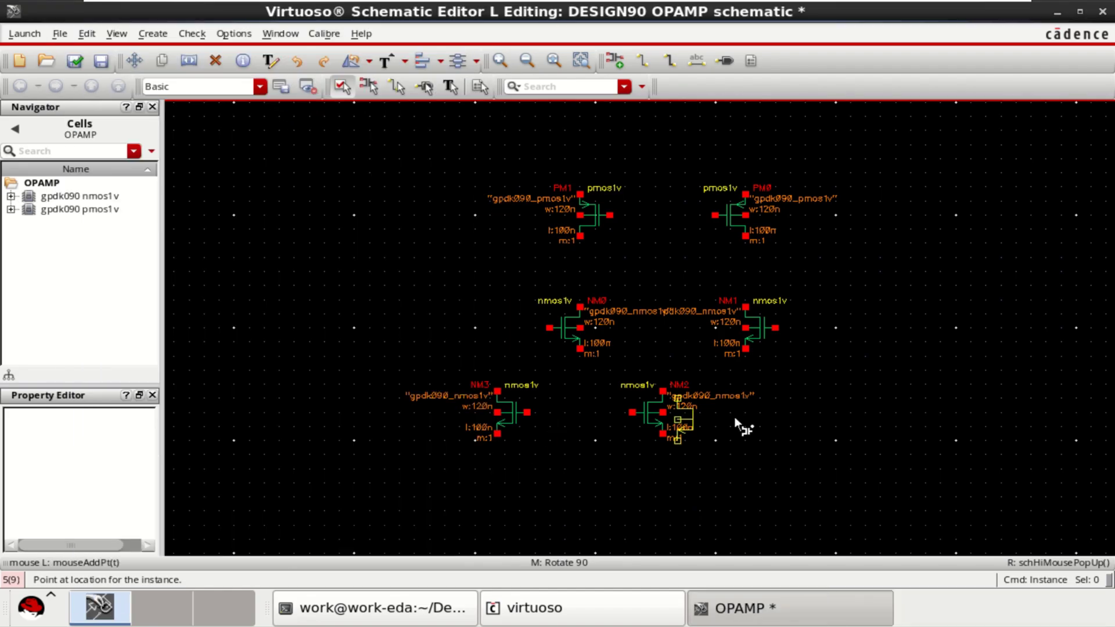
key(Escape)
key(f)
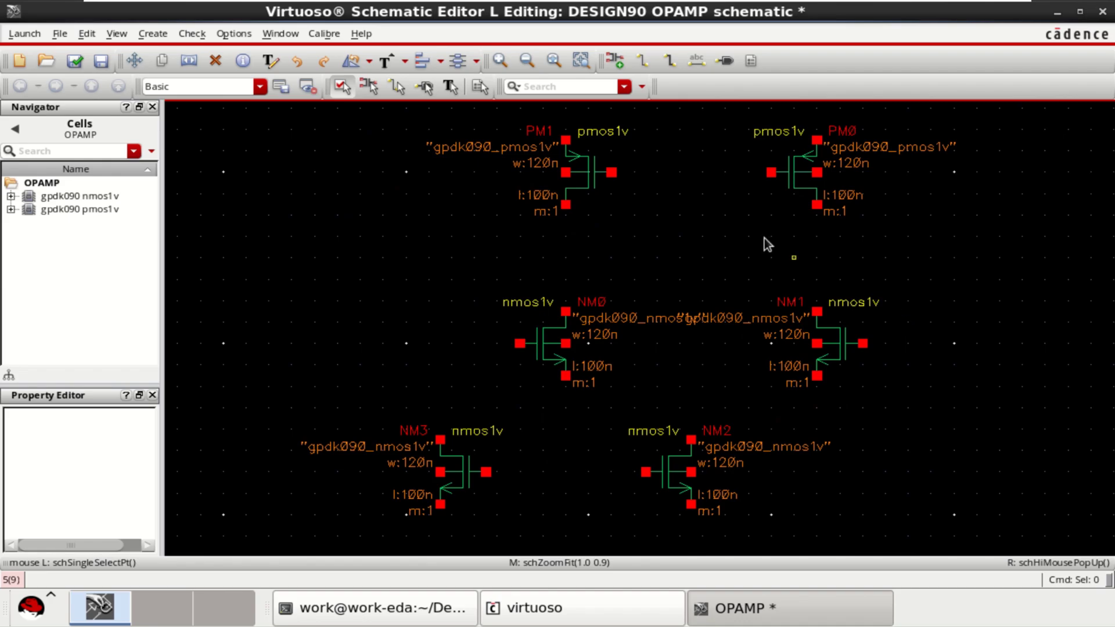
drag(929, 247, 1038, 271)
drag(453, 260, 948, 408)
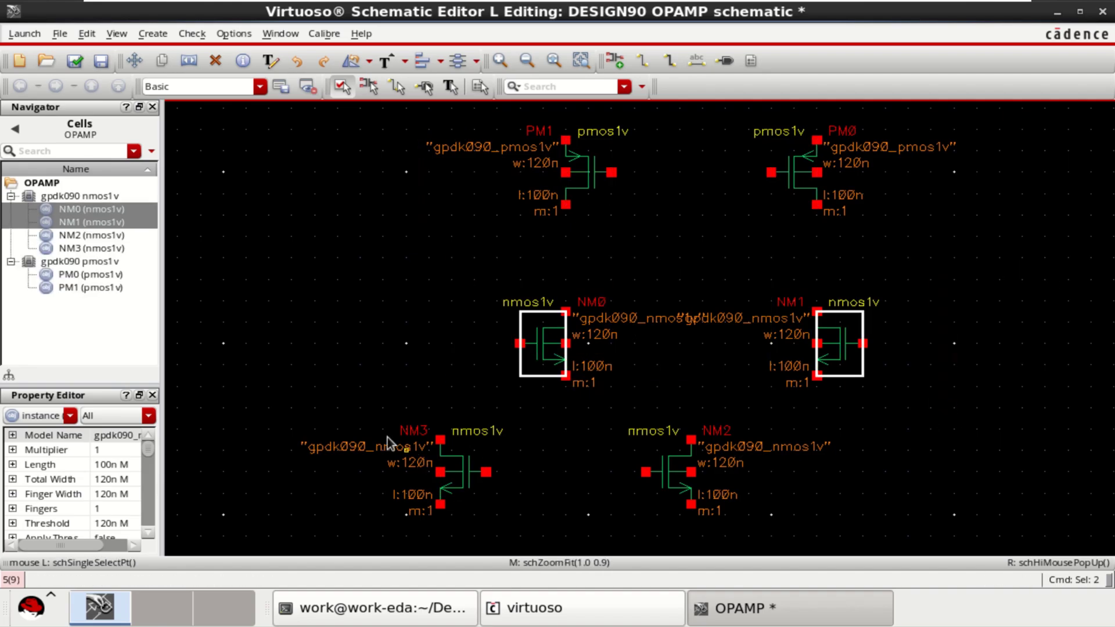
drag(269, 397, 887, 538)
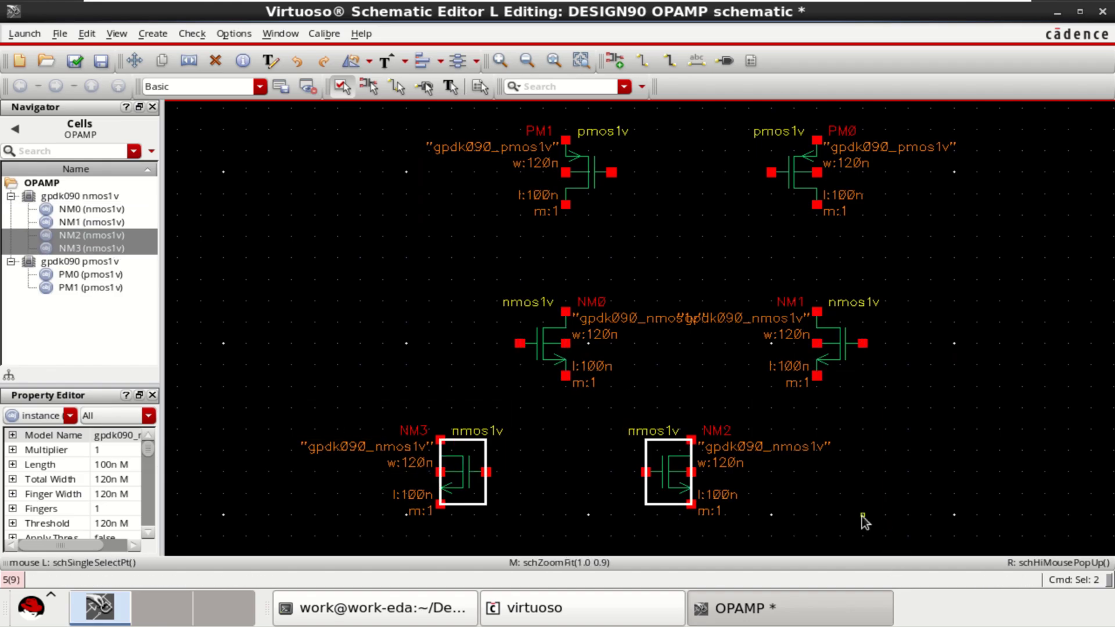
click(852, 481)
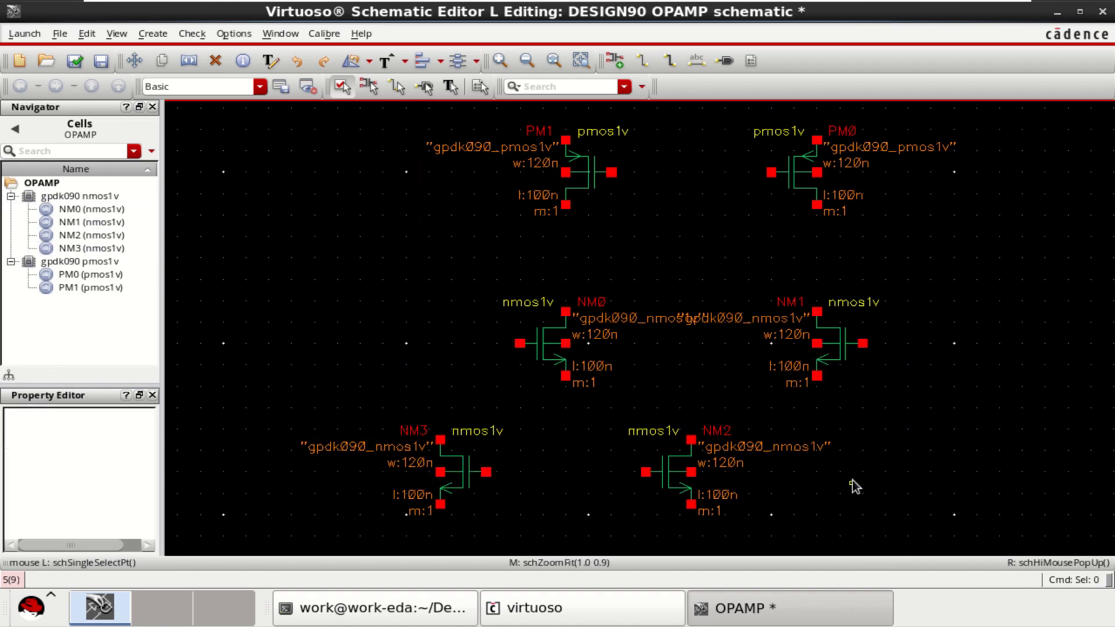
Wire the drain of PM1 to the drain of NM0 and the drain of PM0 to the drain of NM1
click(640, 61)
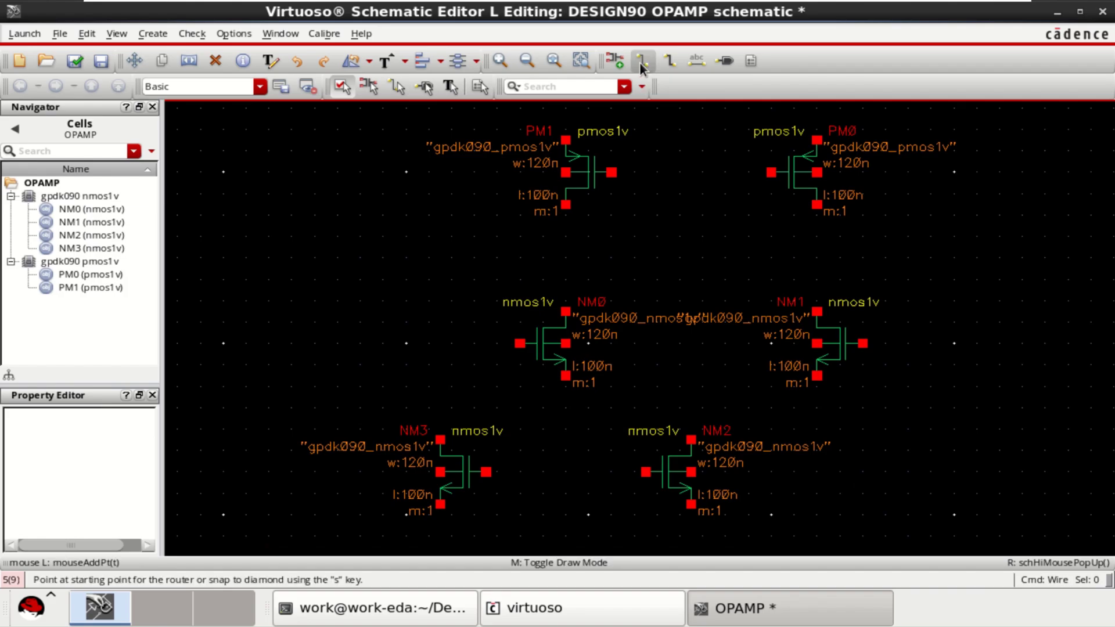
click(566, 205)
click(566, 312)
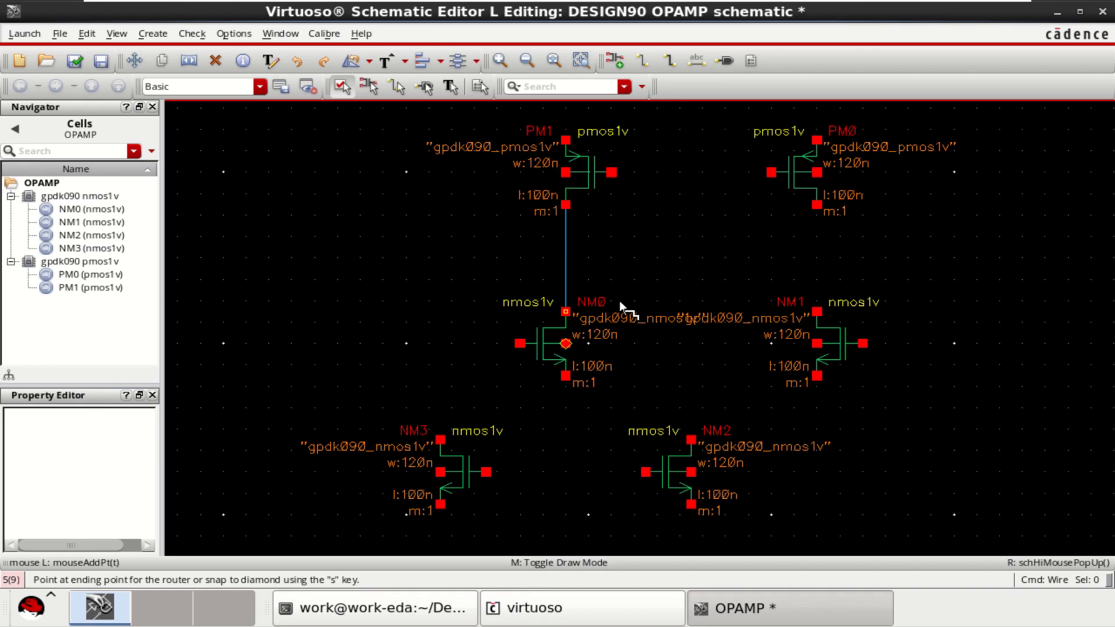
click(817, 205)
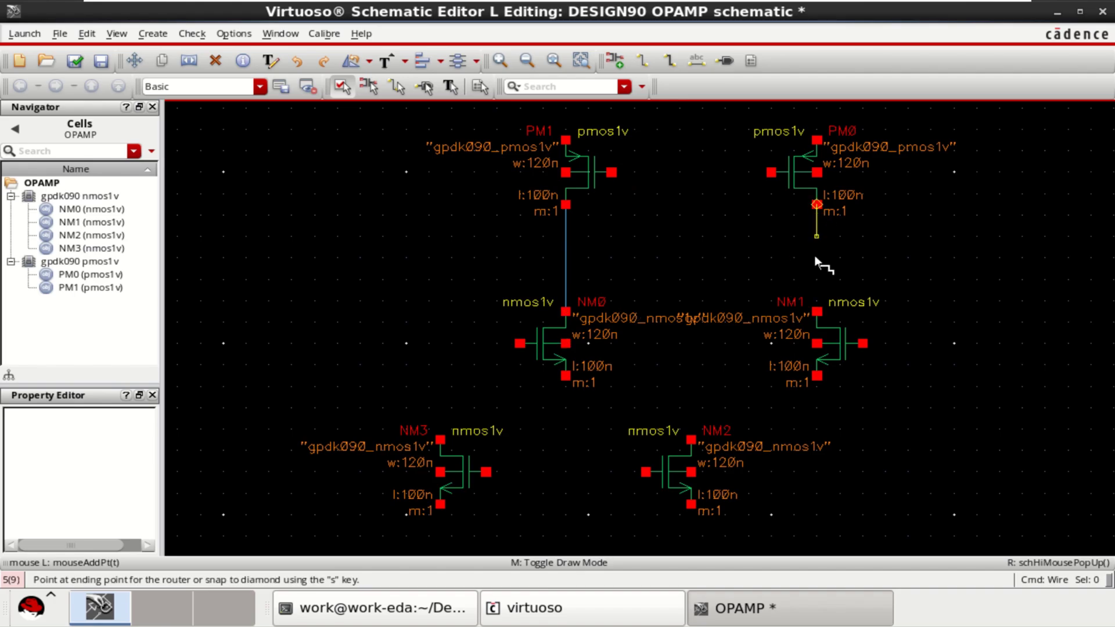
click(818, 314)
Wire PM1 and PM0 as a current mirror with joined gates, joined sources, and PM1's drain tied to the gate wire
click(612, 172)
click(771, 172)
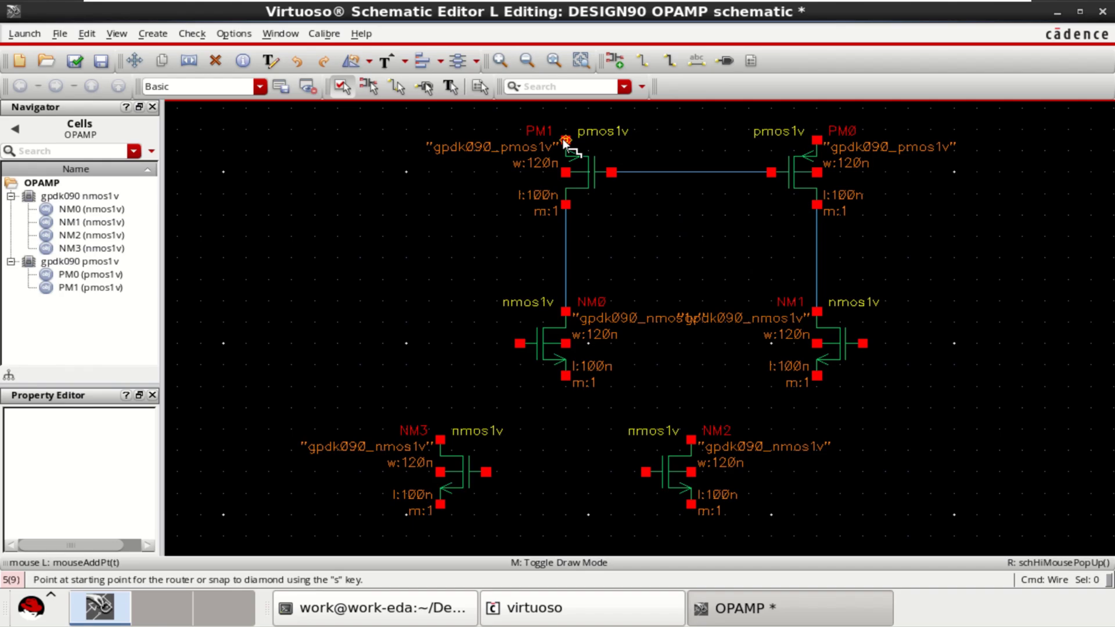
click(565, 140)
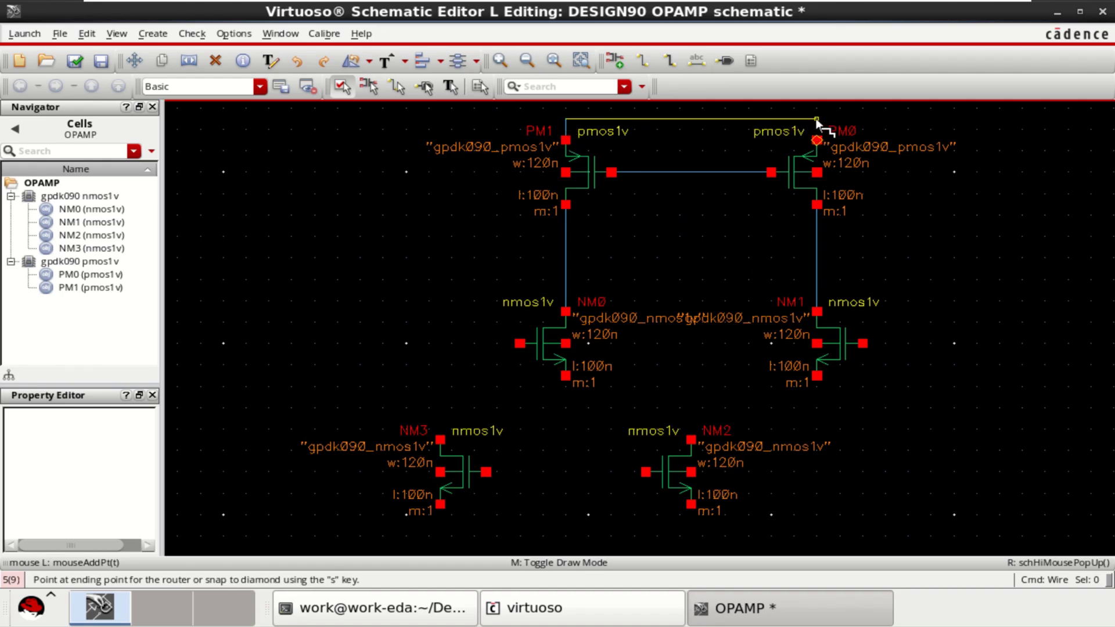
click(817, 140)
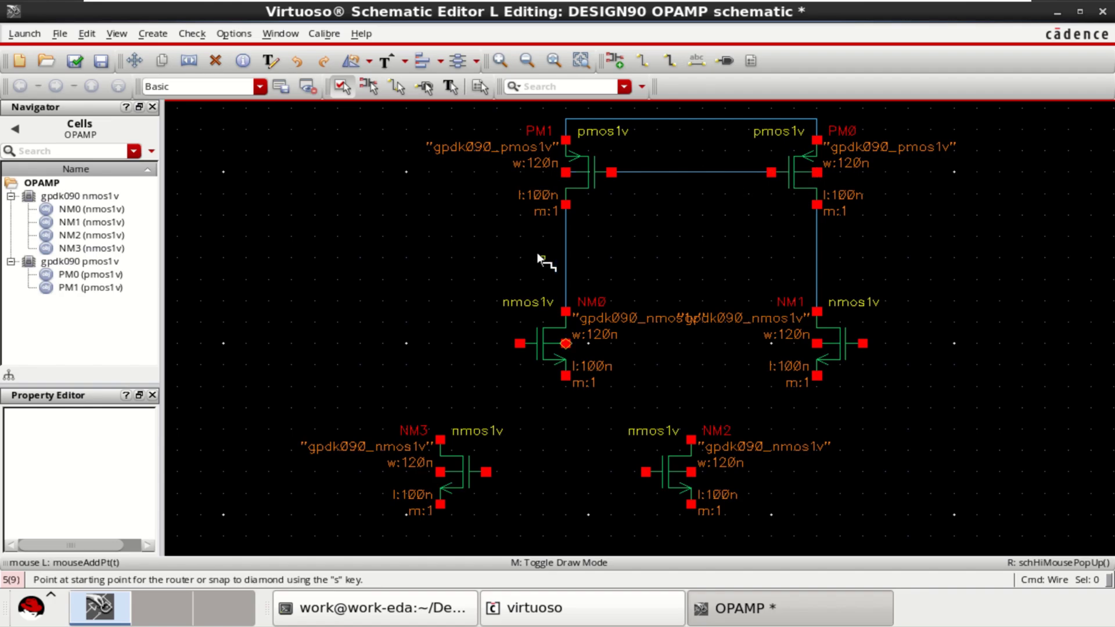
click(565, 236)
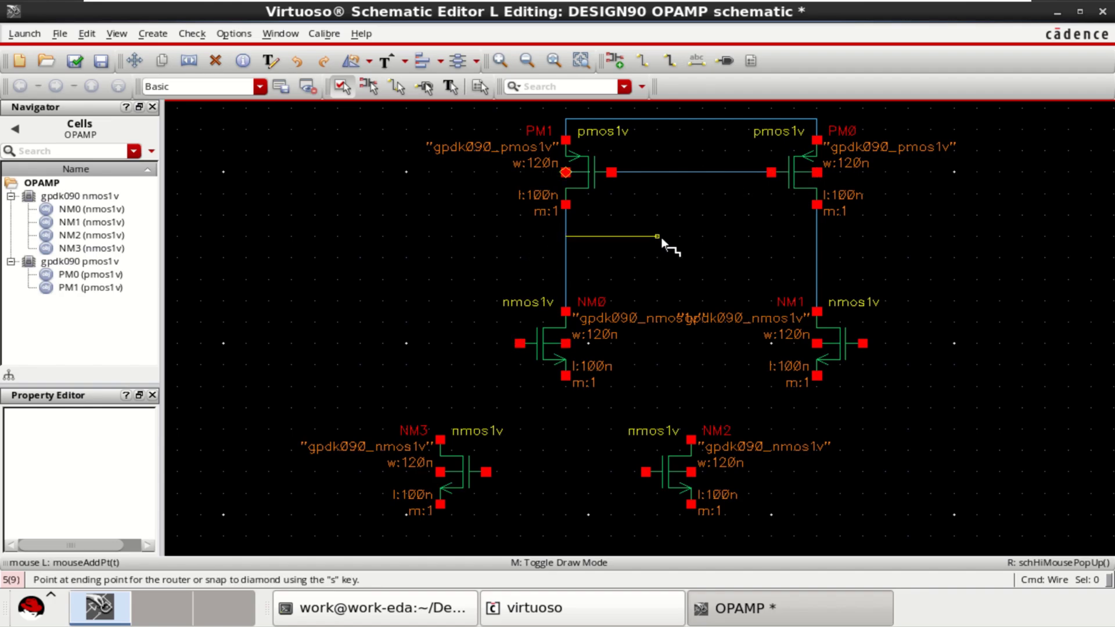
click(667, 173)
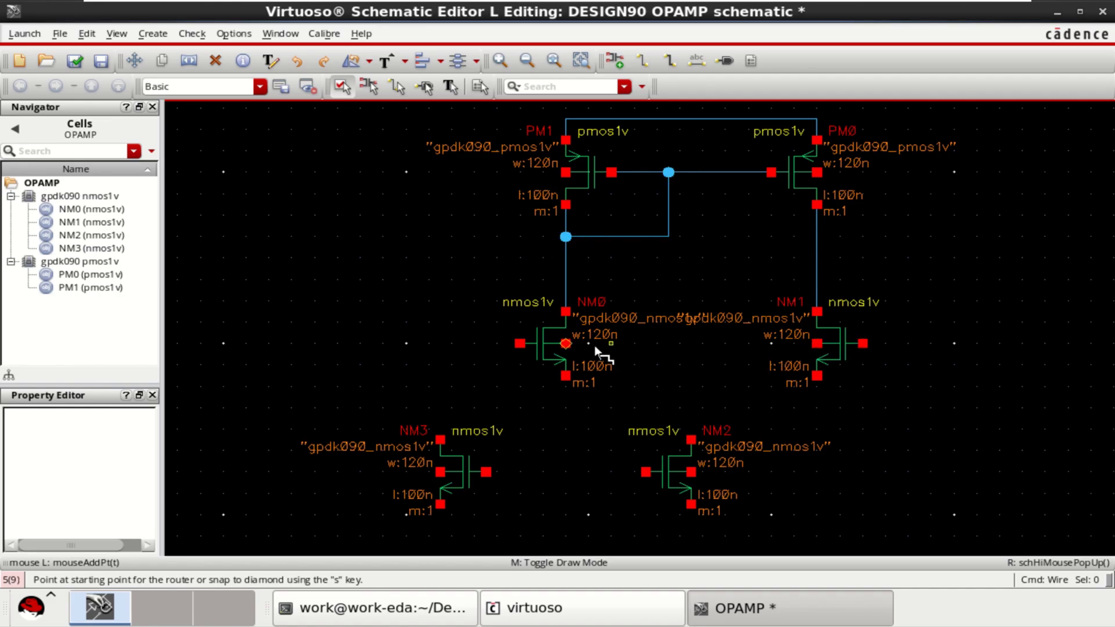
Wire the body terminals of NM0 and NM1 together and join their sources with a wire running below both transistors
click(566, 344)
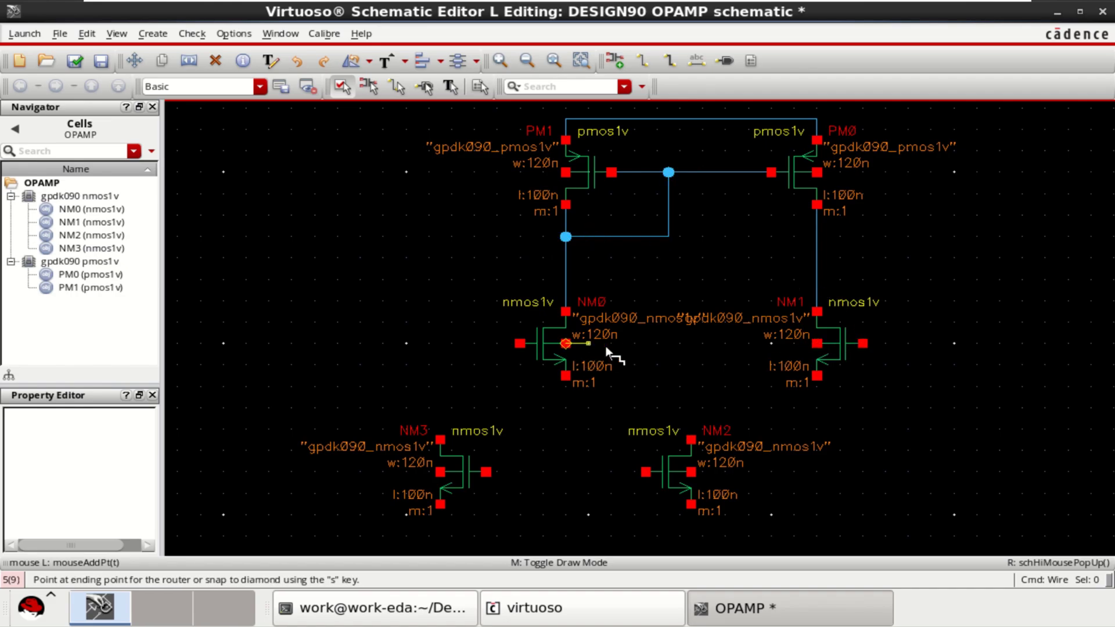
click(817, 343)
click(566, 376)
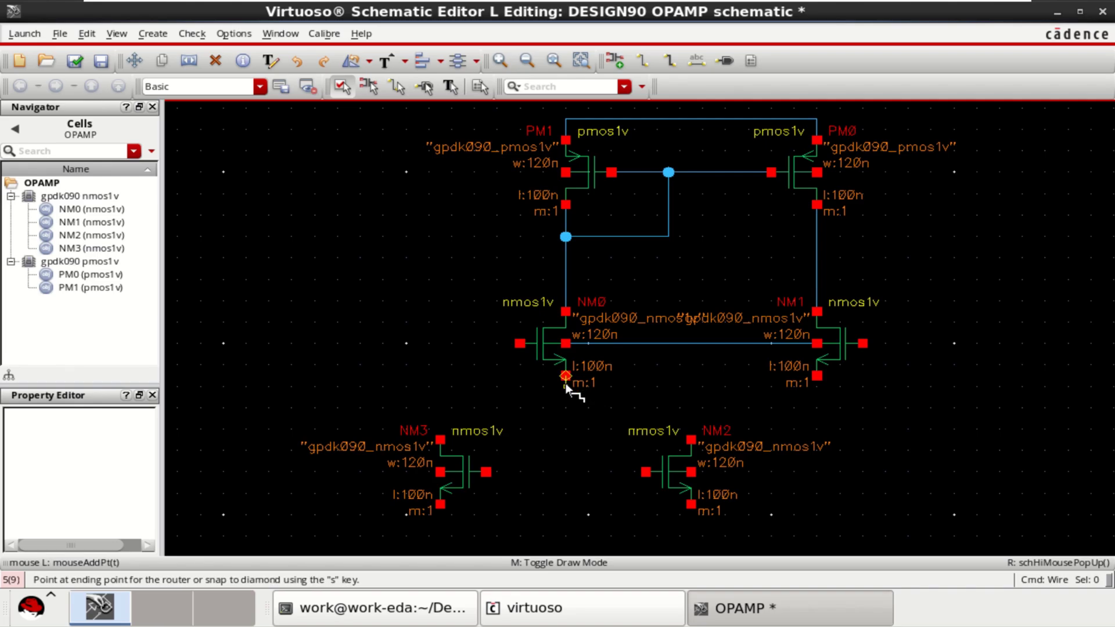
click(815, 386)
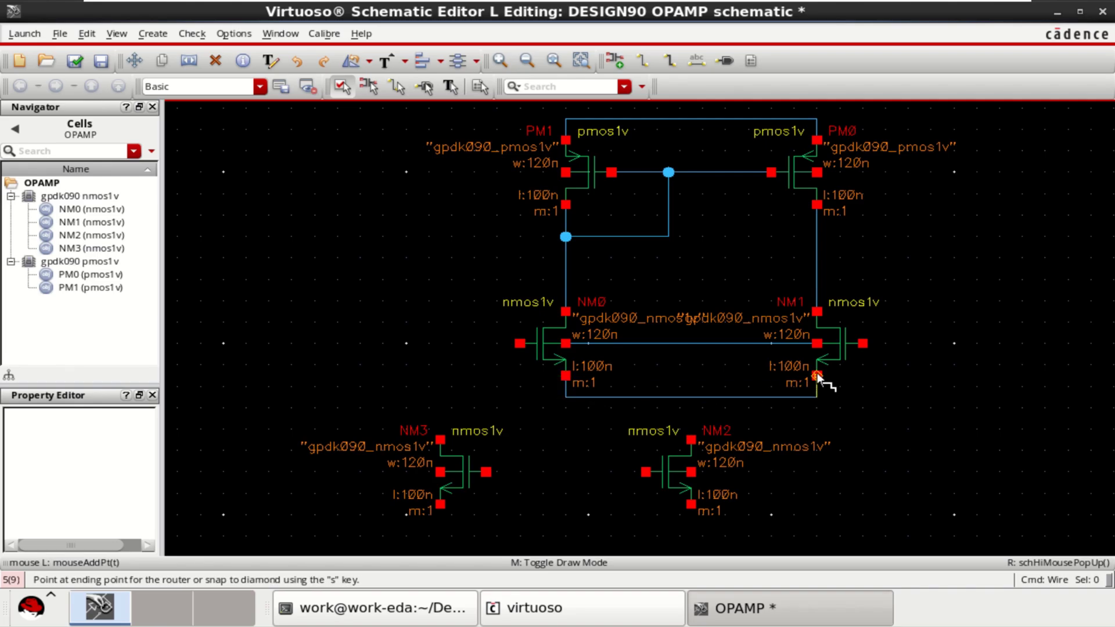
Wire NM2's drain up to the common source wire of NM0 and NM1, and connect NM3's gate to NM2's gate
click(691, 440)
click(691, 397)
click(486, 473)
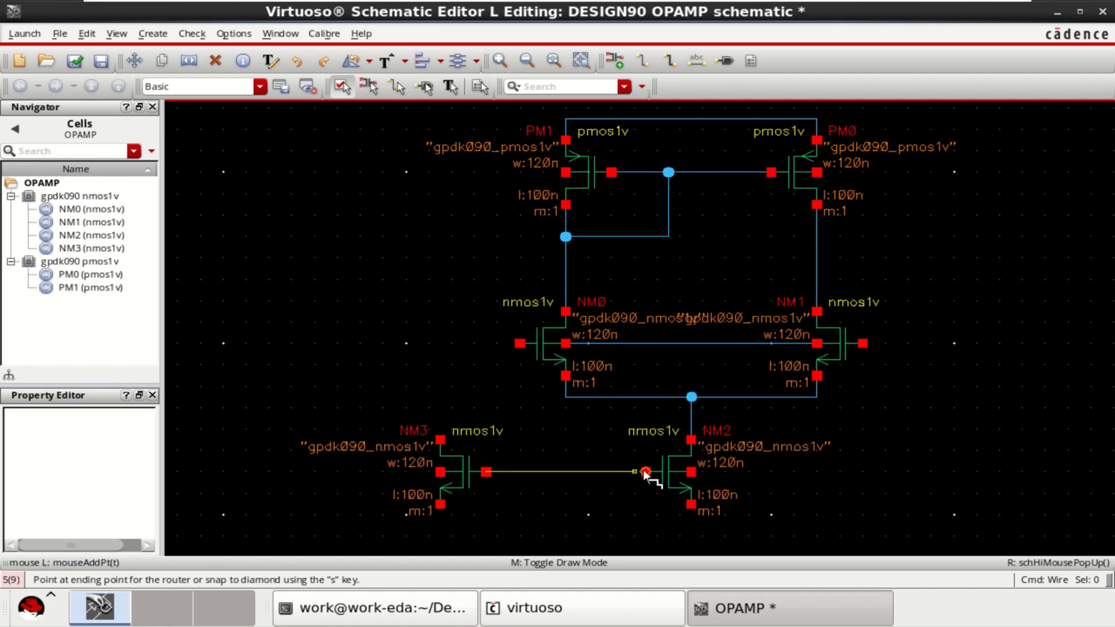
click(646, 472)
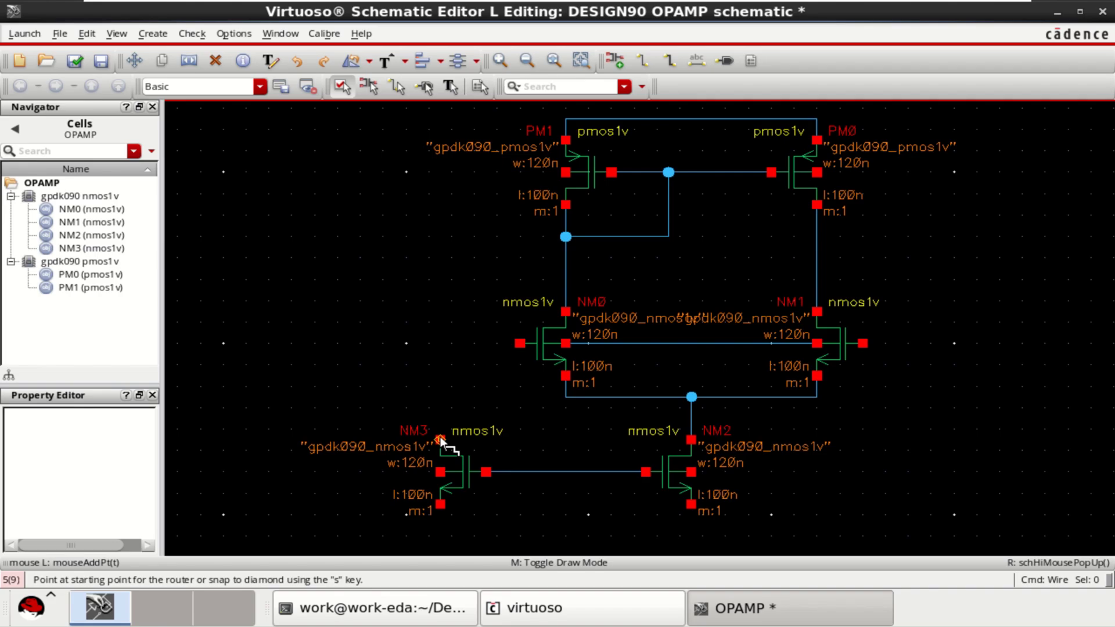
End wiring and move NM3 a little farther left from NM2, keeping its gate wire attached, and fit the schematic in view
key(Escape)
drag(348, 406, 524, 527)
drag(454, 473, 408, 473)
click(877, 497)
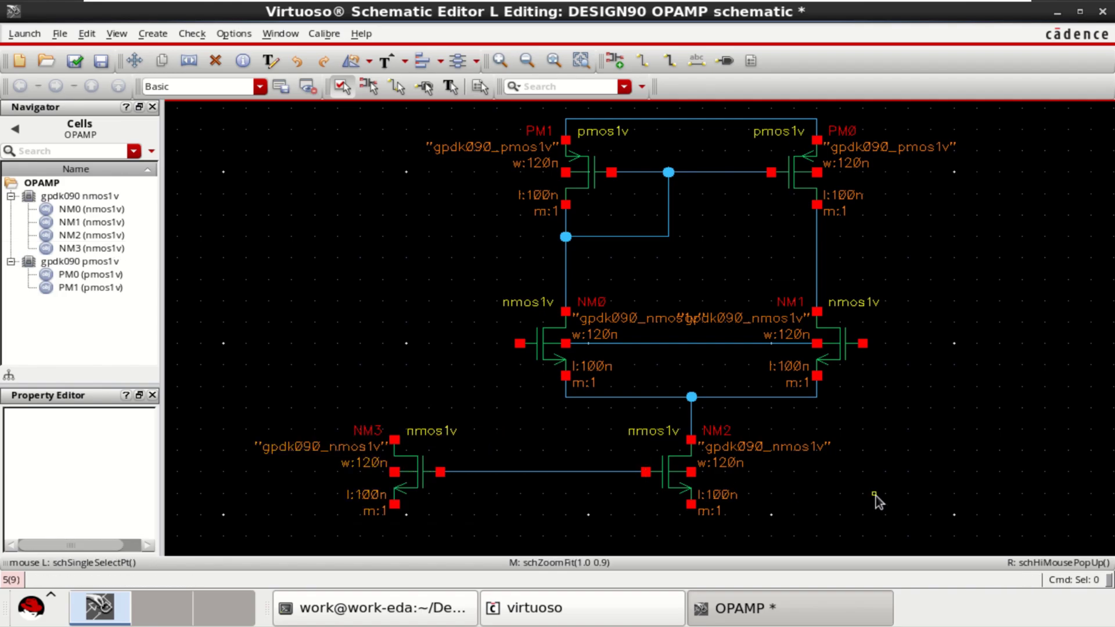
middle_click(876, 496)
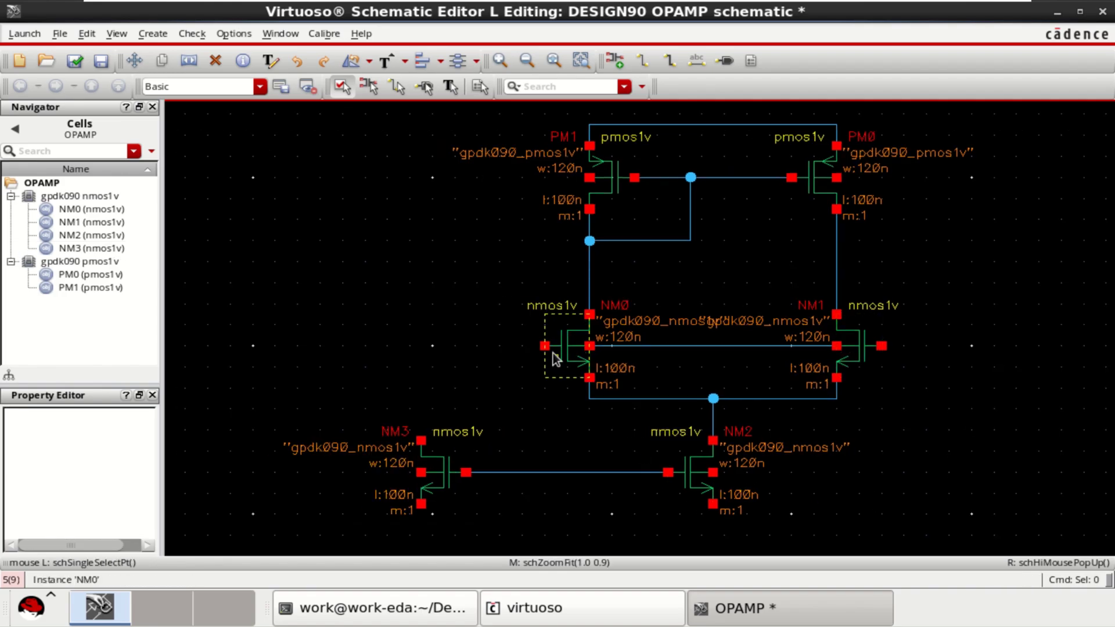
Draw short horizontal input wire stubs outward from the gates of NM0 and NM1
click(642, 61)
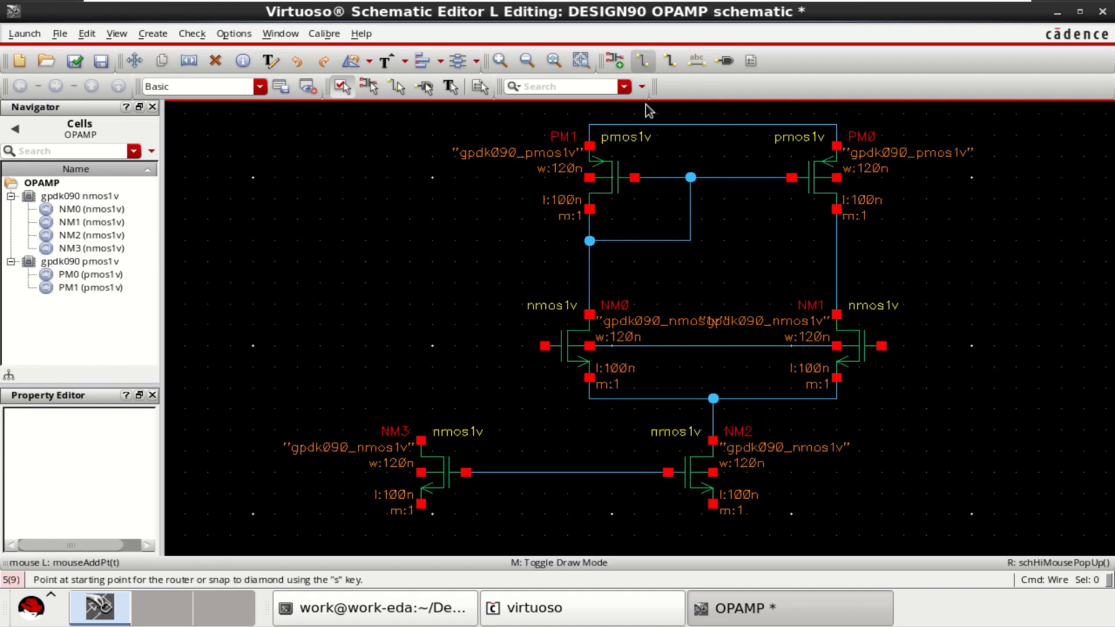
click(545, 347)
click(500, 346)
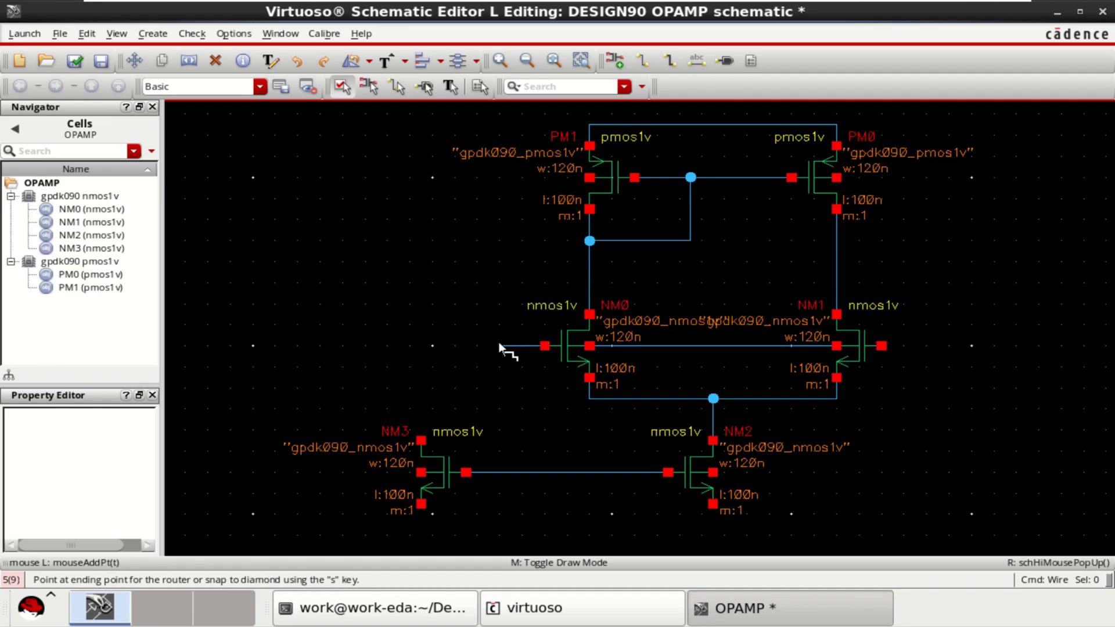
click(882, 346)
click(926, 347)
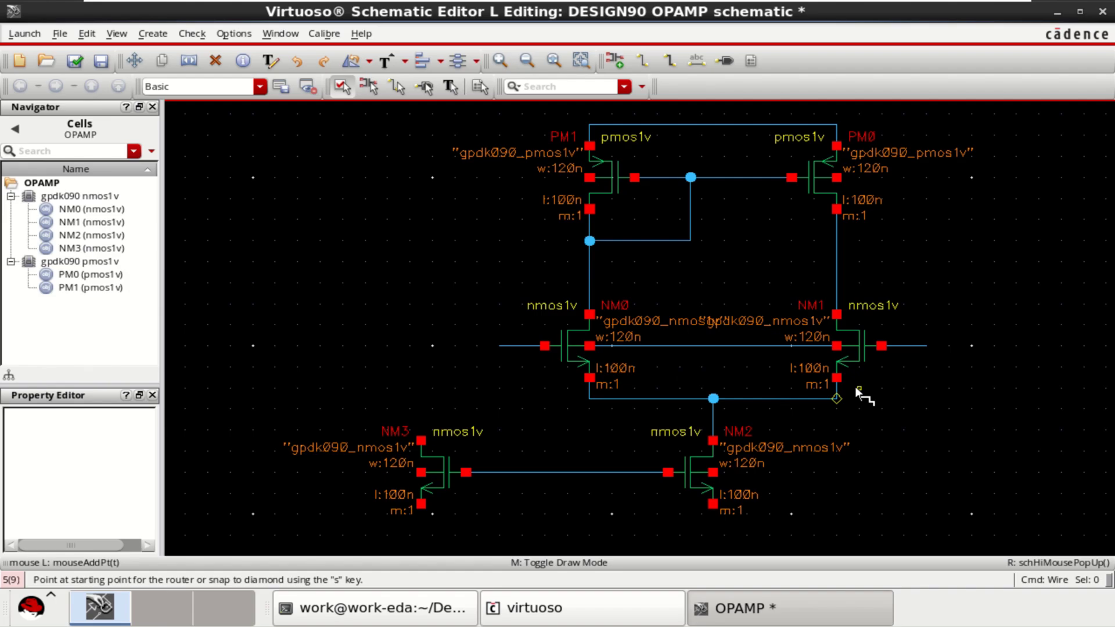
Draw a wire stub upward from NM3's drain and tie it to the NM3–NM2 gate wire to make NM3 diode-connected
click(421, 441)
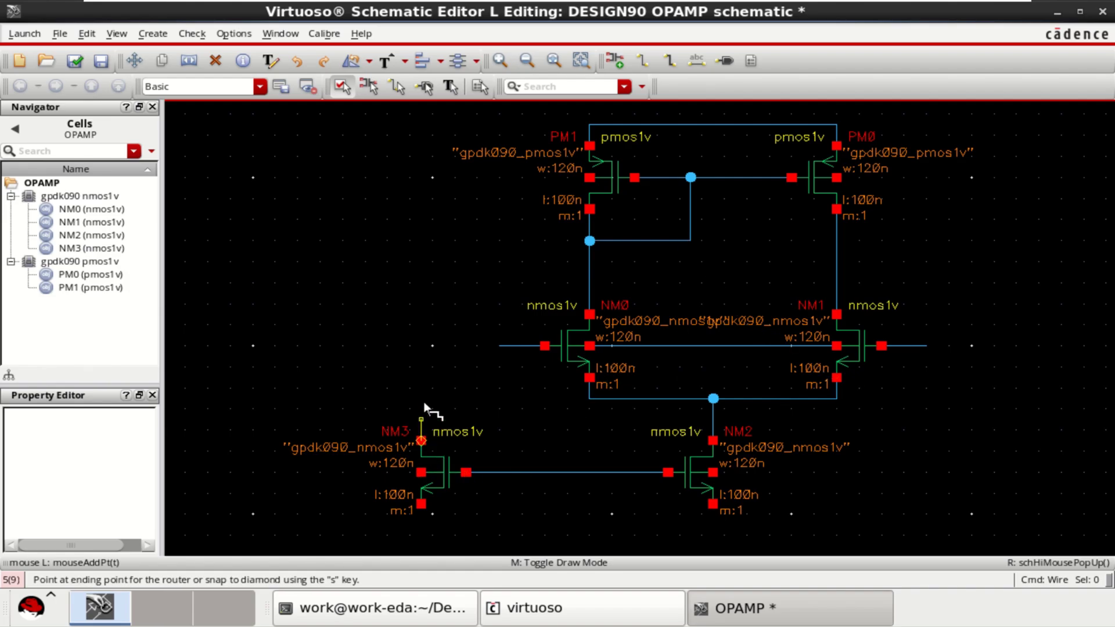
double_click(422, 367)
key(Escape)
click(643, 61)
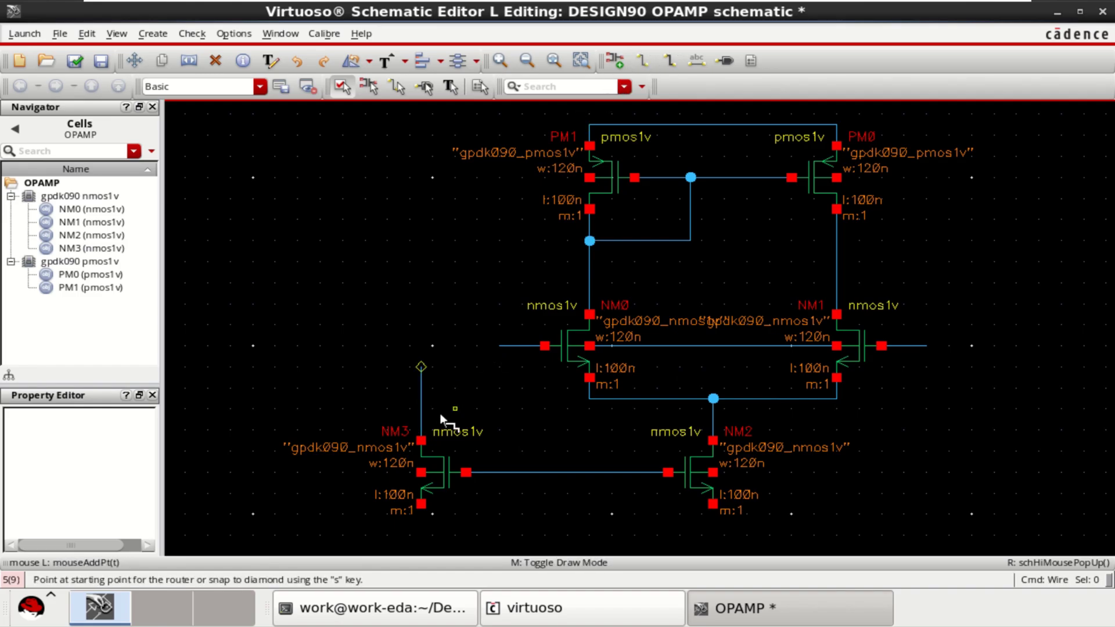
click(422, 408)
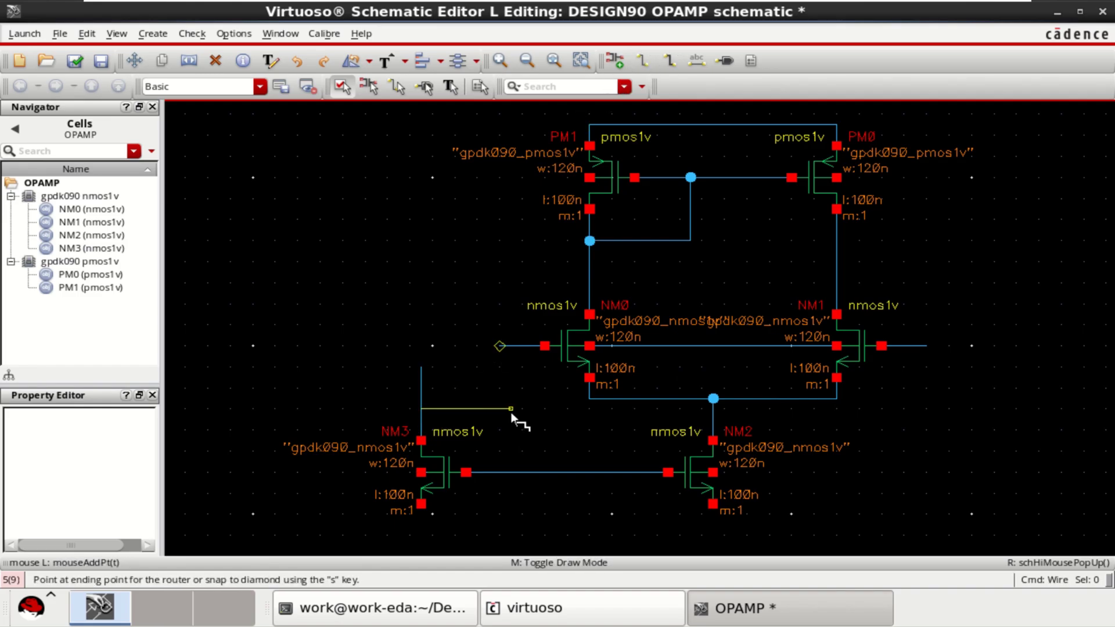
click(510, 410)
click(511, 472)
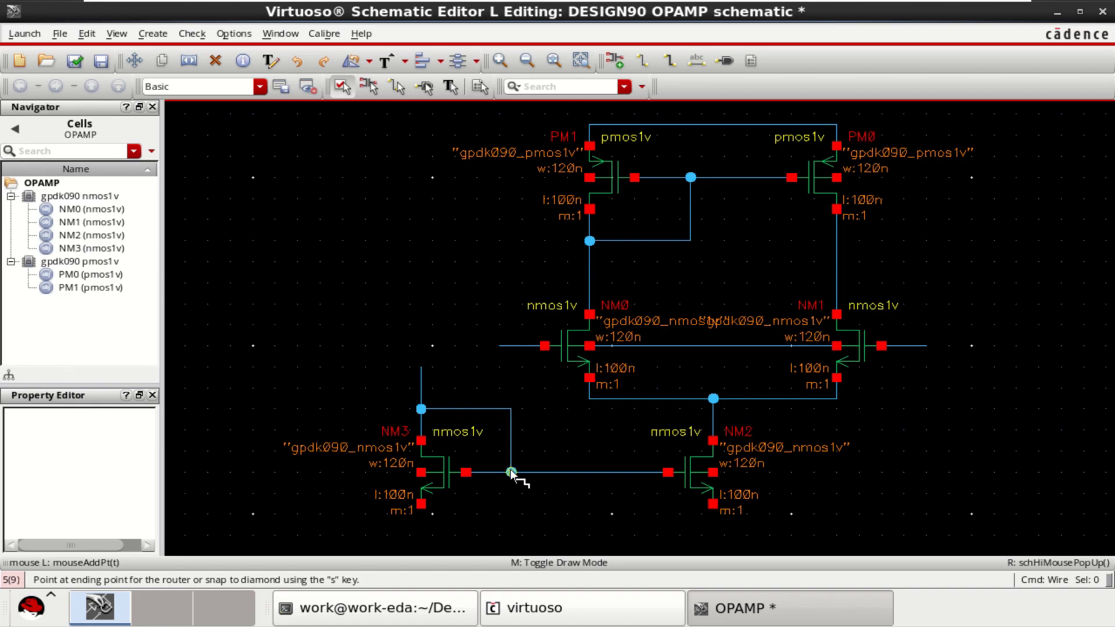
Join the bodies and sources of NM3 and NM2 on a common wire below them, and tie the NM0–NM1 body wire to it
click(421, 473)
click(718, 524)
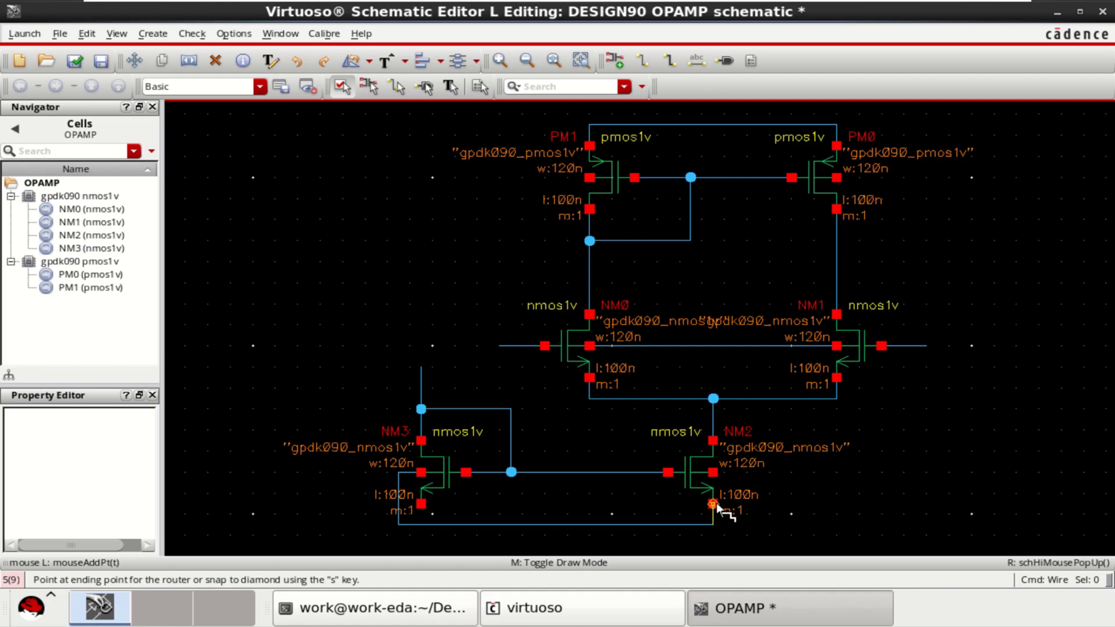
click(422, 504)
click(421, 525)
click(713, 472)
click(713, 525)
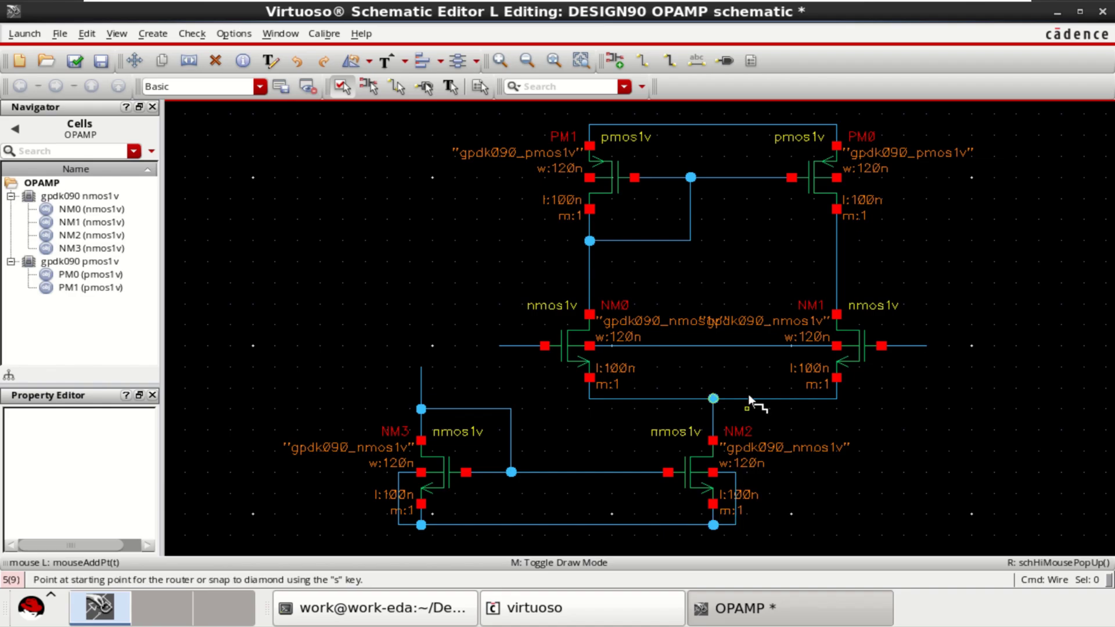
click(736, 347)
click(738, 472)
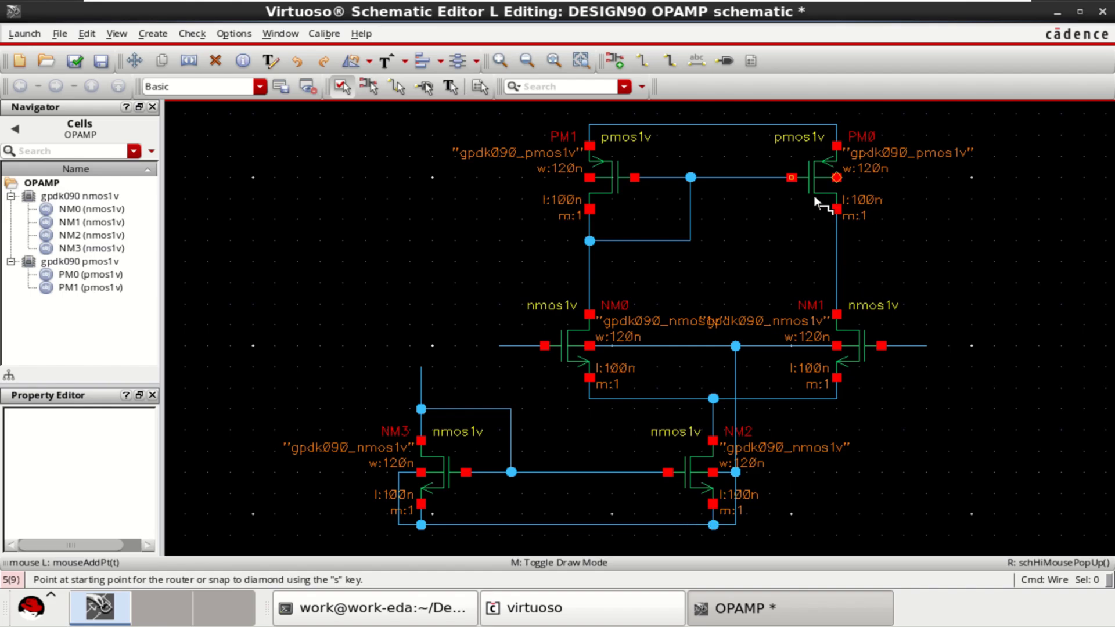
Wire the body terminals of PM0 and PM1 to their common source wire
click(837, 177)
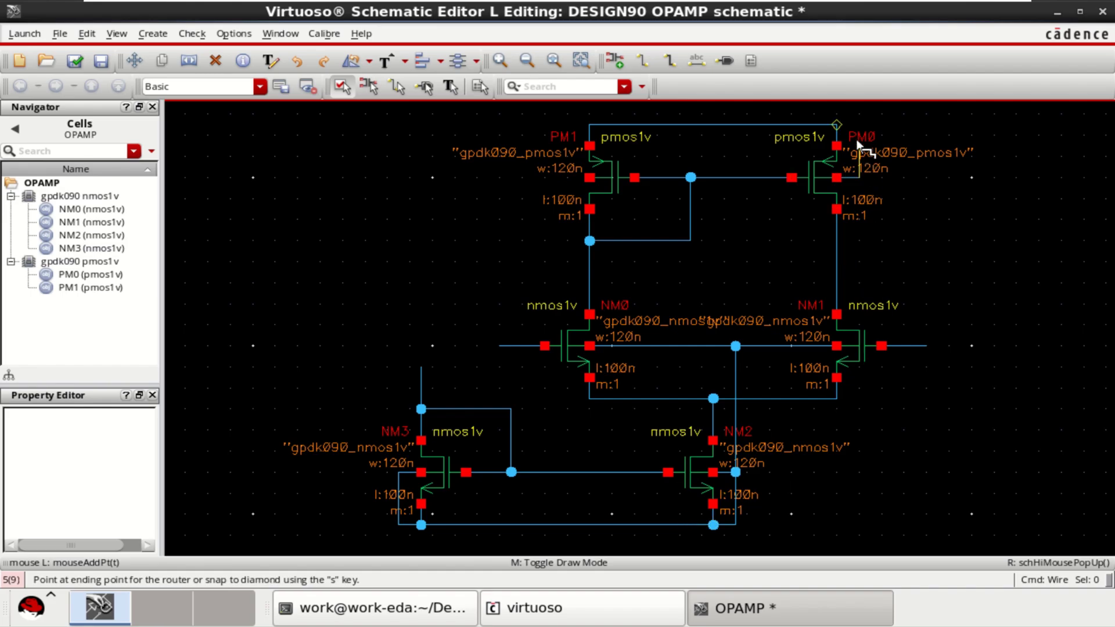
click(837, 124)
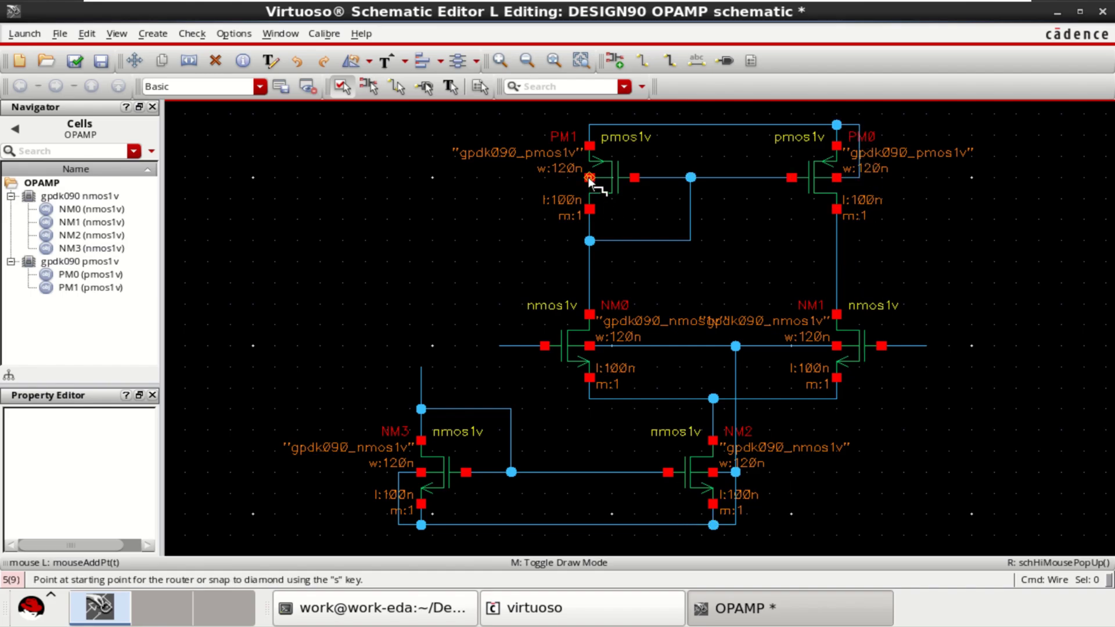
click(581, 177)
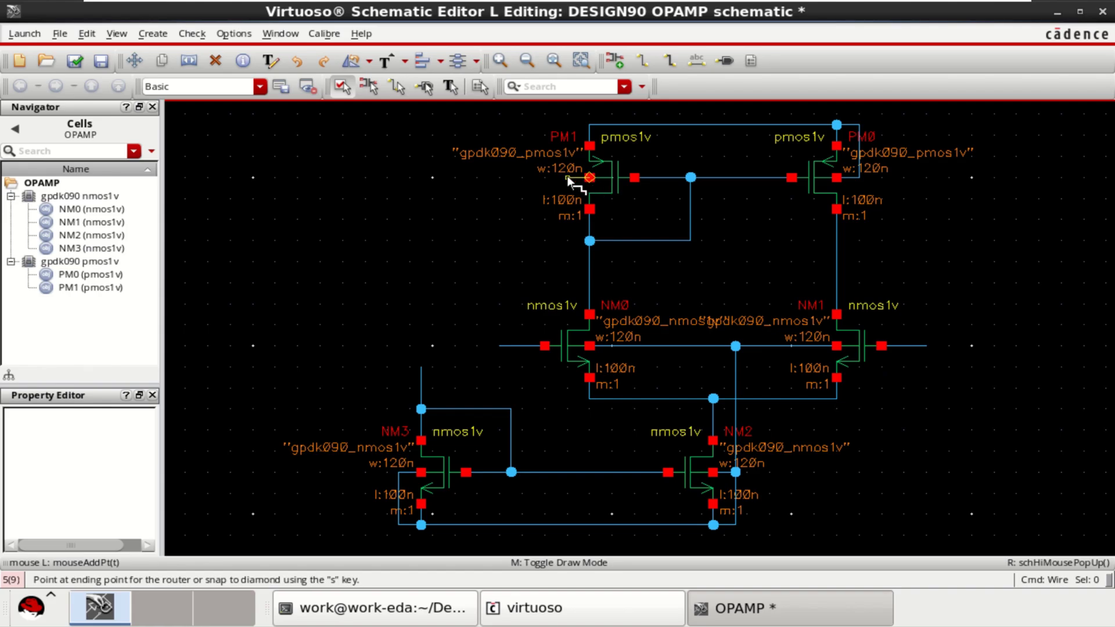
click(589, 125)
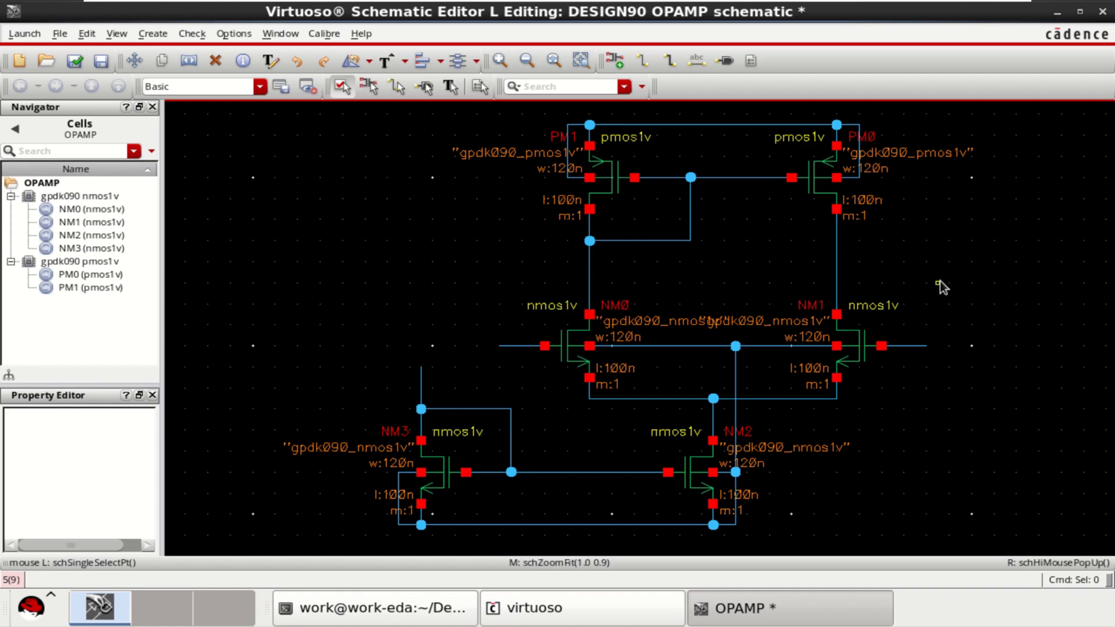
Place a vdc source from analogLib in the empty area left of PM1, leaving its DC voltage blank
click(619, 66)
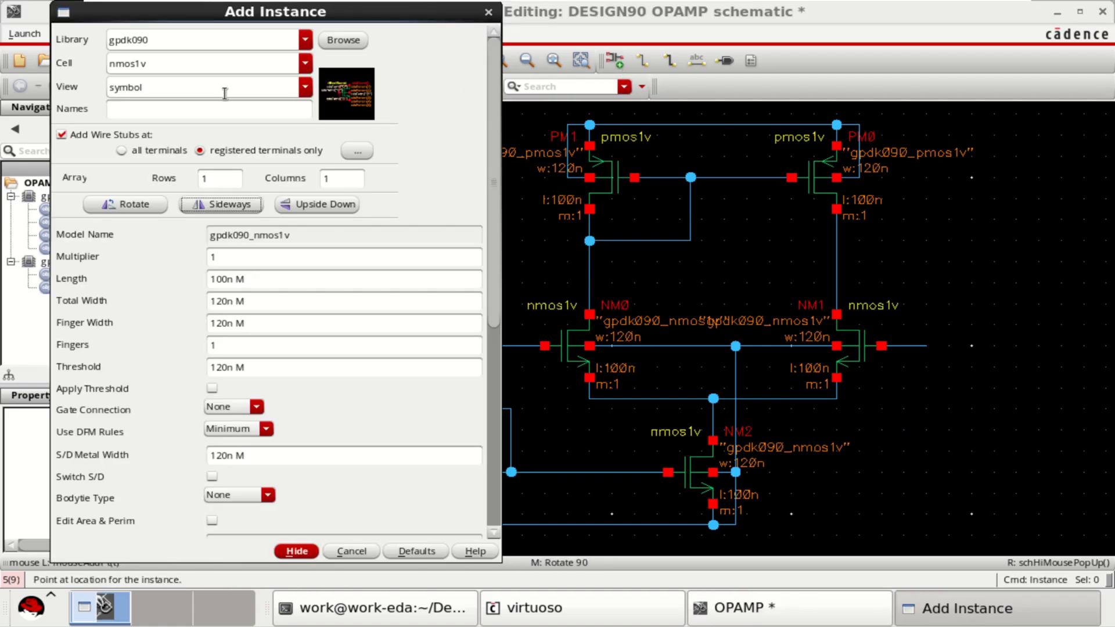
click(306, 40)
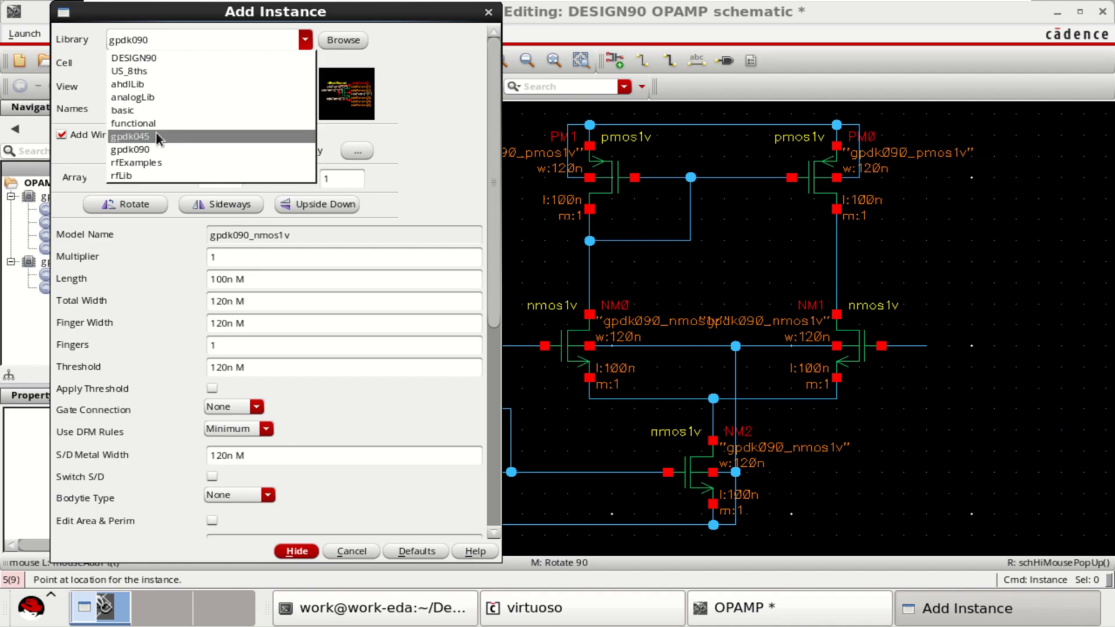
click(182, 95)
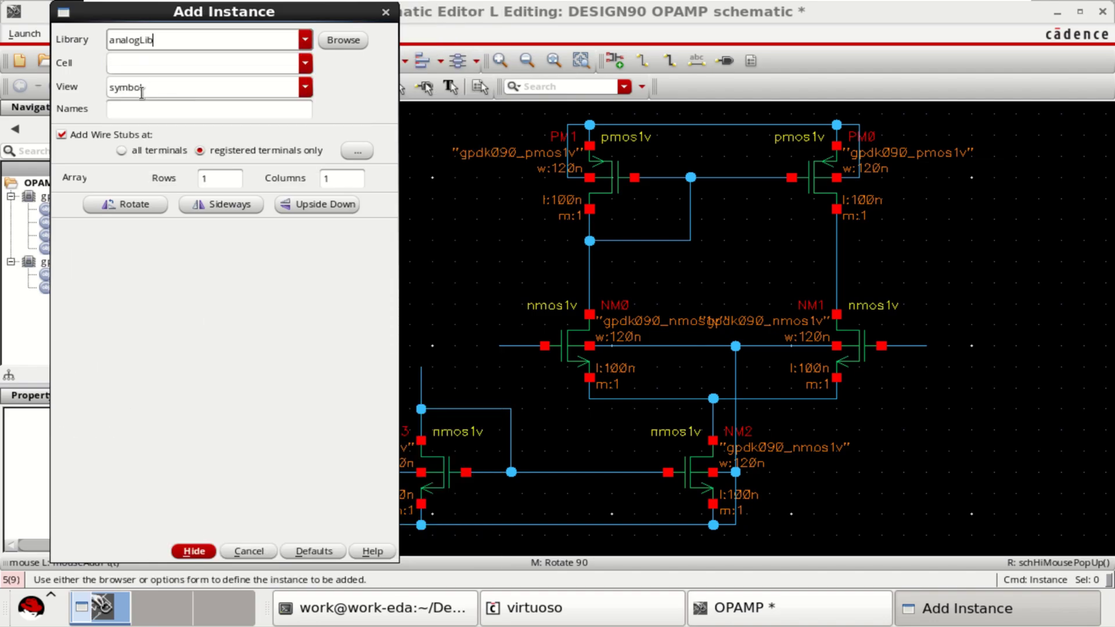
click(155, 64)
text(vdc)
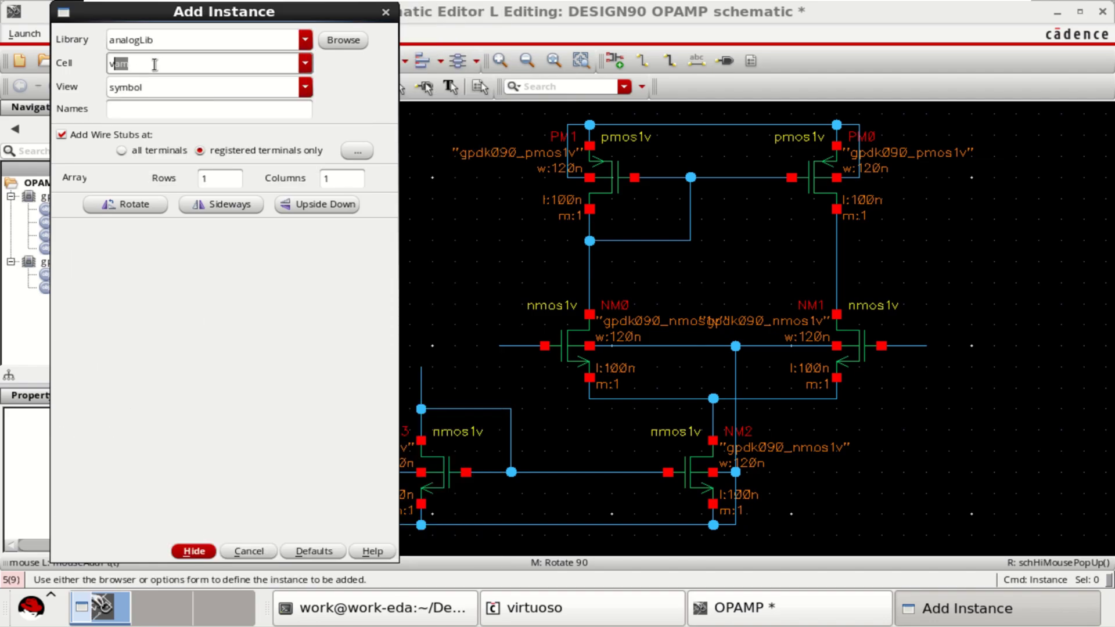
click(116, 82)
click(203, 551)
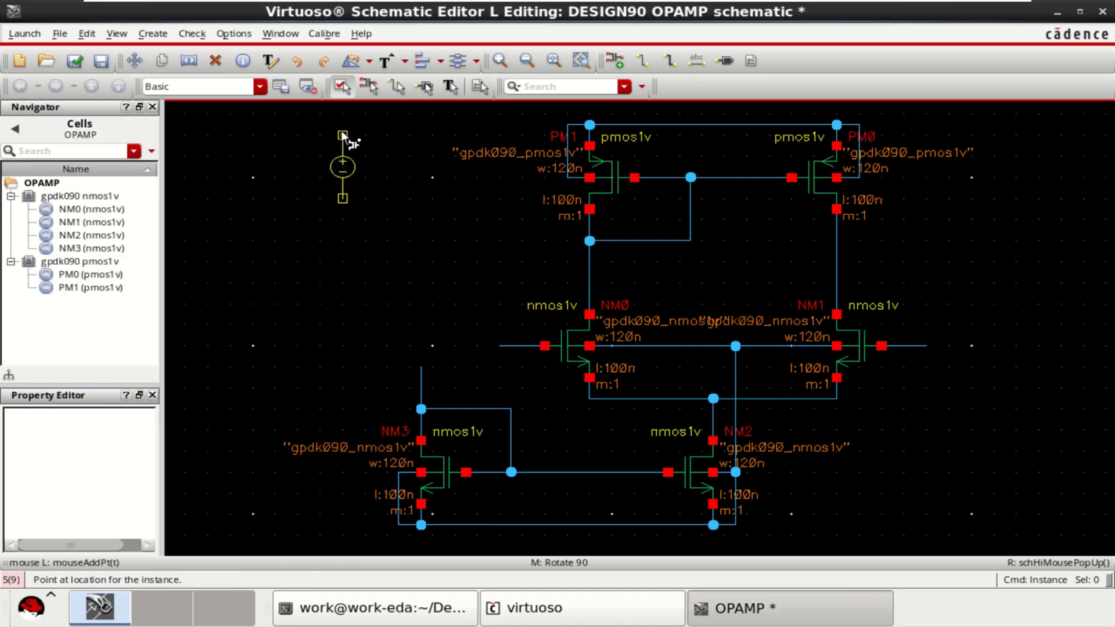
click(333, 149)
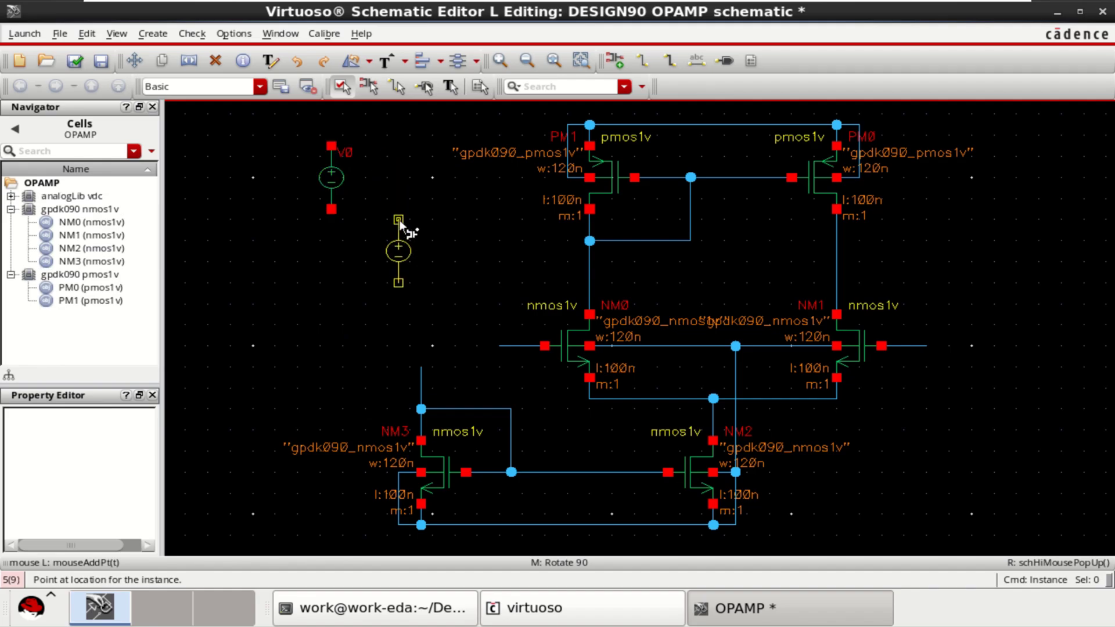
Place an analogLib idc source above NM3 with its lower terminal on NM3's drain stub, then end instance placement
click(612, 60)
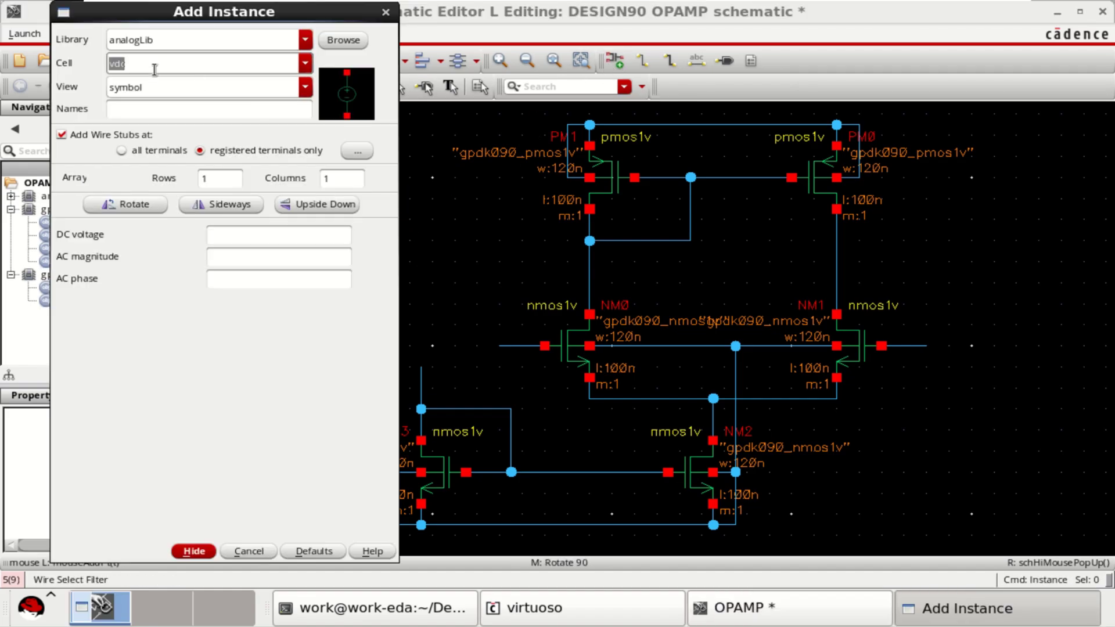
text(idc)
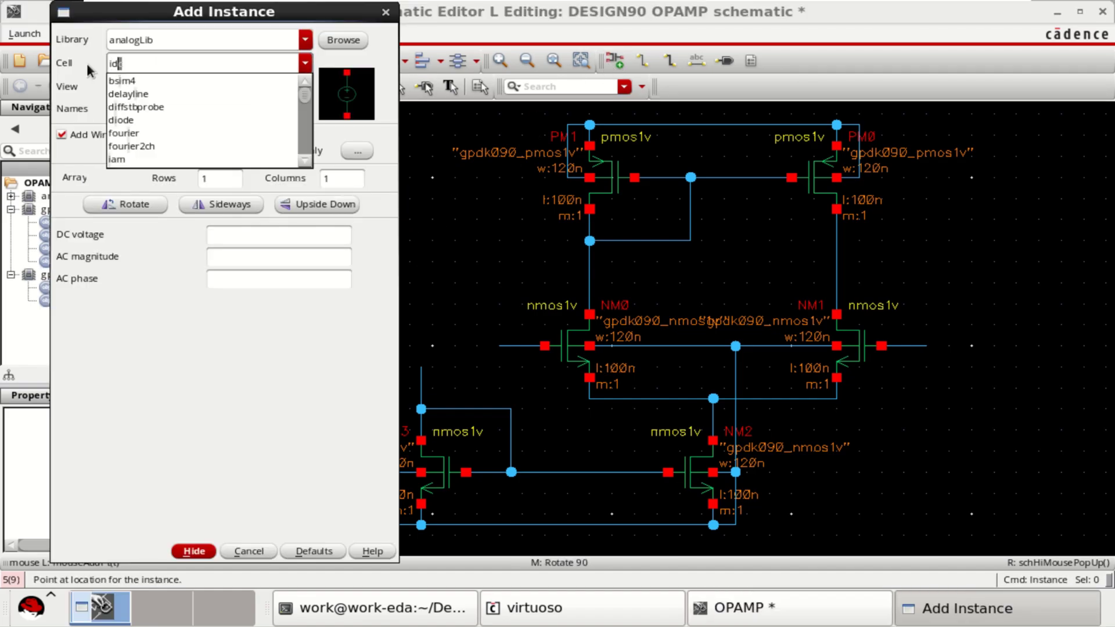
click(113, 83)
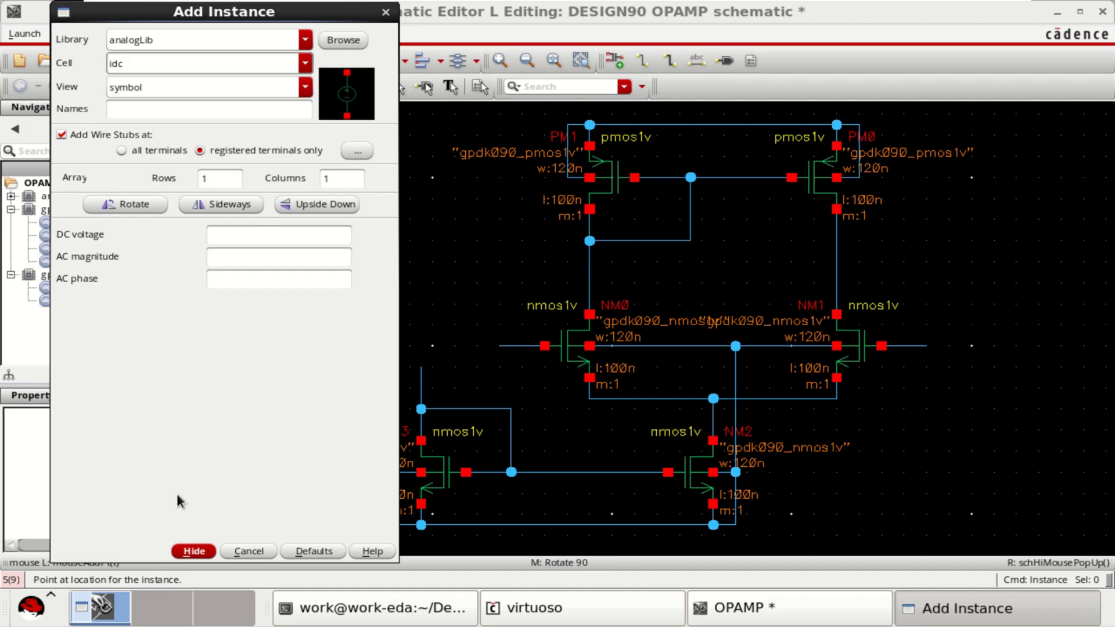
click(195, 552)
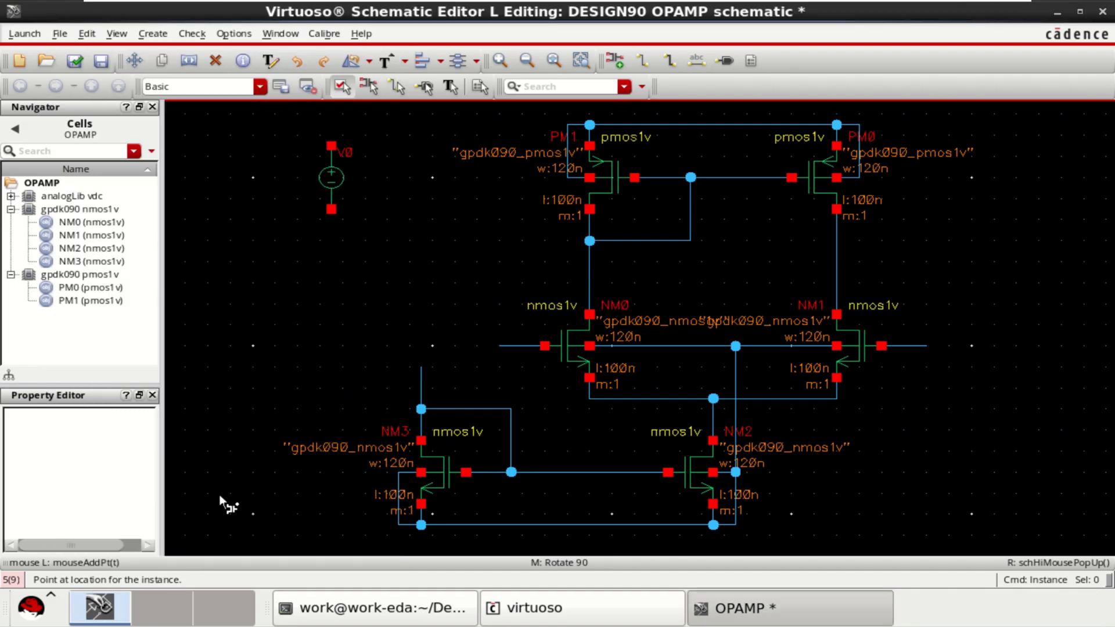
click(420, 302)
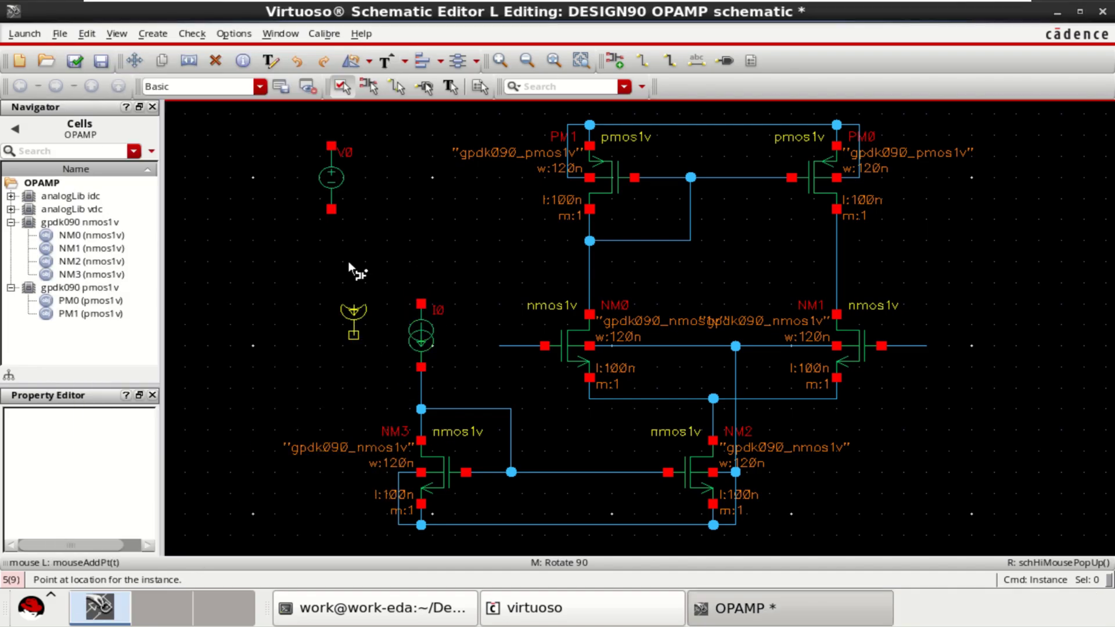
key(Escape)
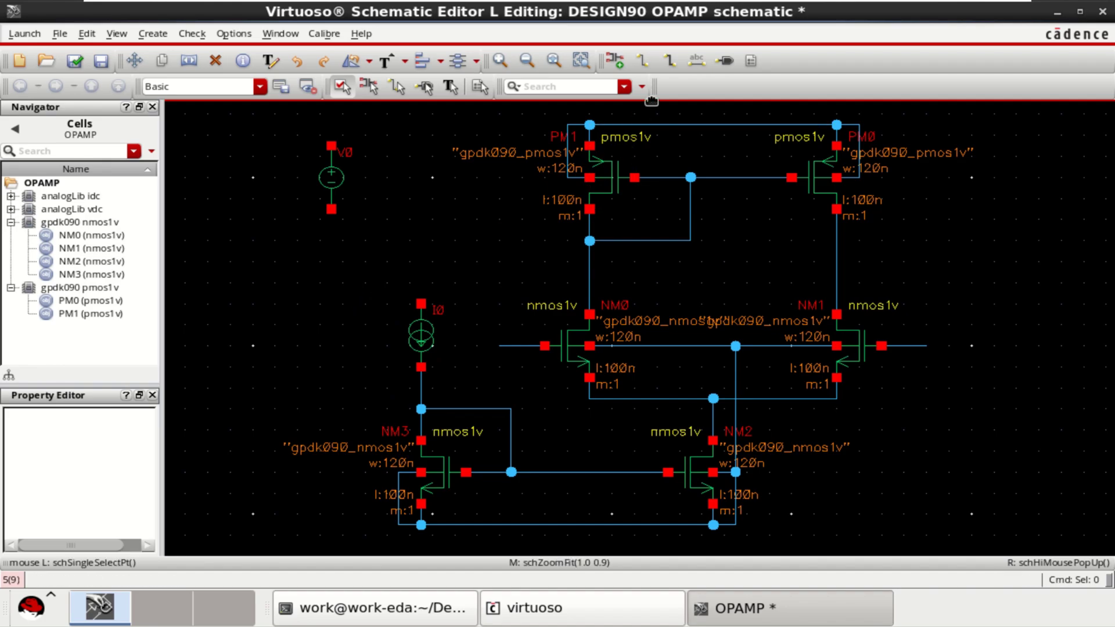
Place two analogLib vsin sources, one between I0 and NM0's gate stub and one below NM1's gate stub
click(617, 60)
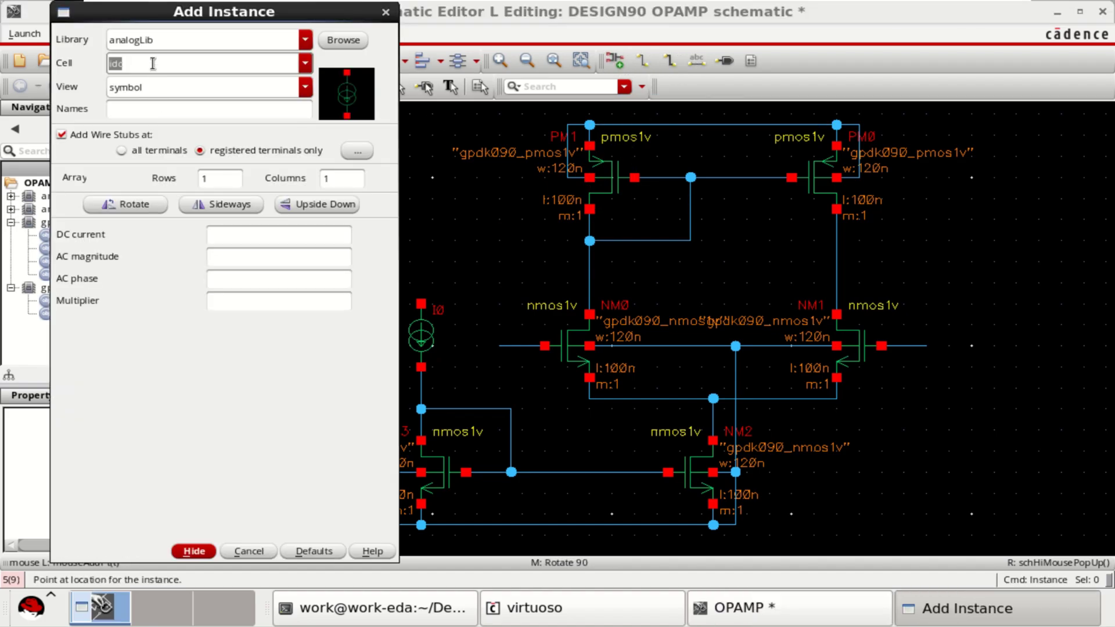
text(vsin)
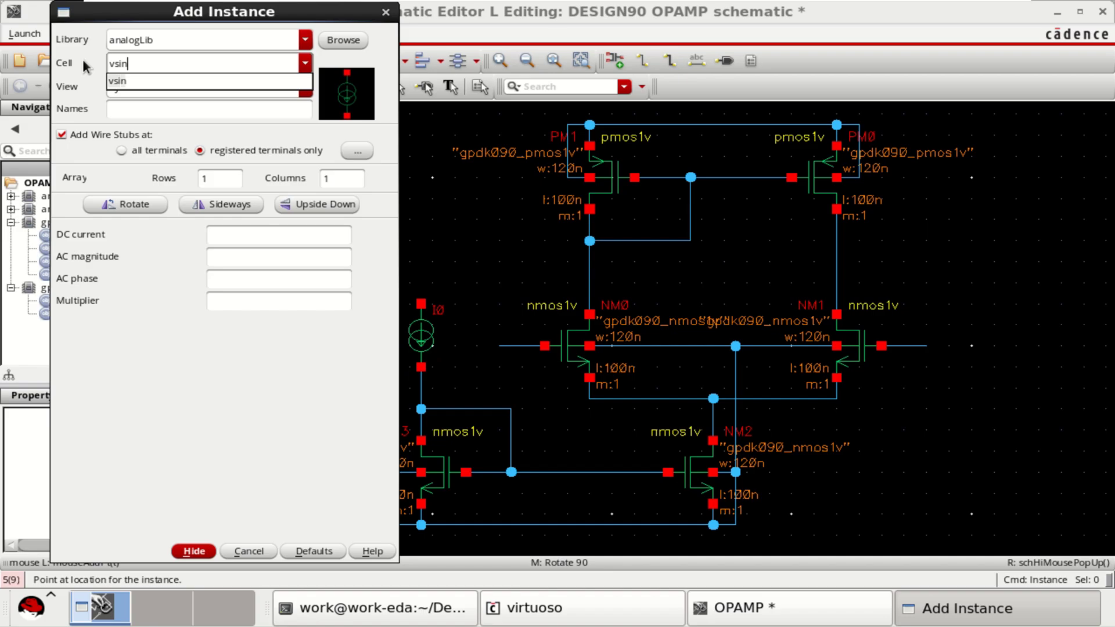
click(121, 81)
click(204, 552)
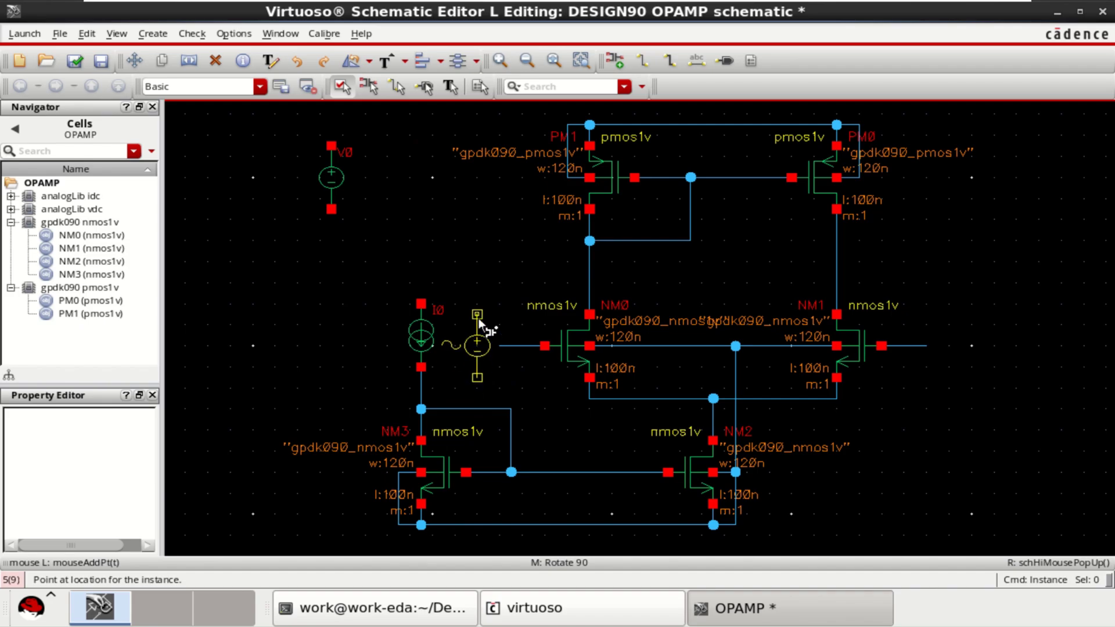
click(478, 315)
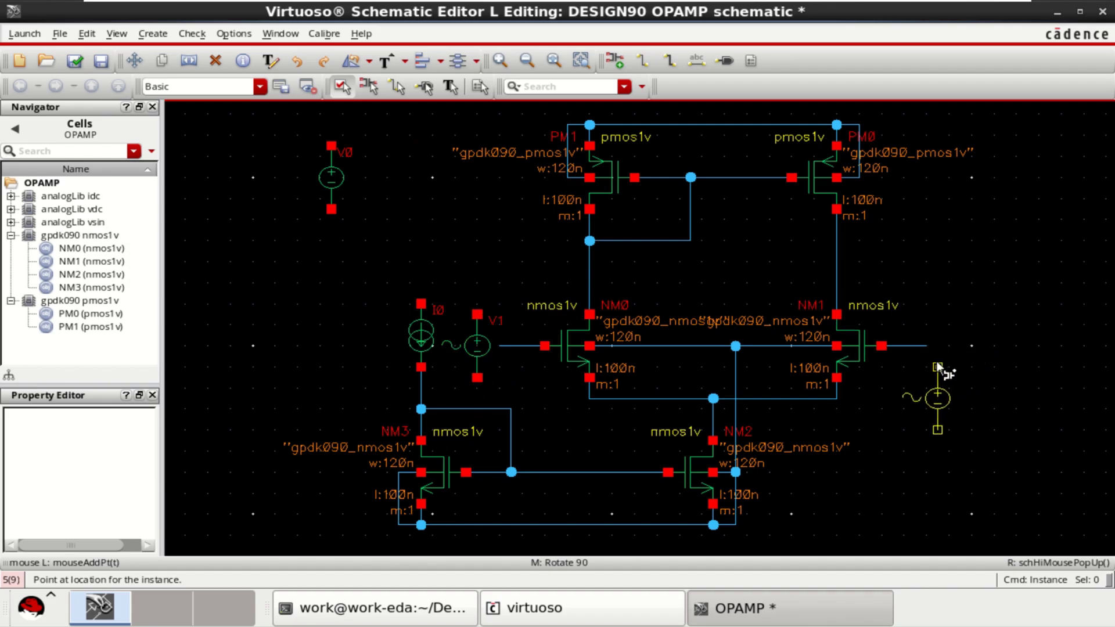
click(937, 367)
key(Escape)
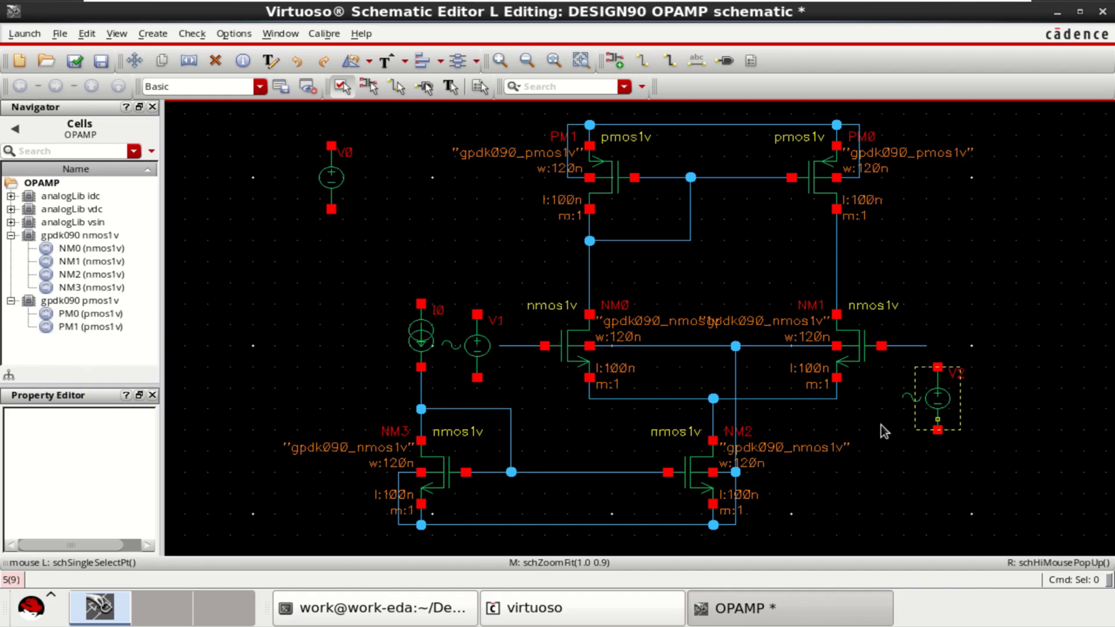
Shift NM3 with its diode-connection wiring, the I0 current source and the V1 source left, away from NM0, keeping their connections
drag(424, 381, 533, 547)
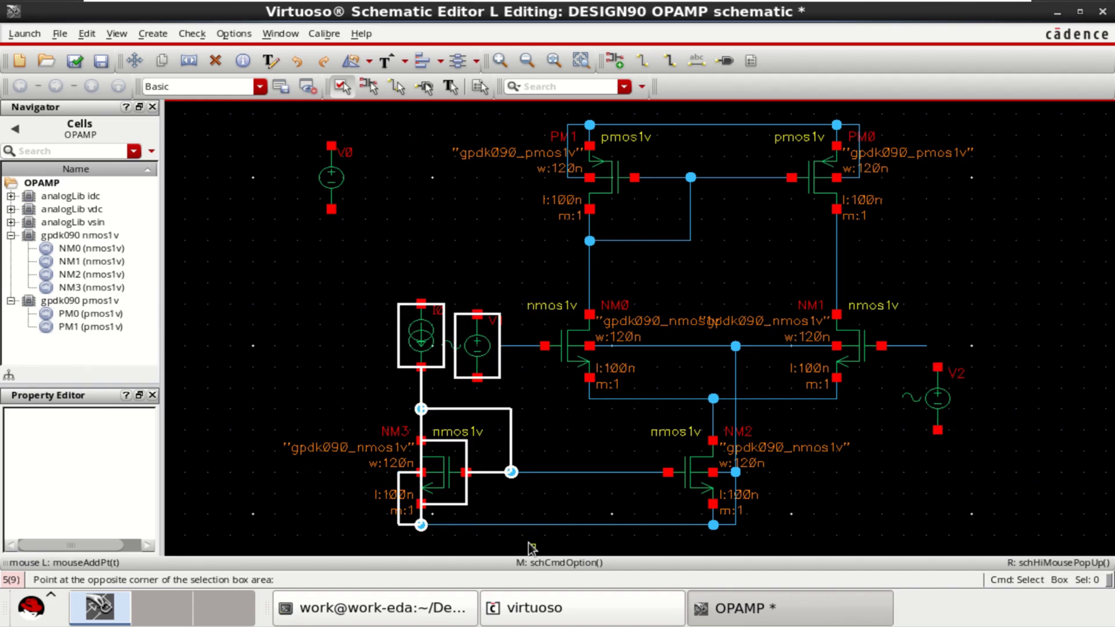
key(s)
click(458, 472)
click(413, 473)
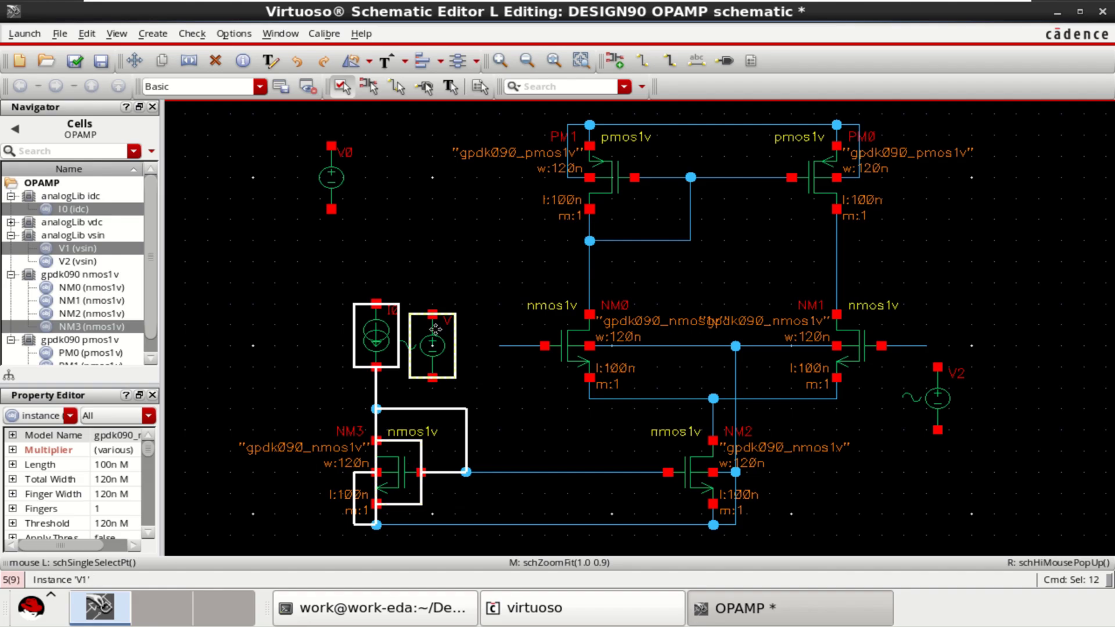
click(451, 265)
Move the V1 source so its upper terminal sits just below the open end of NM0's gate stub
key(s)
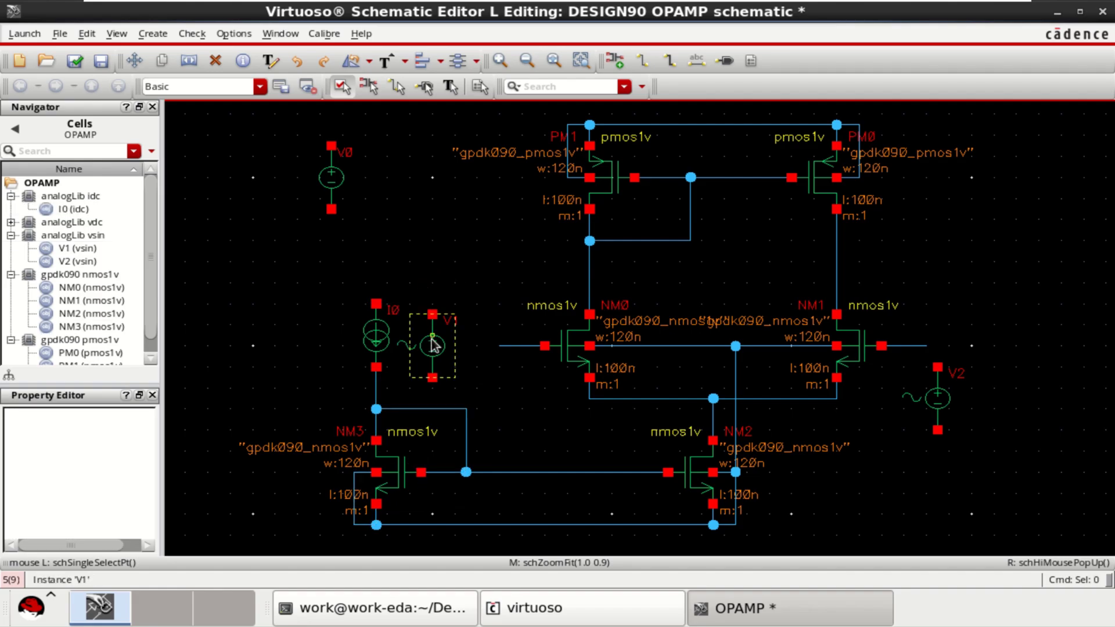
click(430, 333)
click(499, 385)
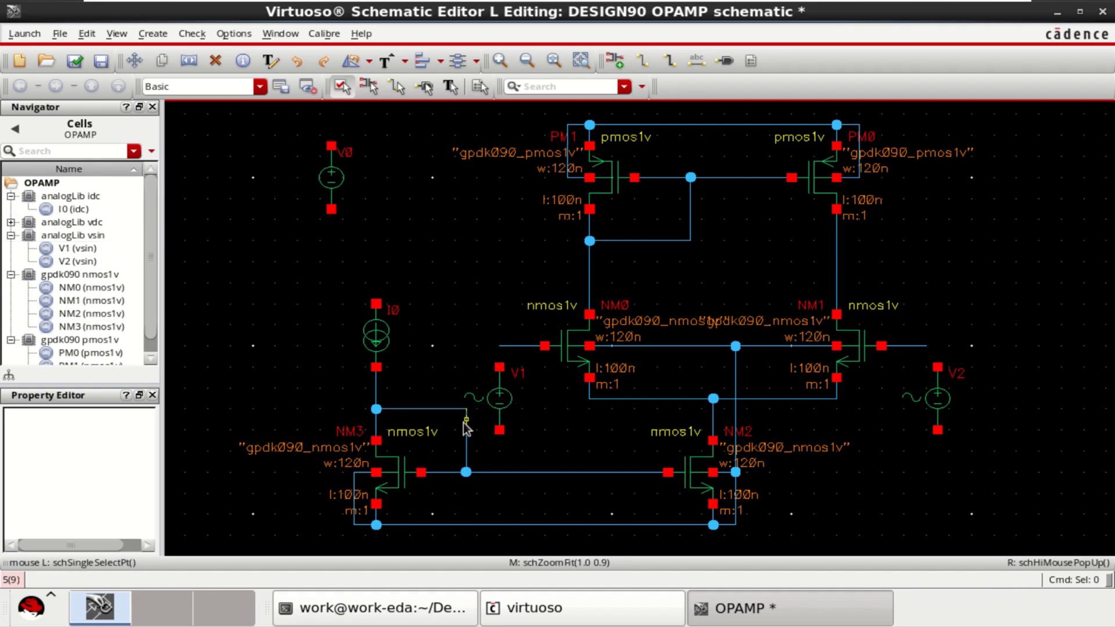
Shift the vertical segment of NM3's gate-to-drain wire left, closer to NM3 and clear of V1
click(466, 431)
drag(465, 431, 445, 427)
click(221, 371)
Place an analogLib cap instance with its default 1p capacitance in the empty area right of PM0 and NM1
click(616, 62)
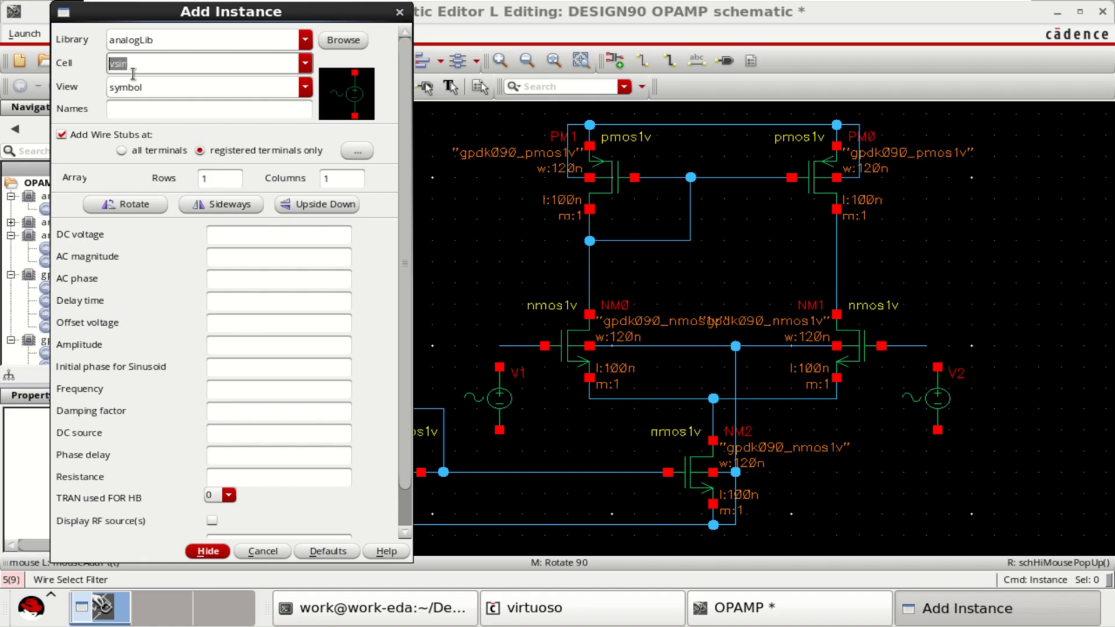
text(cap)
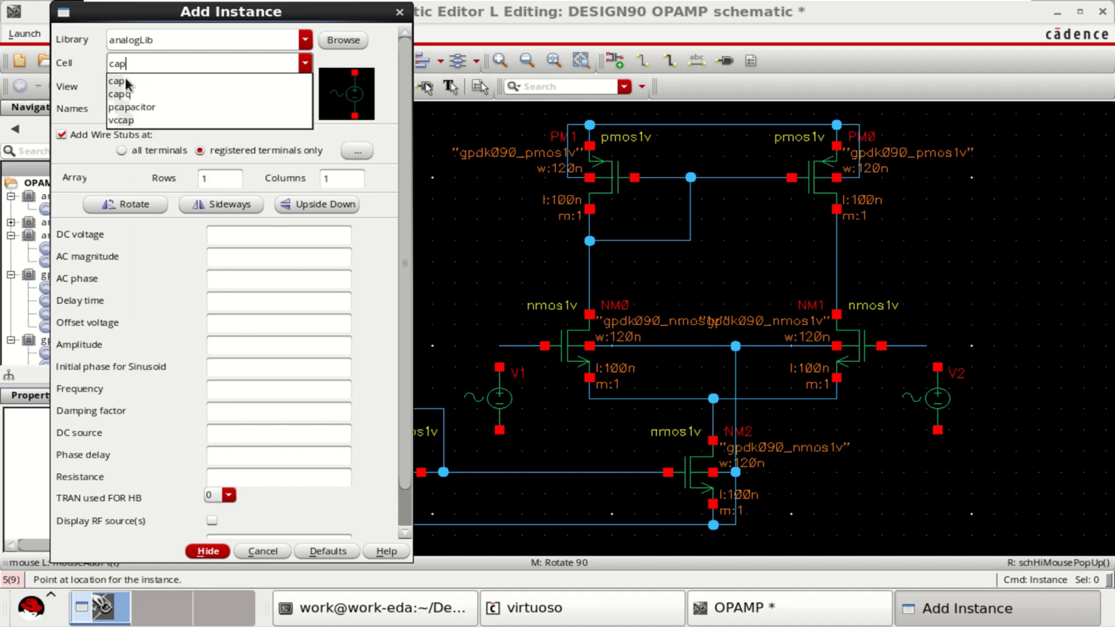
click(124, 77)
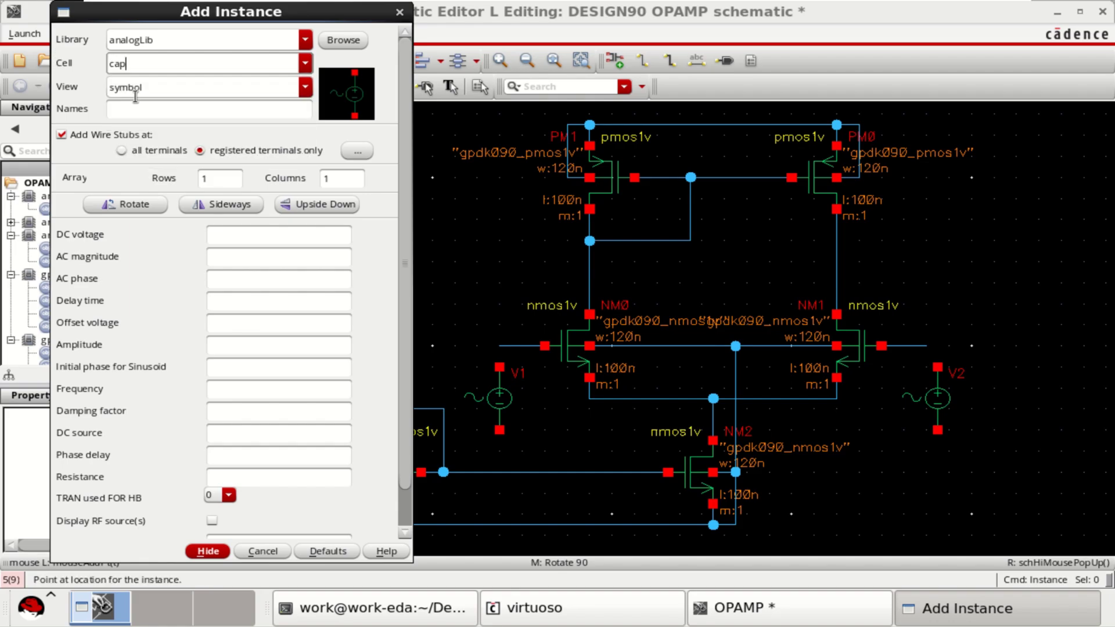
click(208, 551)
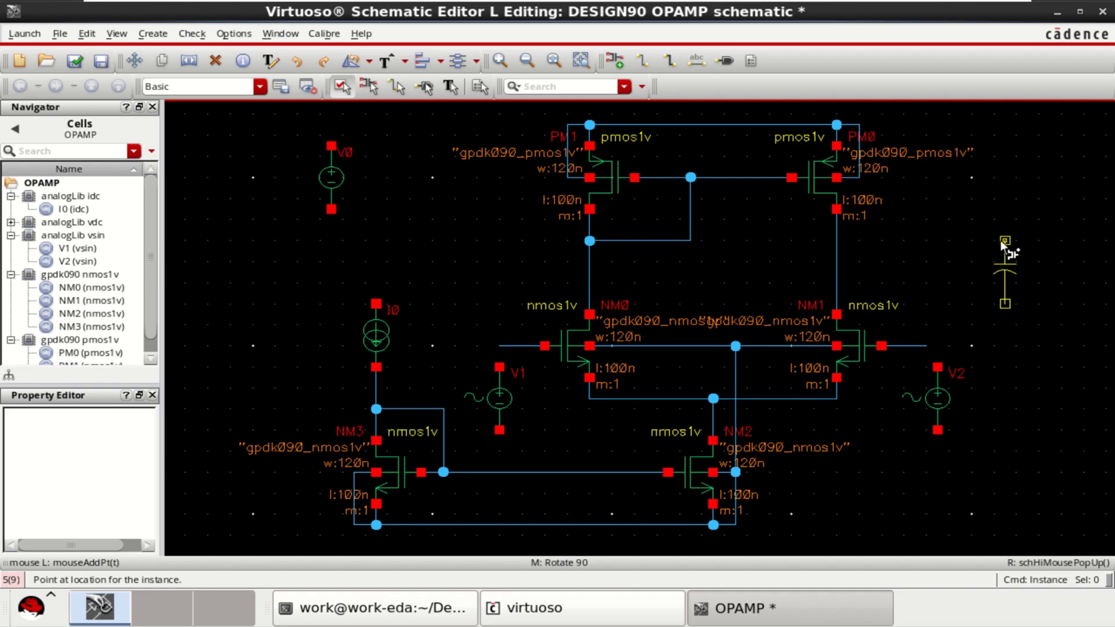
click(1005, 249)
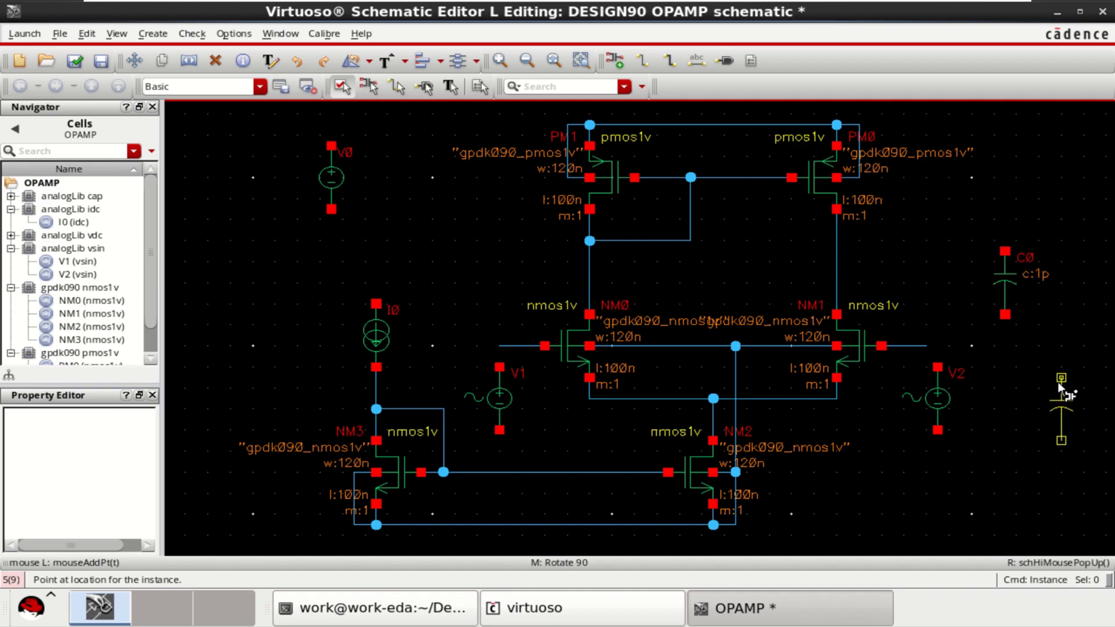
key(Escape)
Place analogLib gnd symbols on the lower terminals of V0, V1, V2 and C0 and on the common NM3–NM2 source wire
click(615, 60)
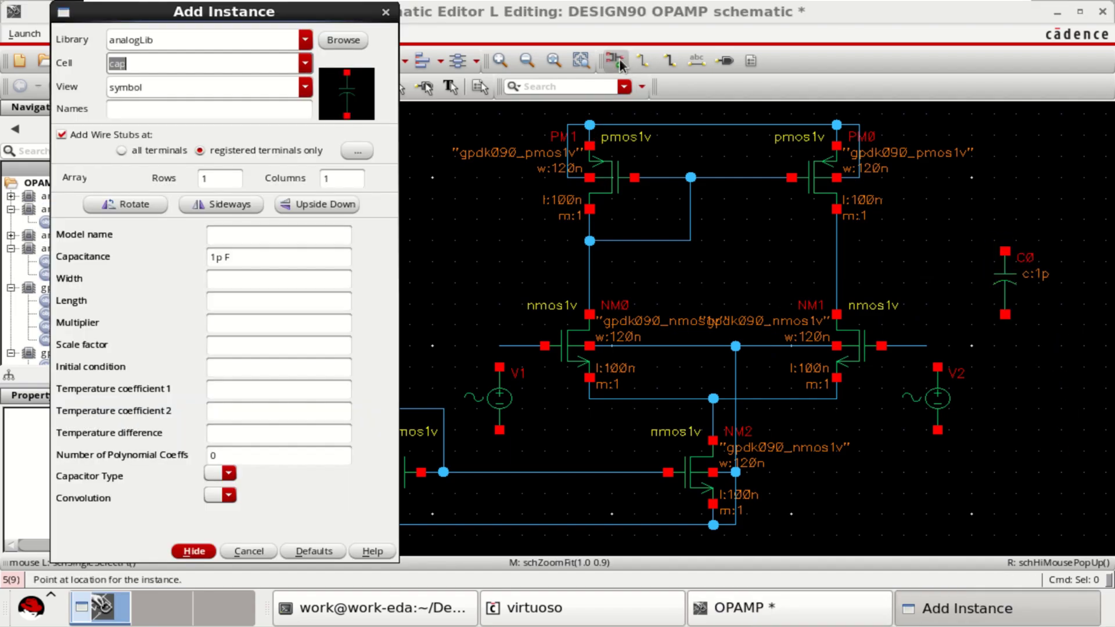
text(gnd)
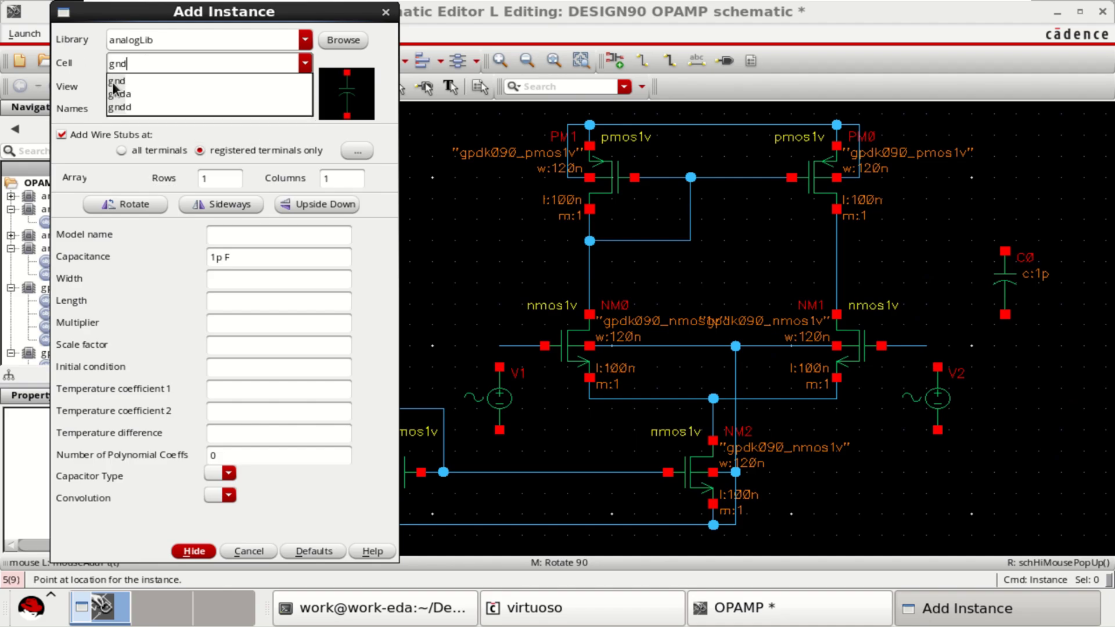
click(116, 78)
click(195, 553)
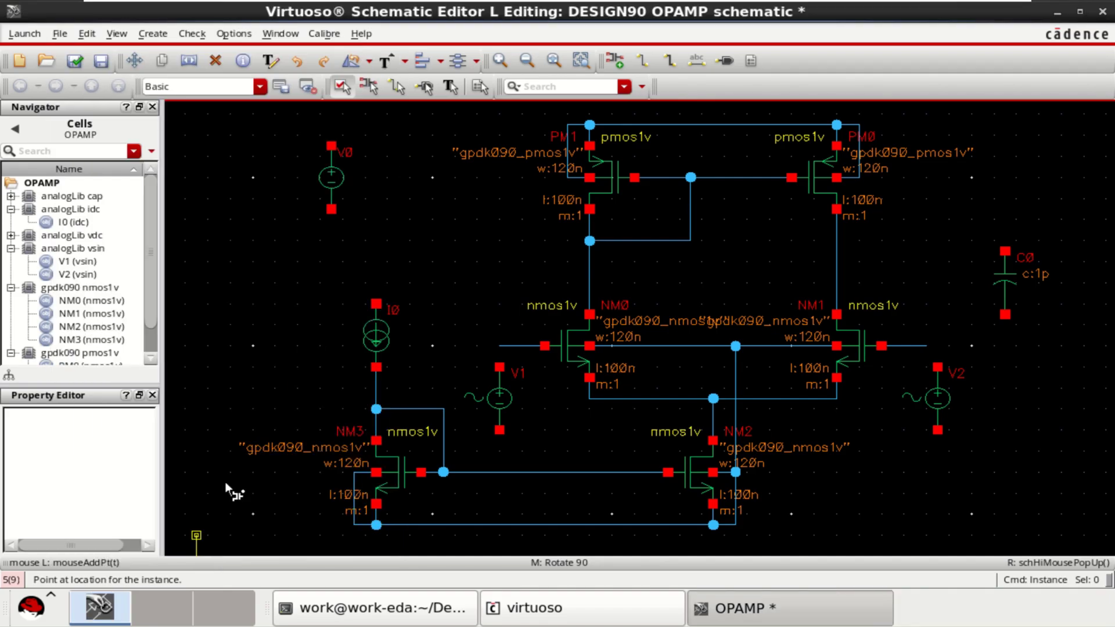
click(331, 210)
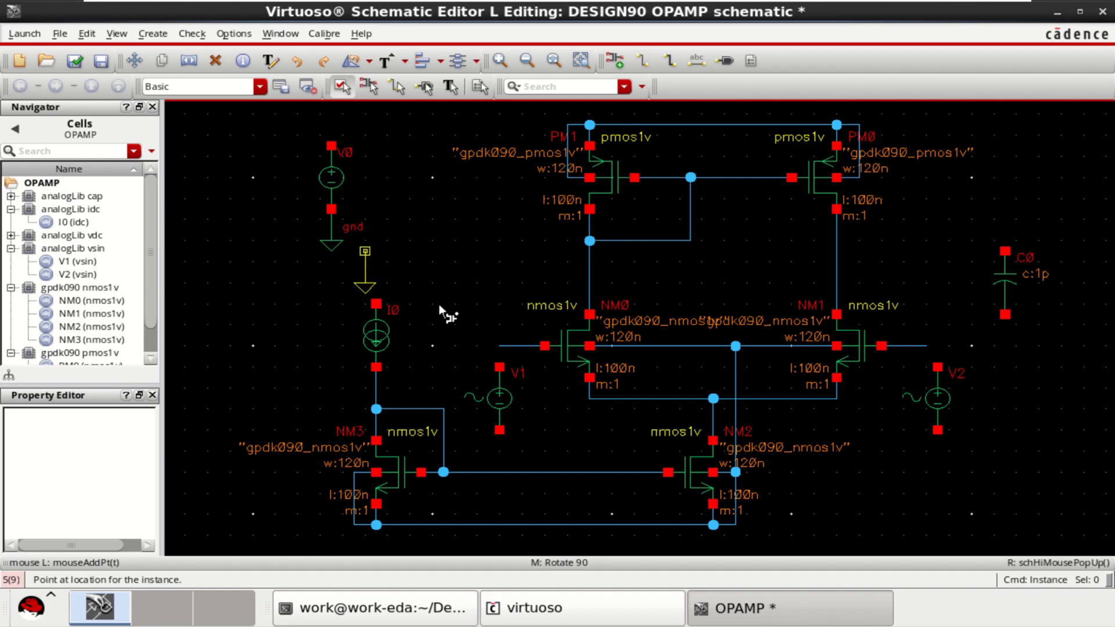
click(499, 430)
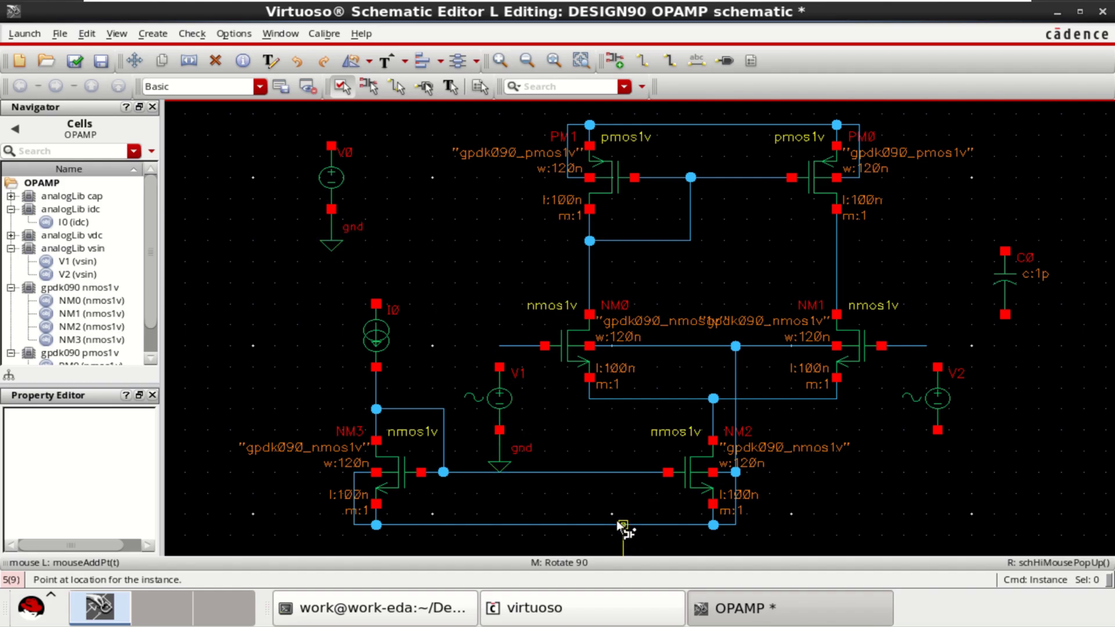
click(624, 525)
click(937, 430)
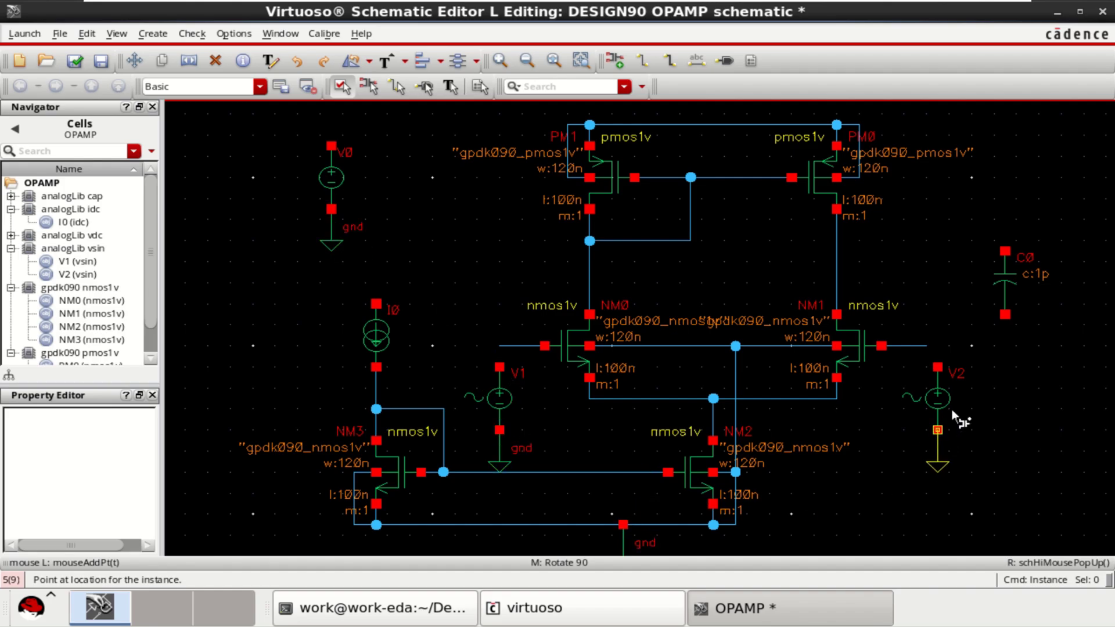
click(1006, 314)
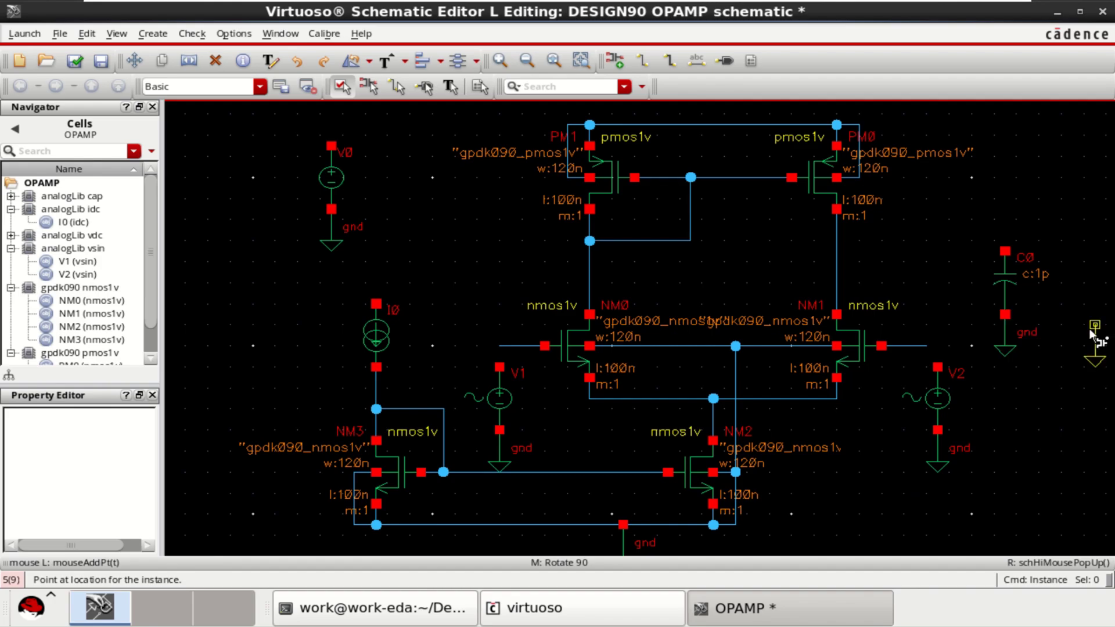
key(Escape)
Wire V0's positive terminal to the PM1–PM0 source rail and connect I0's upper terminal to the same rail
click(642, 60)
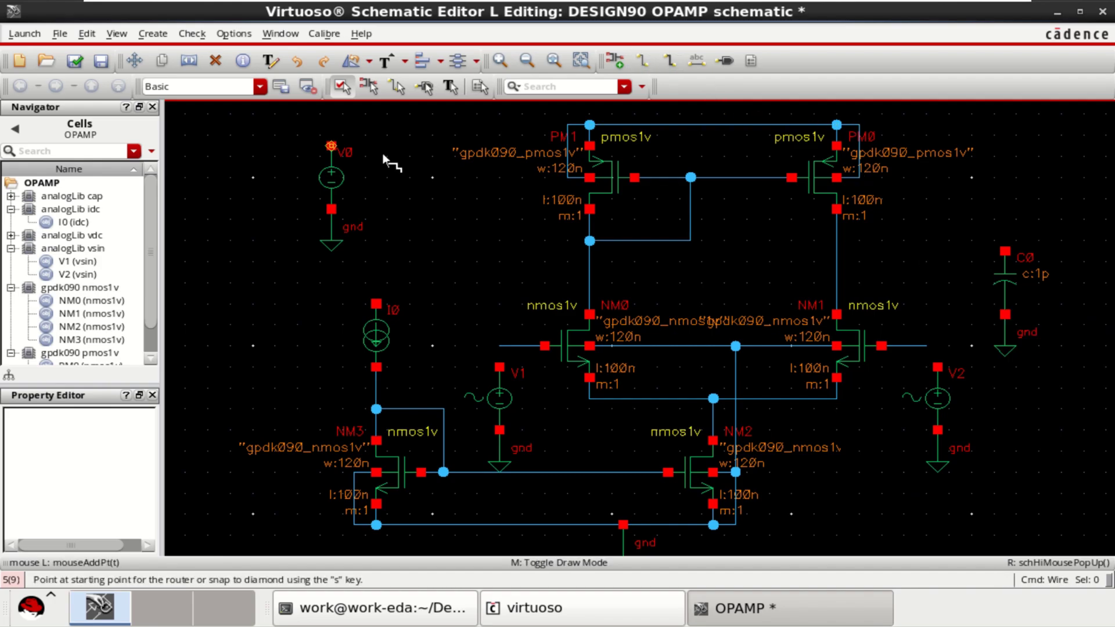
click(568, 125)
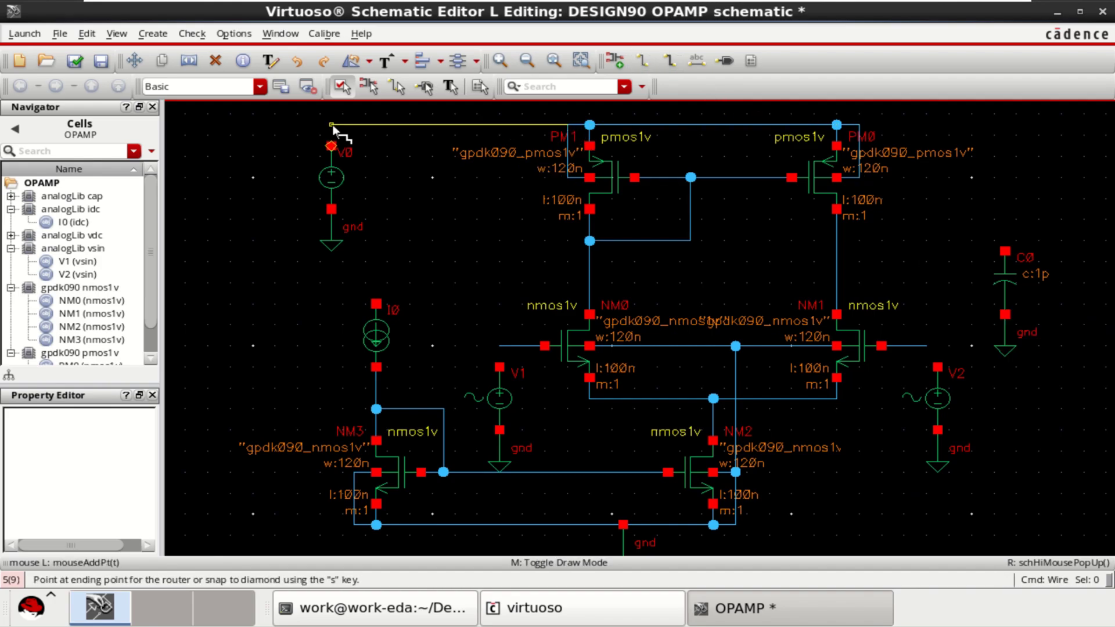
click(331, 146)
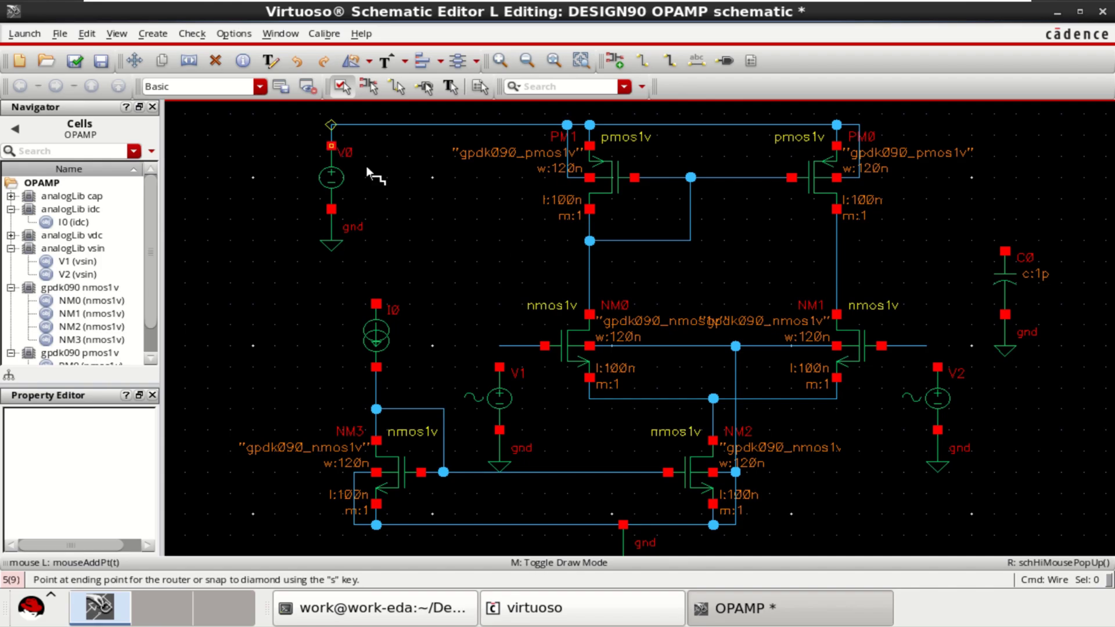
click(374, 302)
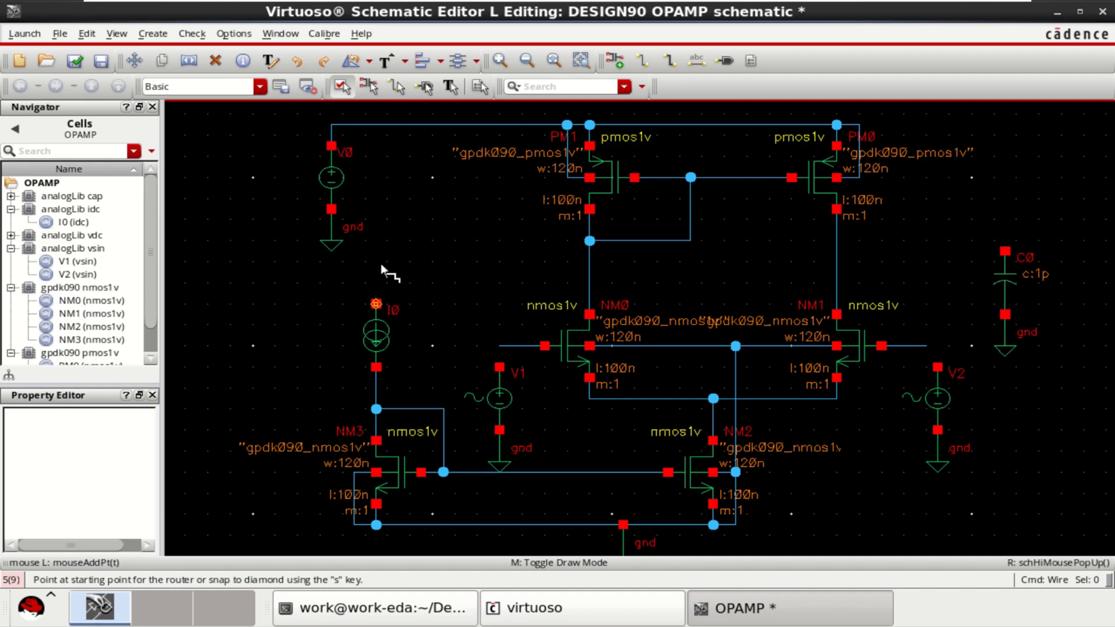
click(377, 124)
Wire NM0's gate stub to V1's upper terminal and NM1's gate stub to V2's upper terminal
click(500, 346)
click(500, 367)
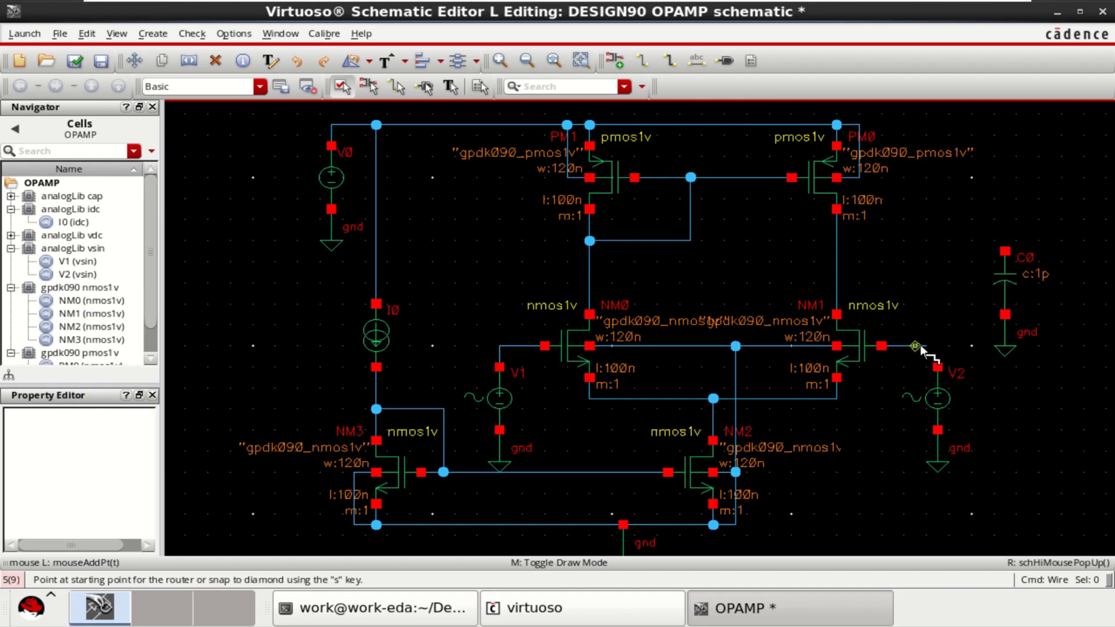
click(938, 346)
click(937, 368)
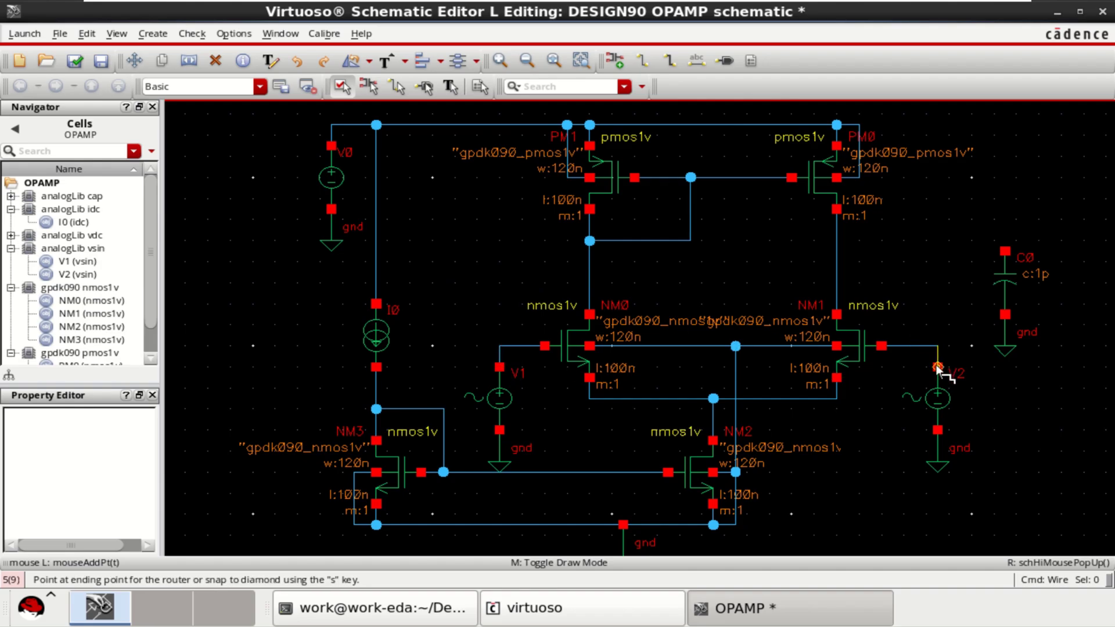
Wire capacitor C0's upper terminal to the drain wire between PM0 and NM1
click(1006, 252)
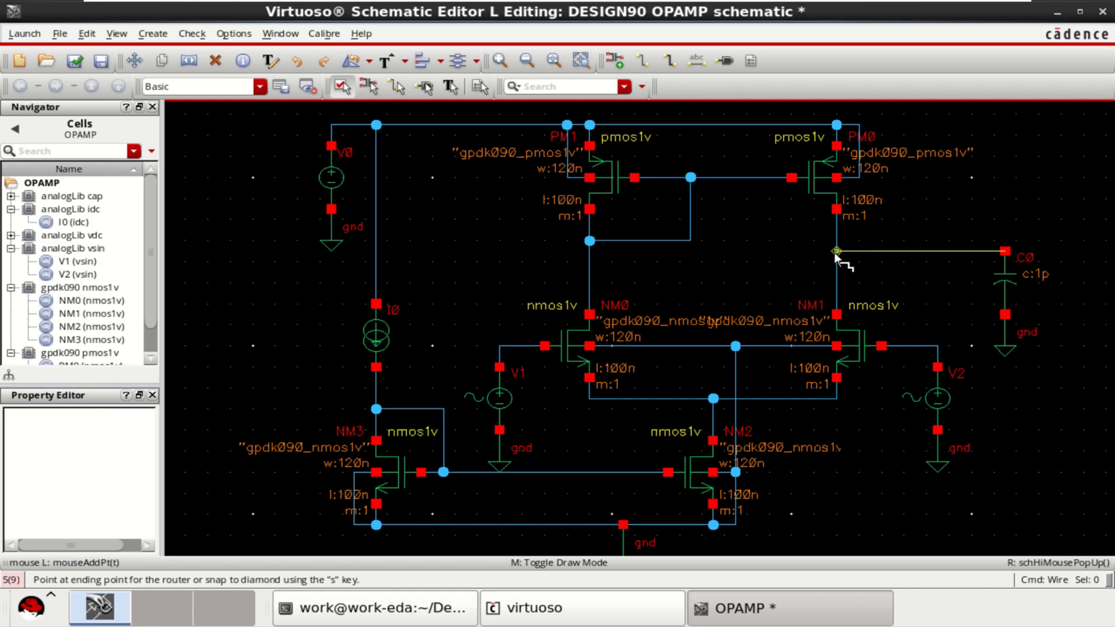
click(836, 251)
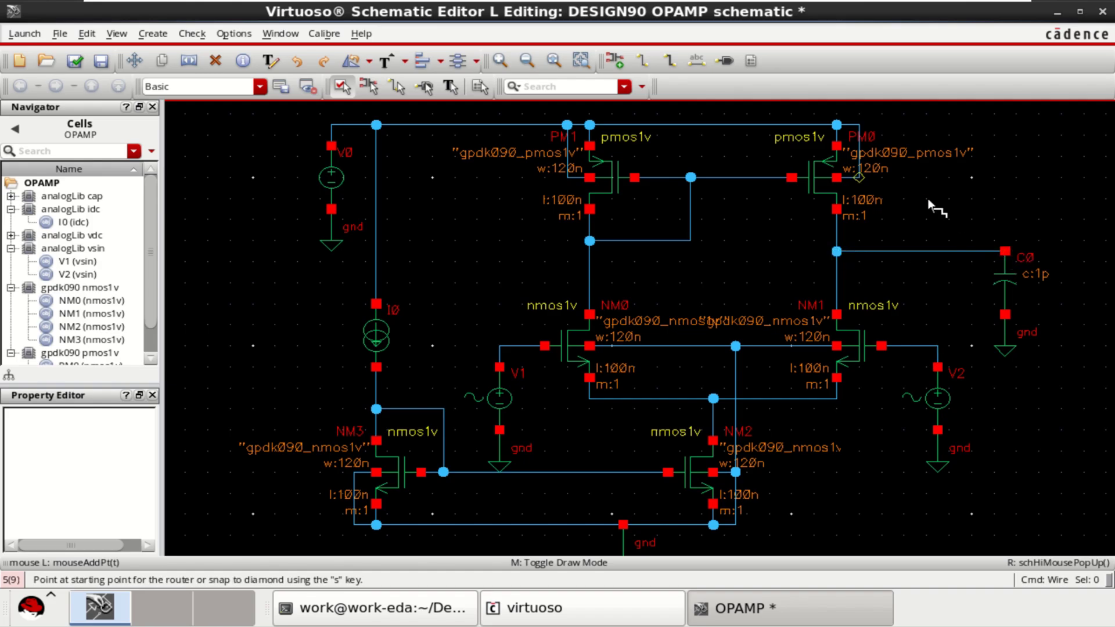
Create an output pin named Vout and place it right of C0, level with the capacitor's upper terminal
click(726, 62)
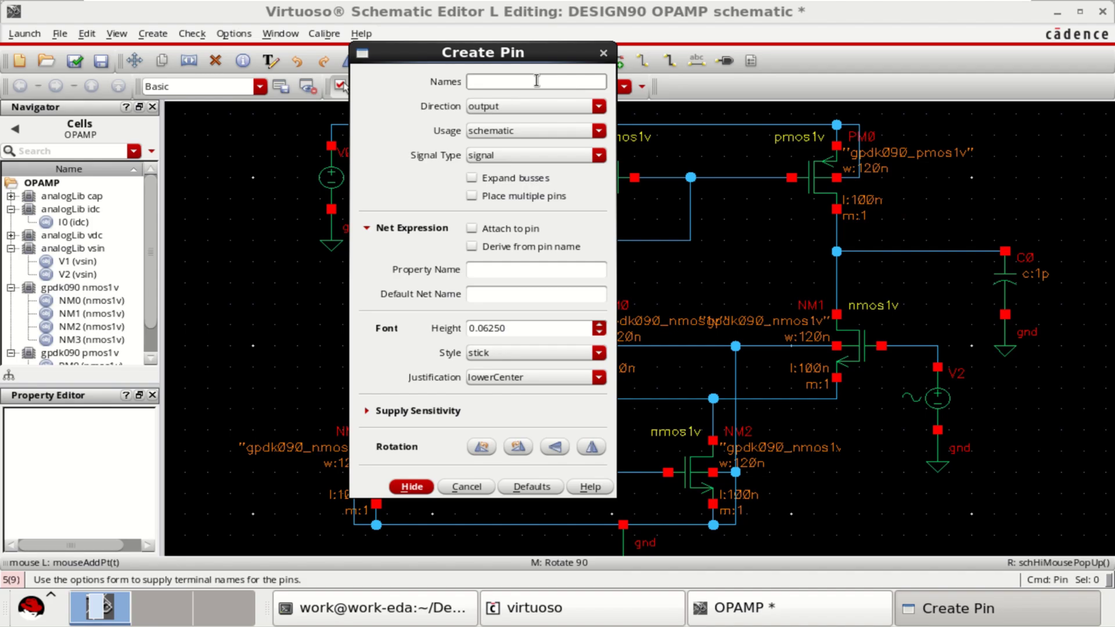
text(Vout)
click(427, 488)
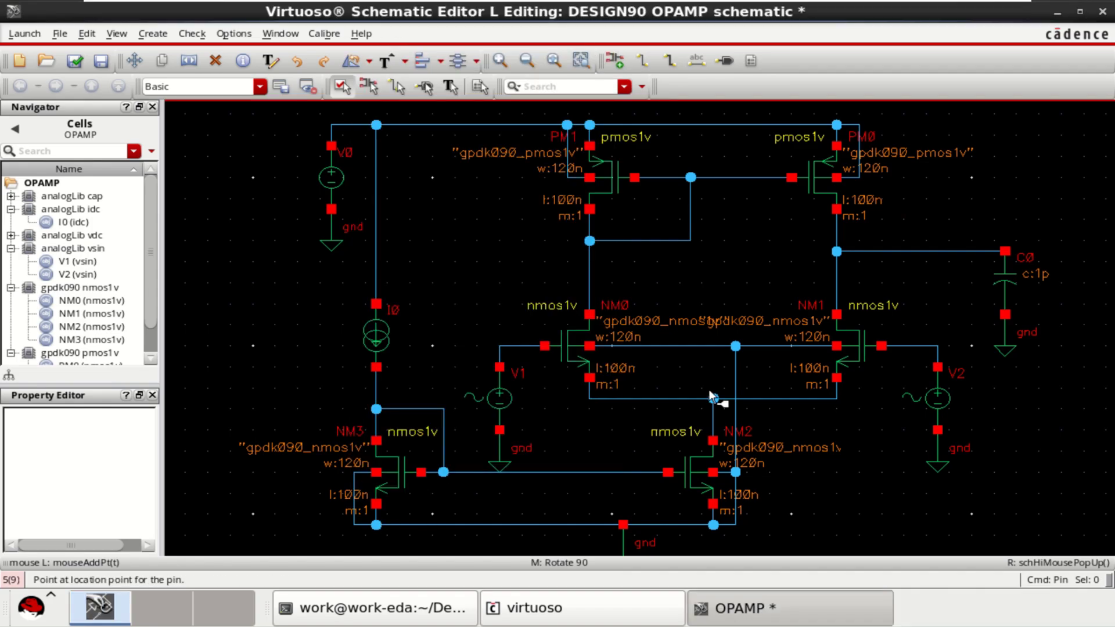
click(1062, 252)
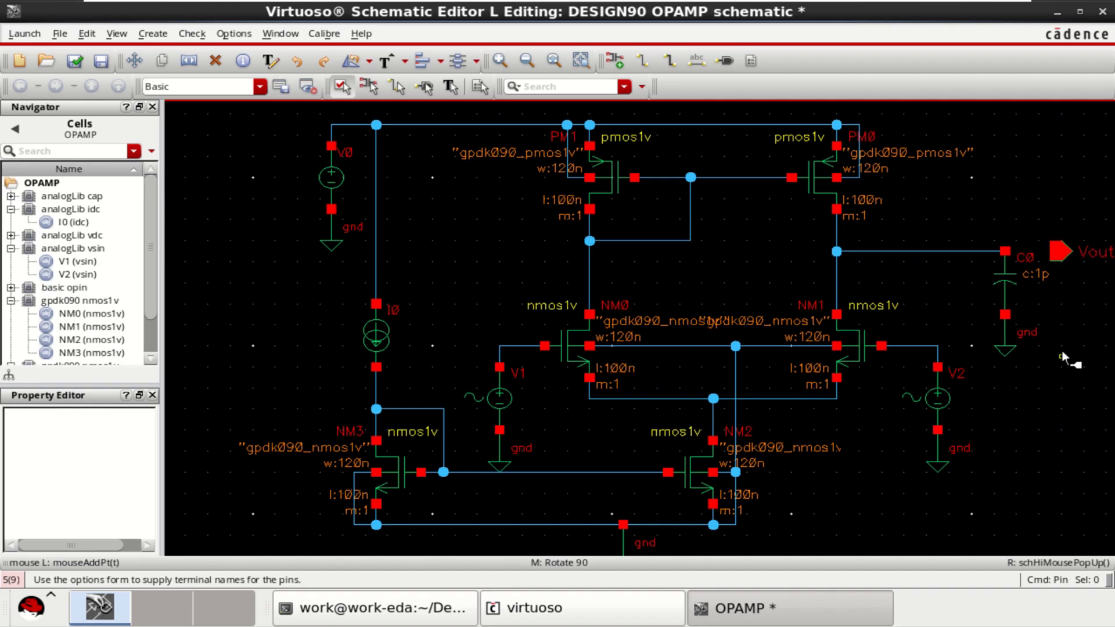
key(Escape)
Wire C0's upper terminal to the Vout pin and end the wiring command
key(f)
key(w)
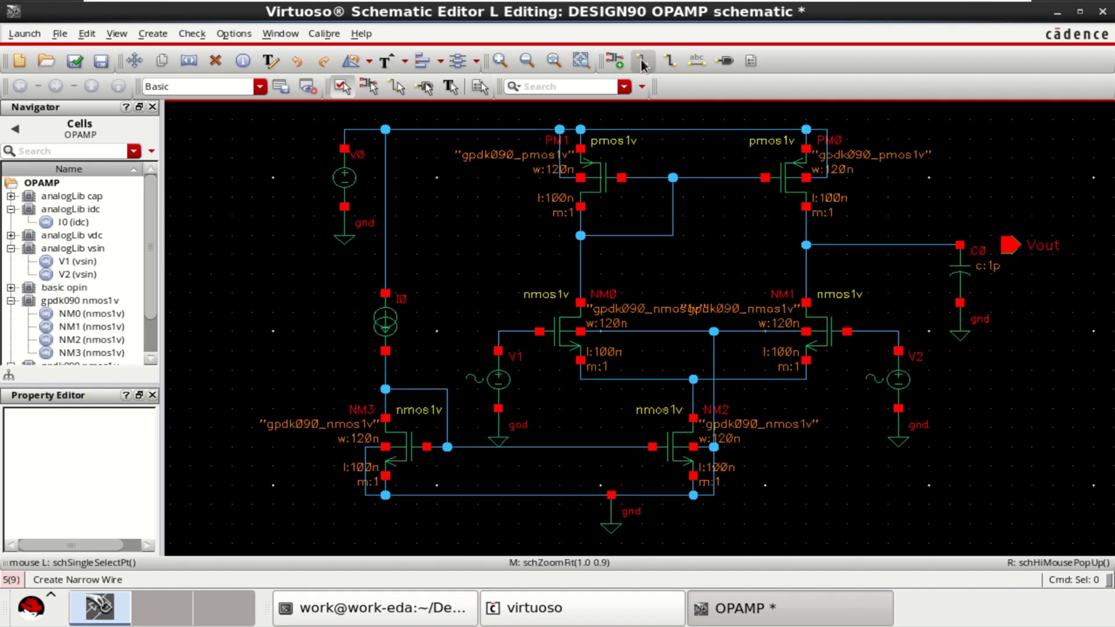
click(960, 245)
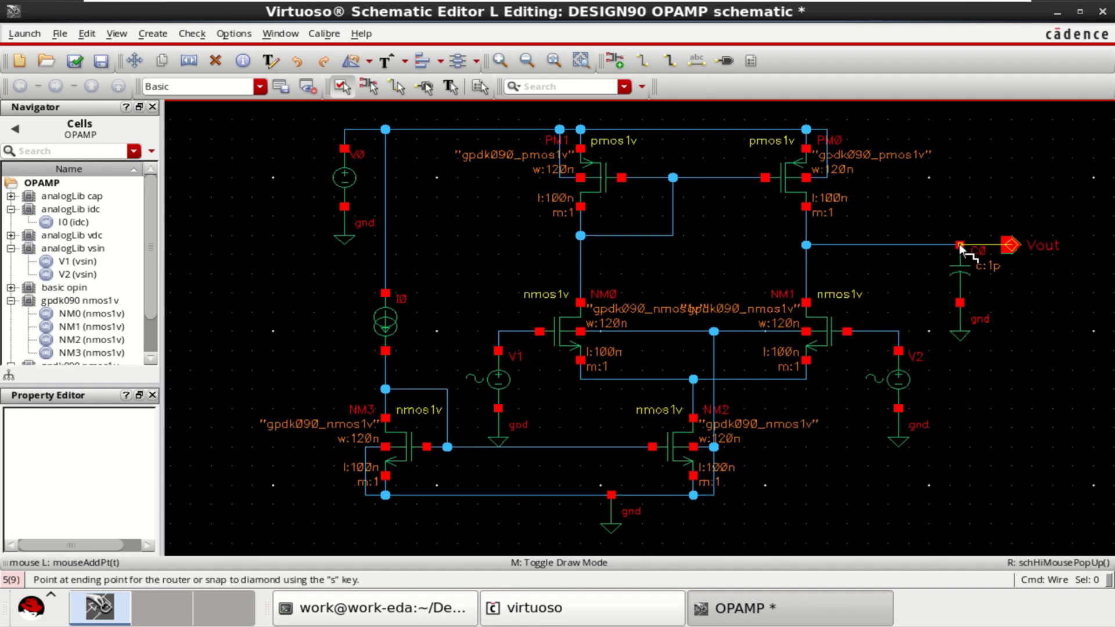
click(1003, 245)
key(Escape)
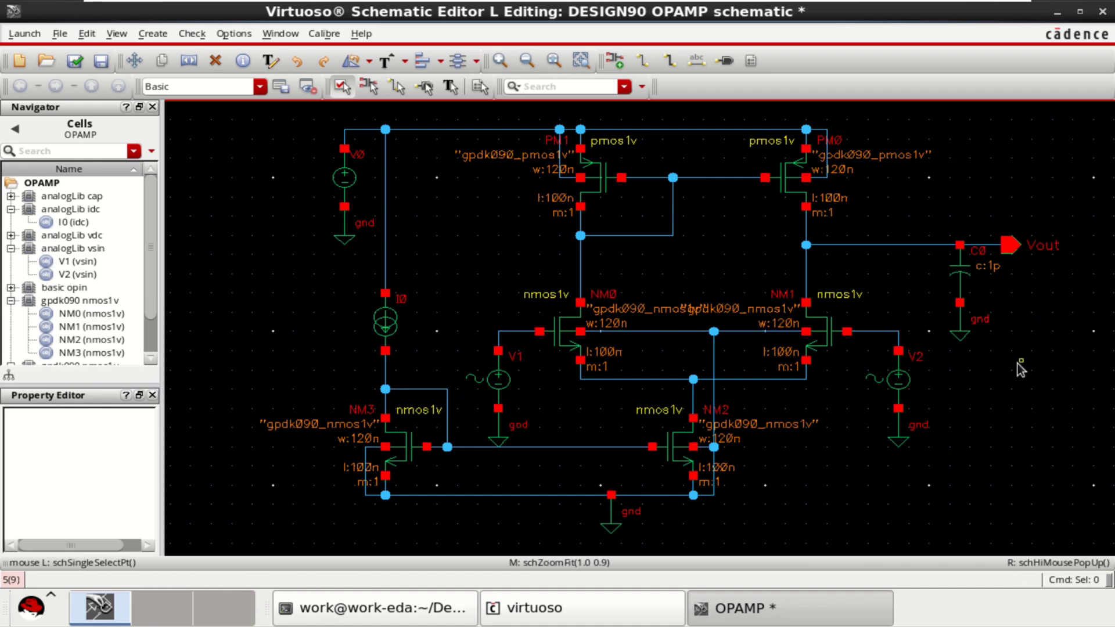
Shift capacitor C0 and its ground slightly down and right, keeping C0 connected below the Vout wire
drag(1001, 379, 936, 225)
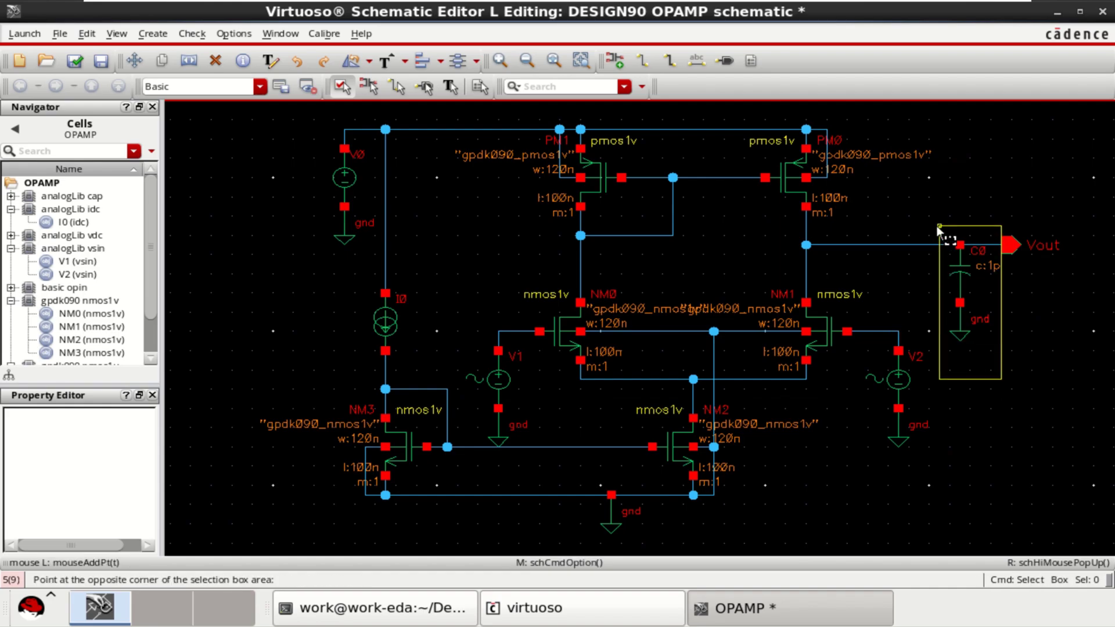
click(1019, 357)
click(964, 280)
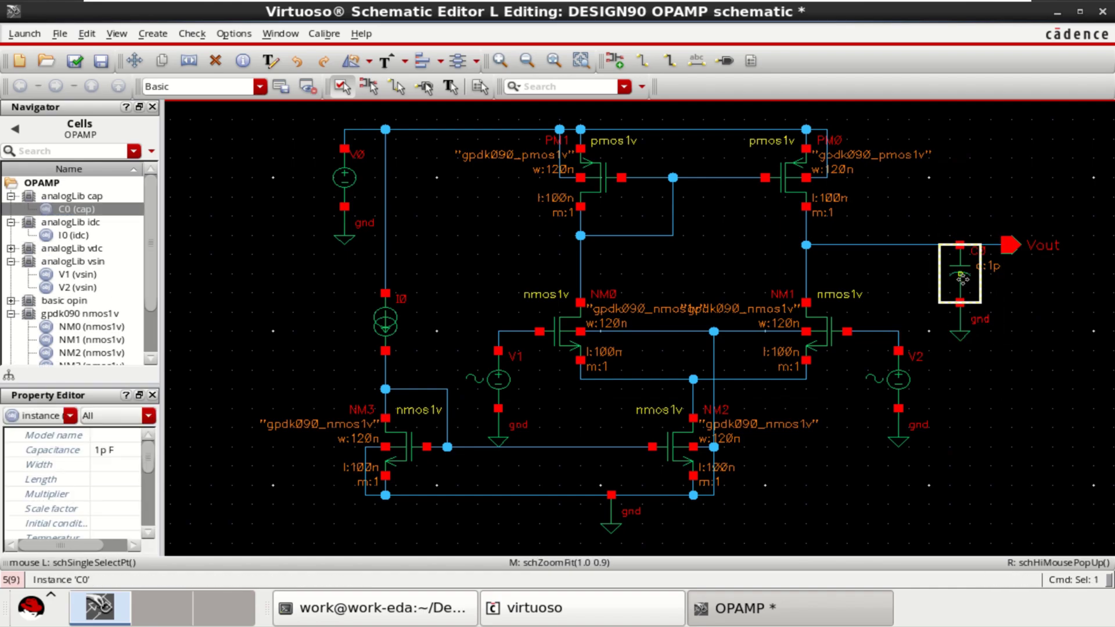
key(ctrl+d)
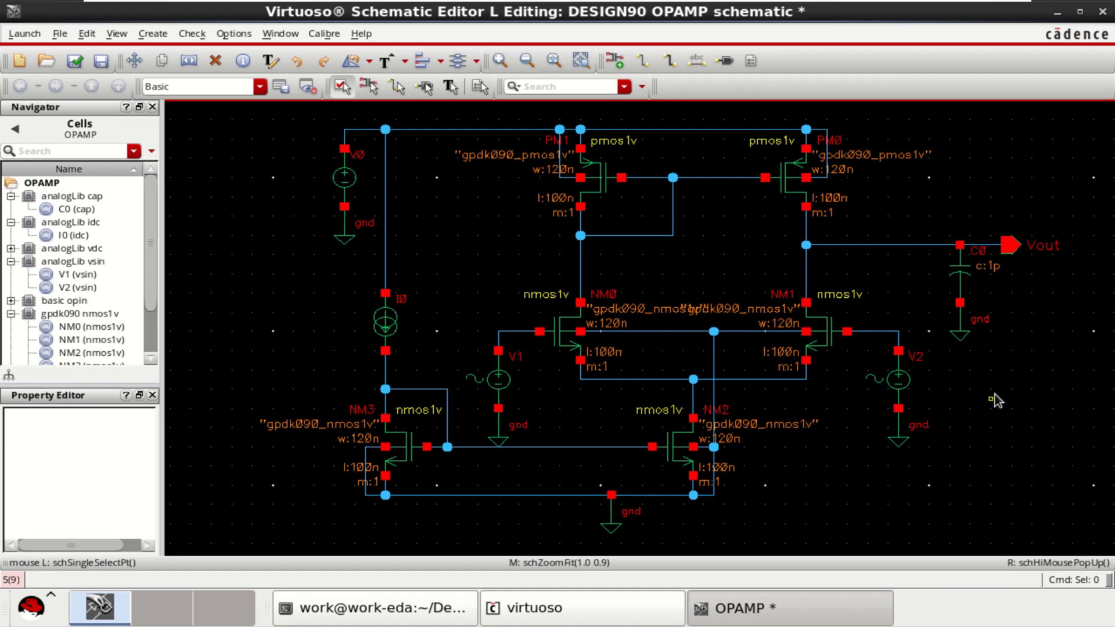
drag(995, 395, 939, 216)
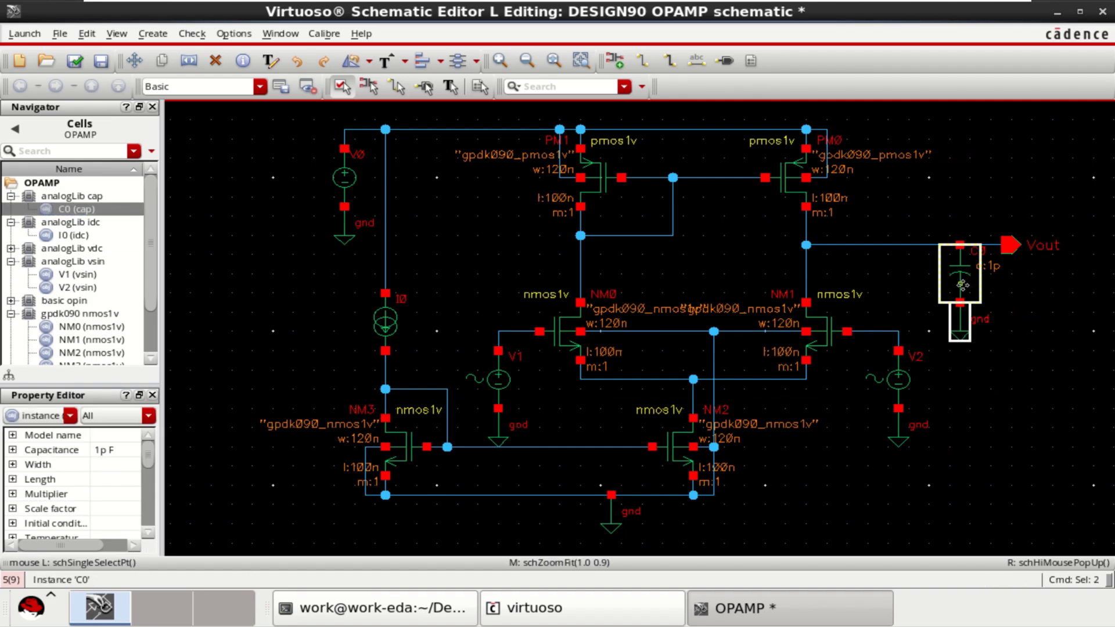
key(s)
click(970, 314)
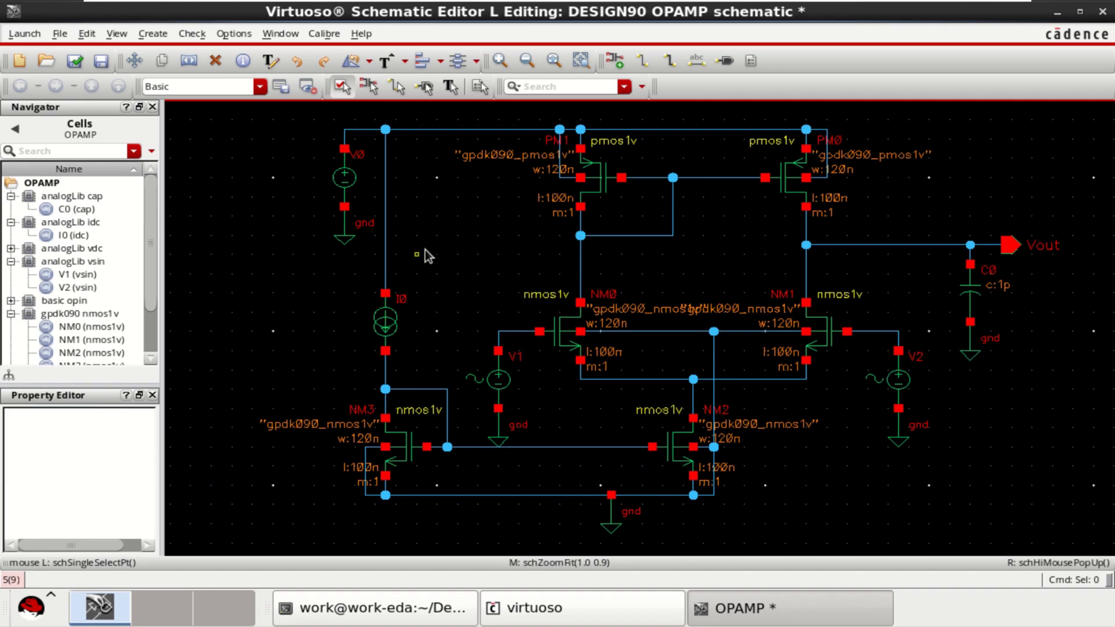
Name NM0's gate wire VN and NM1's gate wire VP, and check and save the schematic
drag(426, 245, 920, 426)
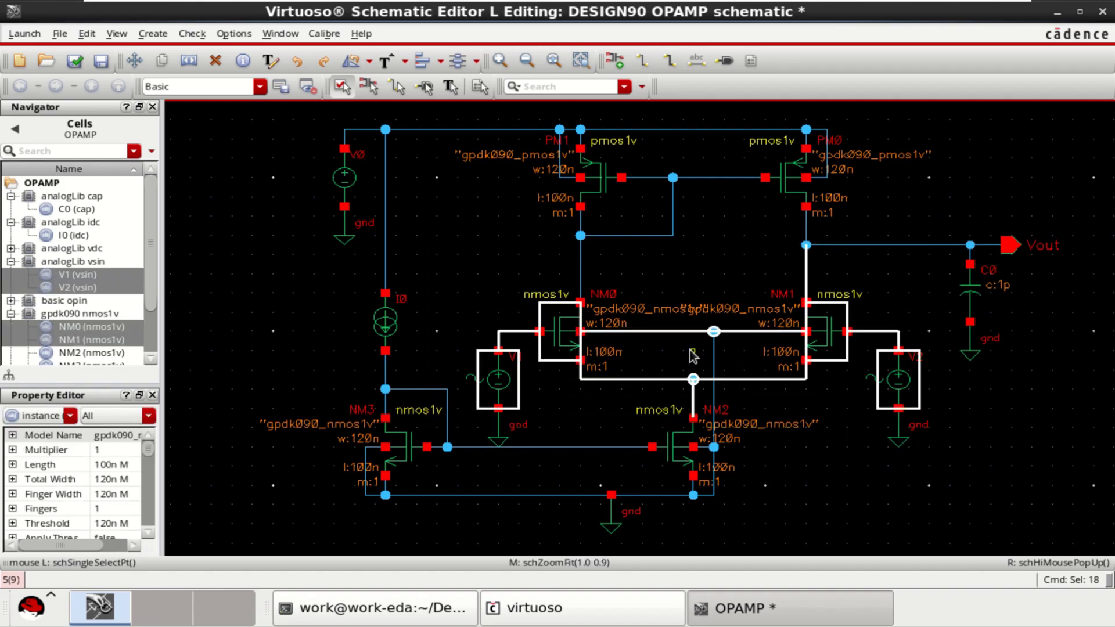
click(810, 449)
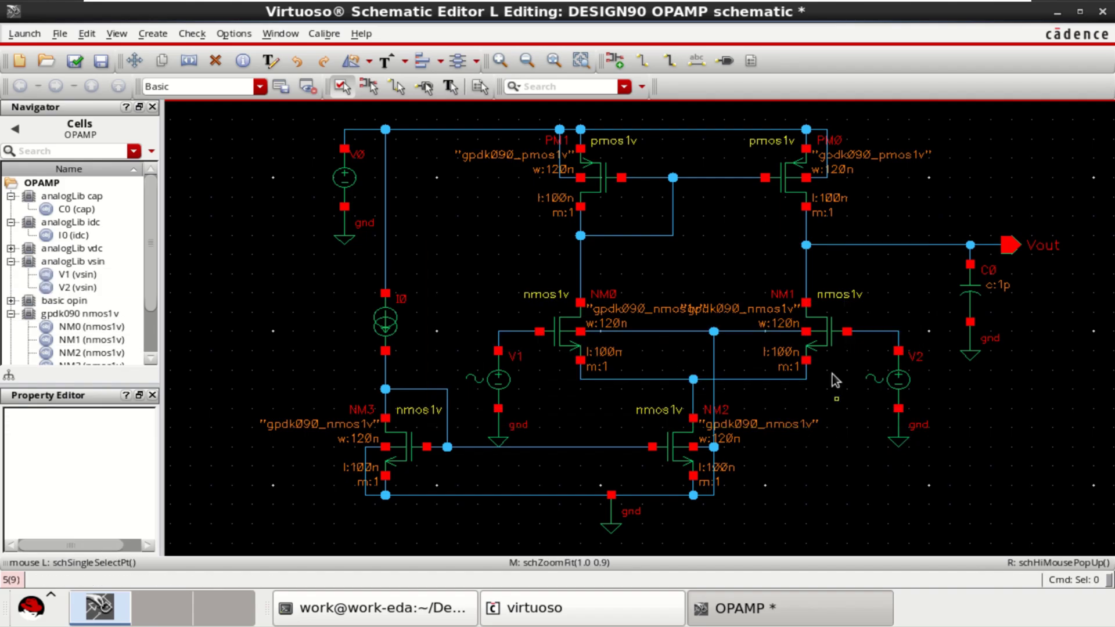
key(l)
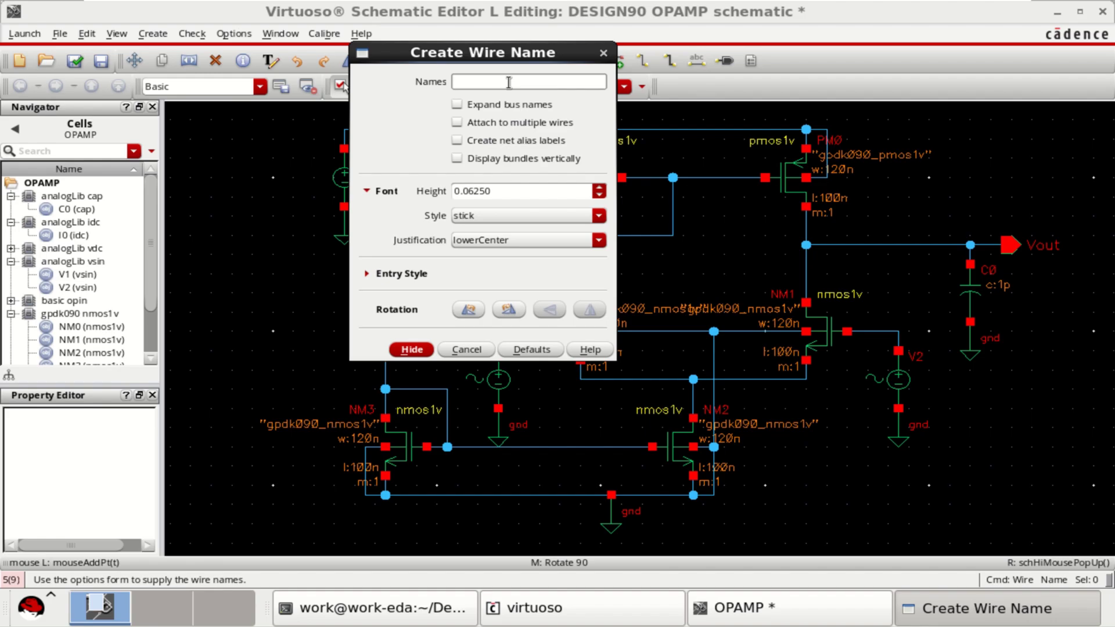
text(VN VP)
click(418, 349)
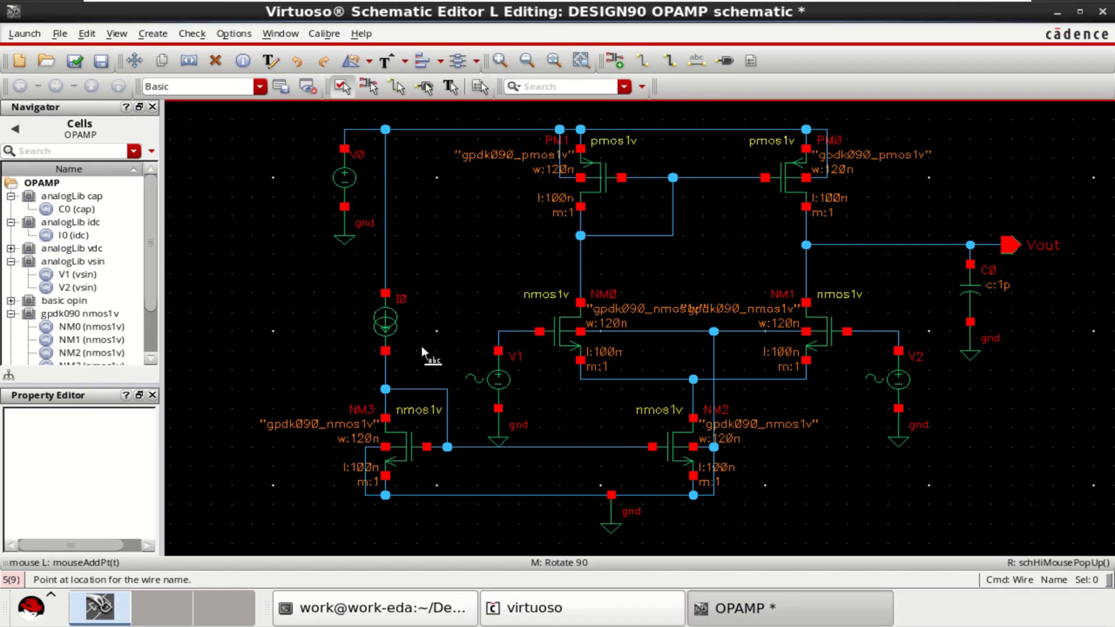
click(510, 332)
click(878, 330)
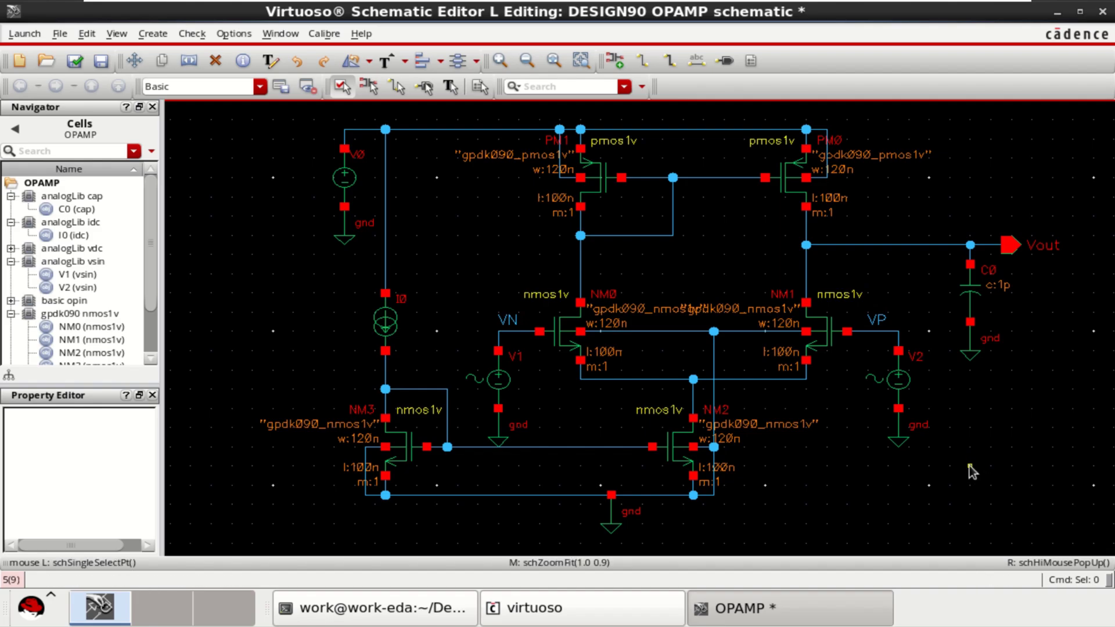
click(75, 61)
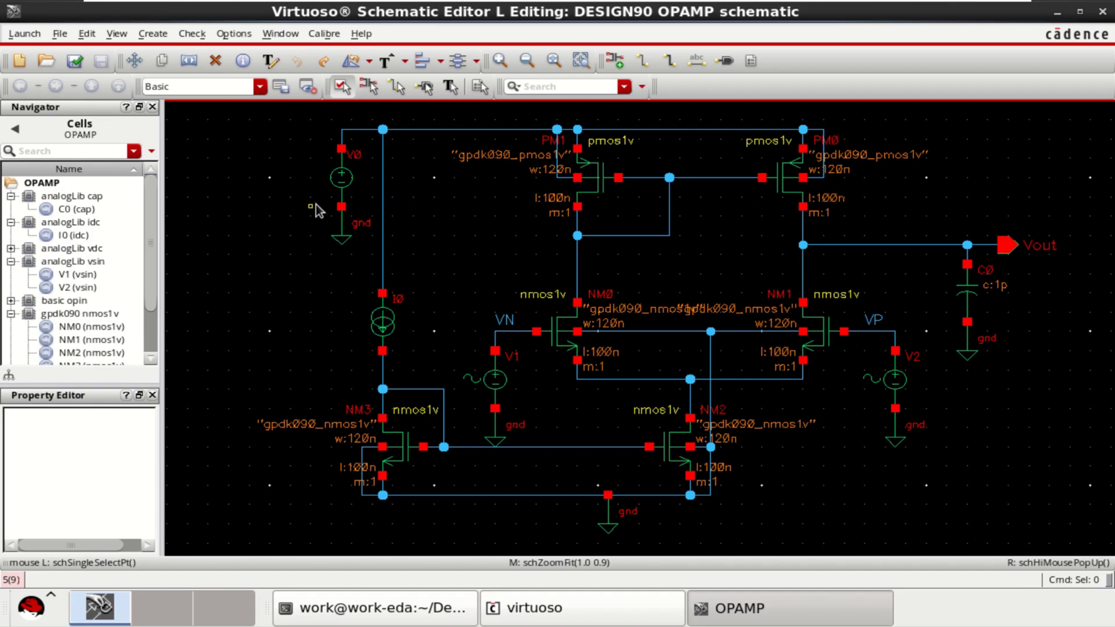
Stretch voltage source V0 and its ground slightly left, away from I0's vertical wire, and fit the schematic in view
drag(300, 120, 364, 263)
key(s)
click(341, 177)
click(321, 177)
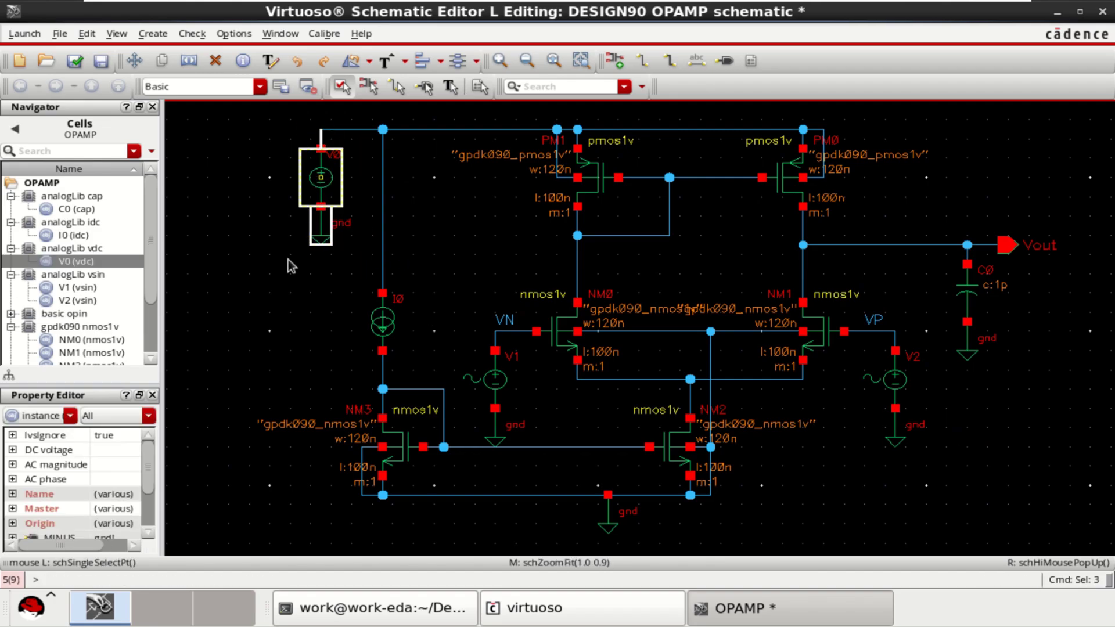
click(286, 297)
middle_click(287, 292)
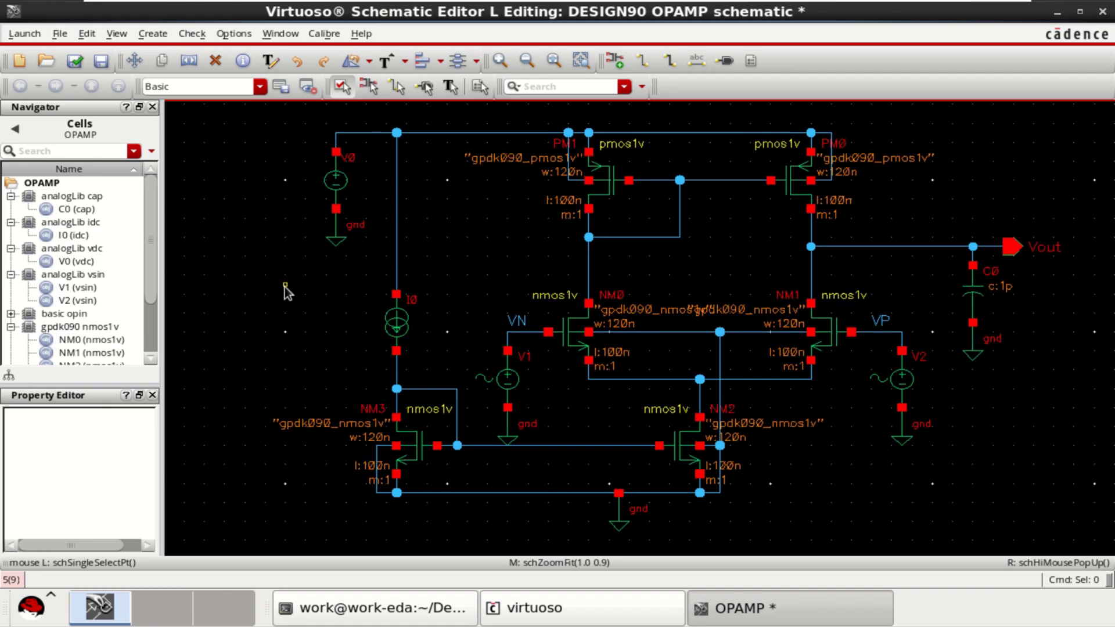
Set the DC voltage of source V0 to 1.8
click(343, 184)
middle_click(343, 183)
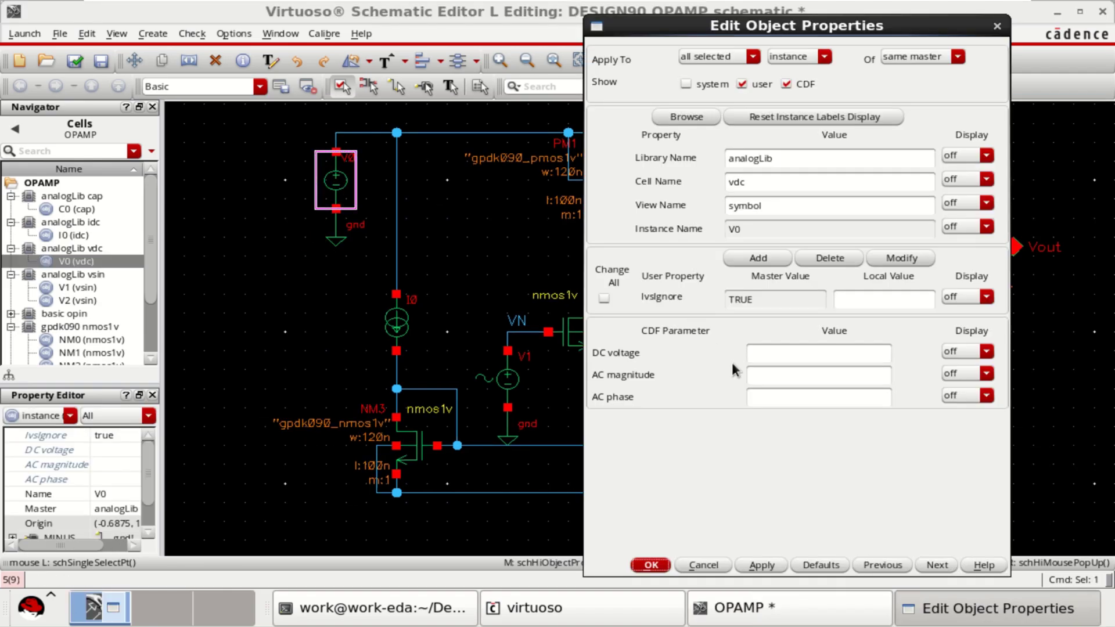
click(781, 351)
text(1.8)
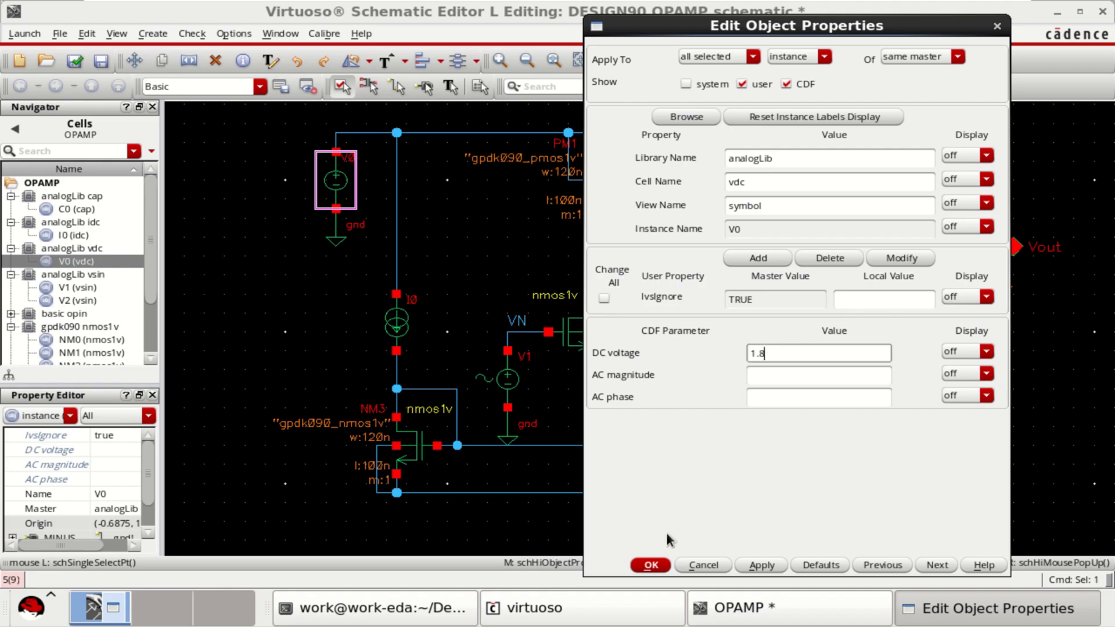
click(651, 565)
click(443, 262)
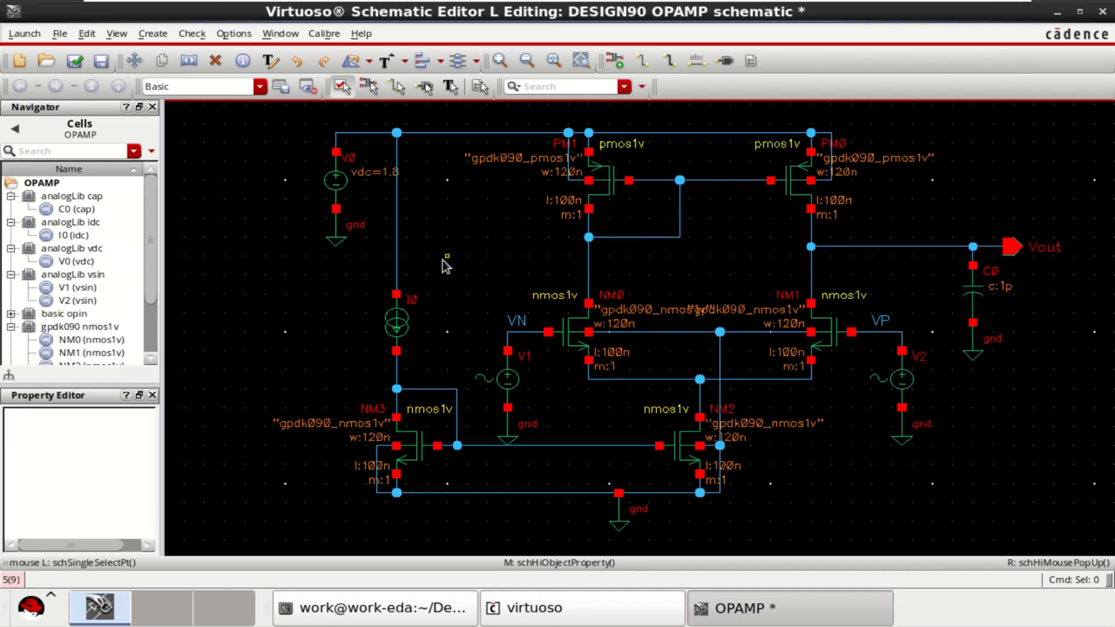
Set the DC current of current source I0 to 164u A
click(395, 336)
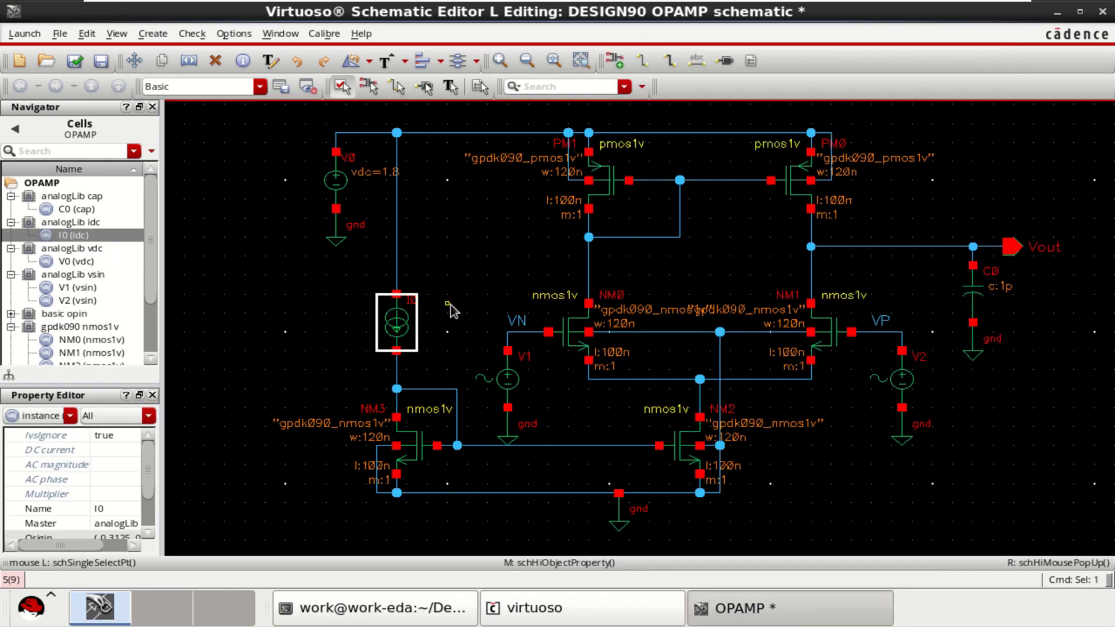
key(q)
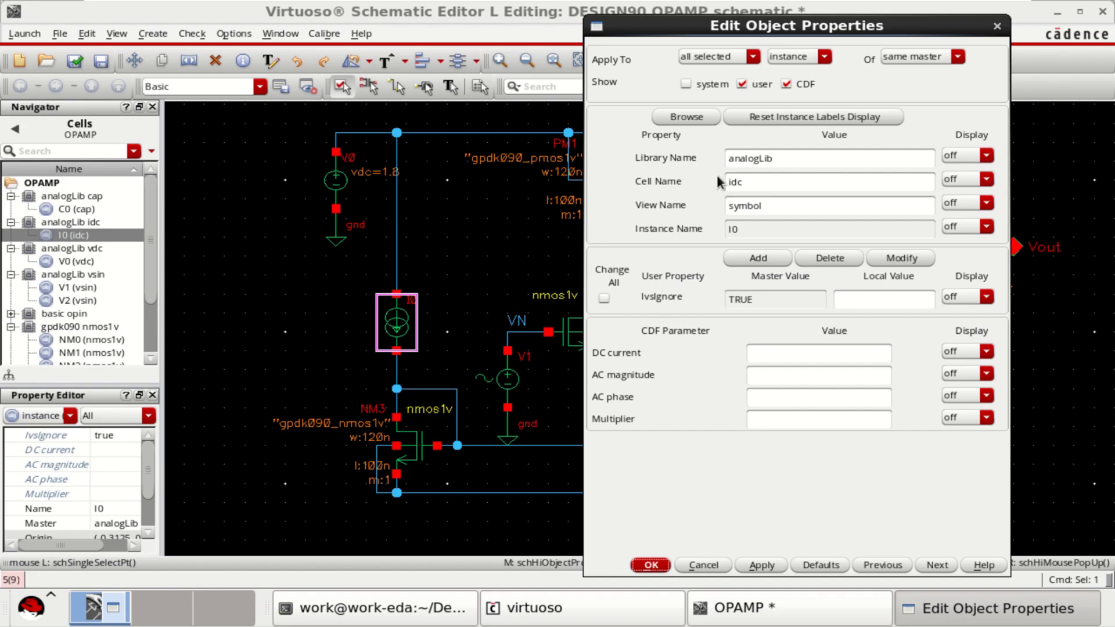
click(776, 353)
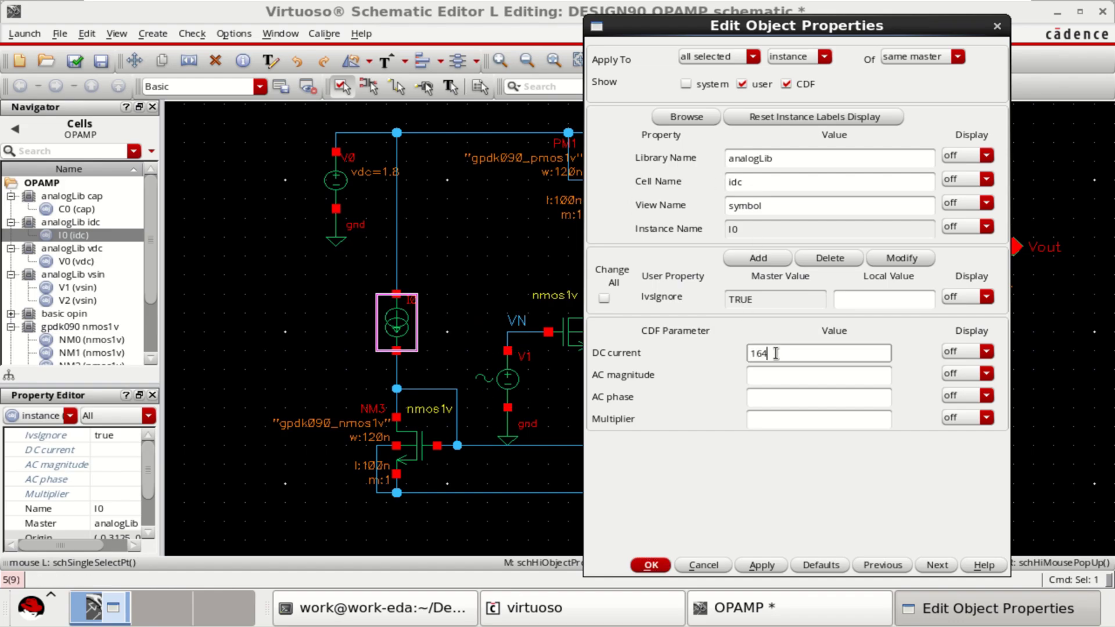
text(164u)
click(820, 377)
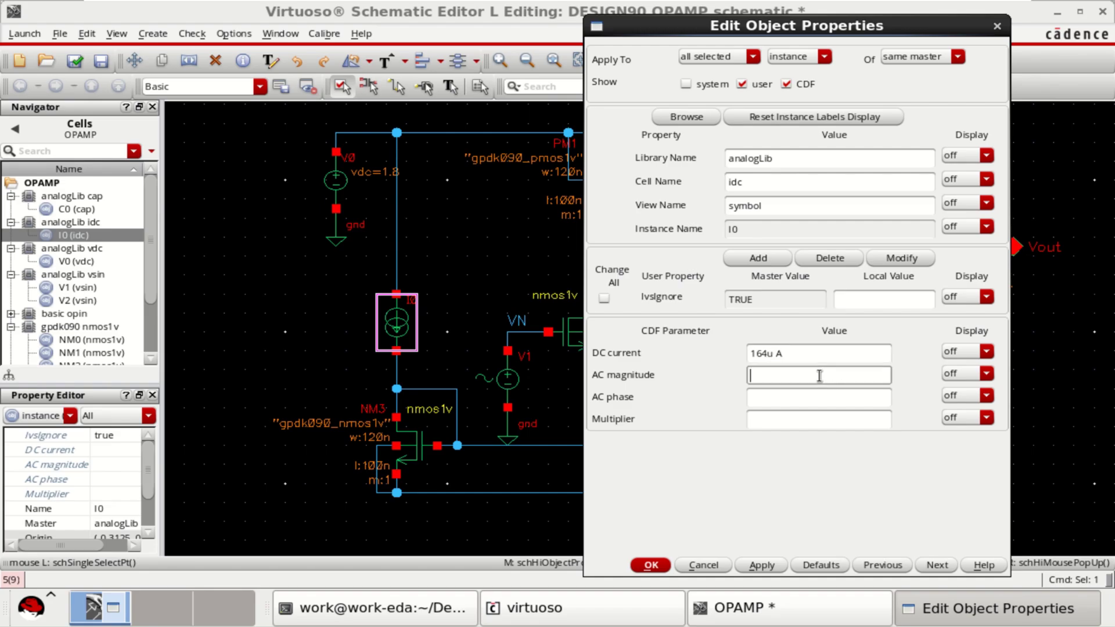
click(651, 566)
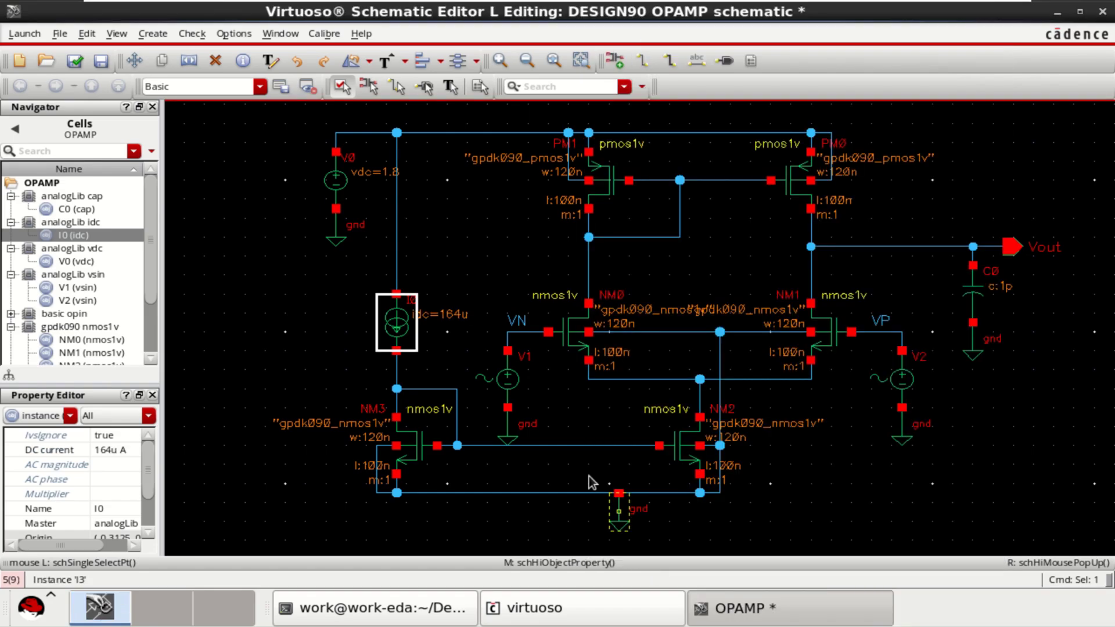
click(491, 262)
Highlight current source I0 and the mirror transistors NM3 and NM2 to examine the bias branch
click(398, 323)
click(423, 446)
shift+click(672, 446)
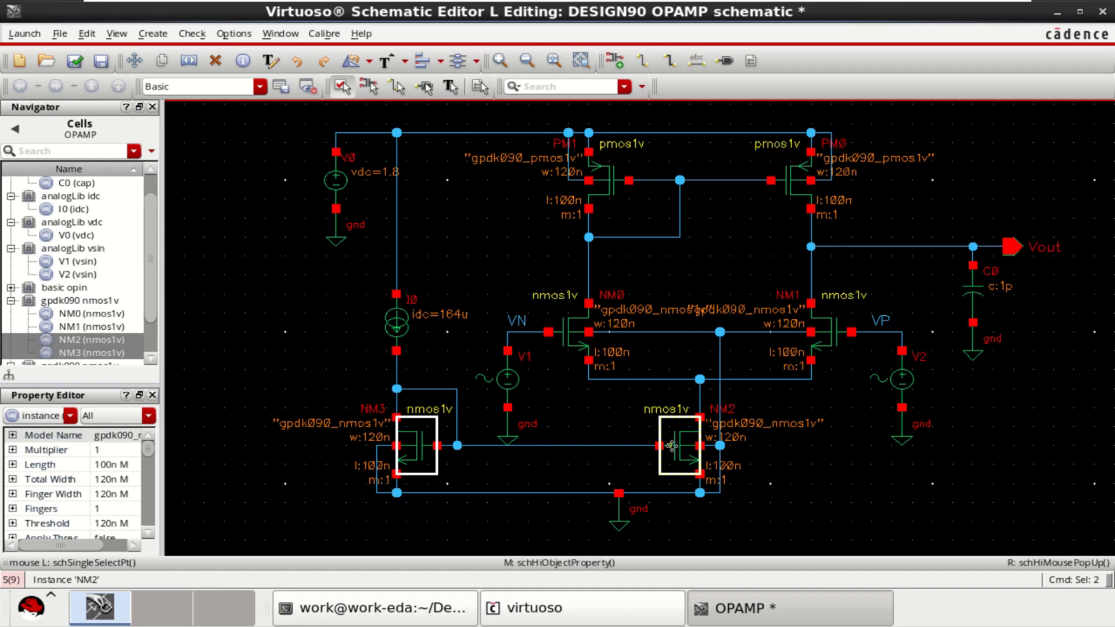
click(499, 514)
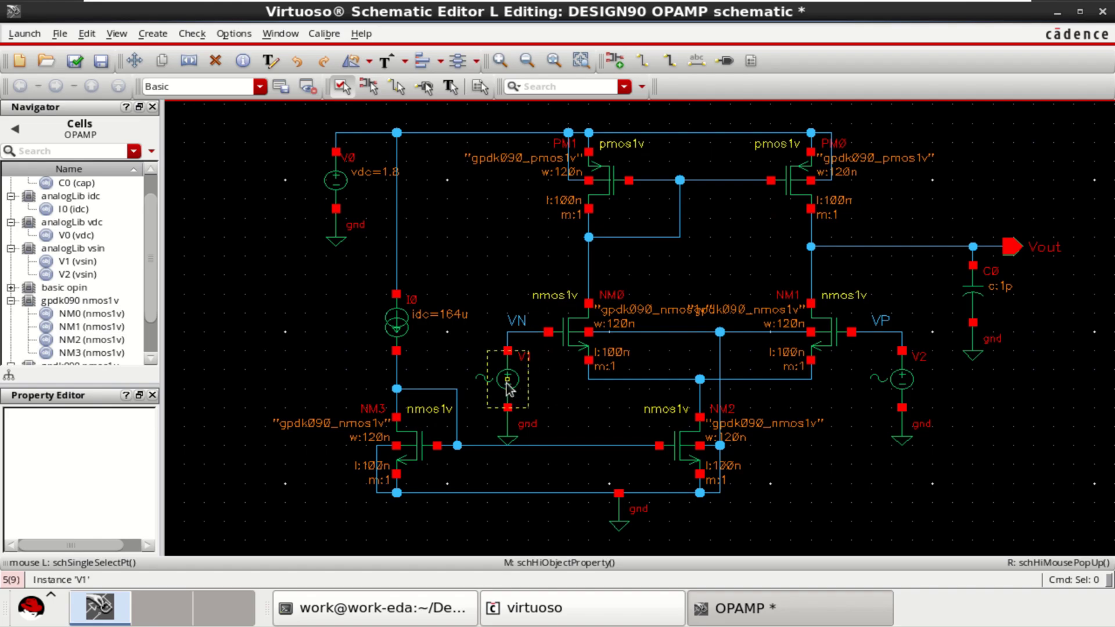
Set source V2's AC magnitude to 1m V and its offset voltage to 900.0m V
click(907, 377)
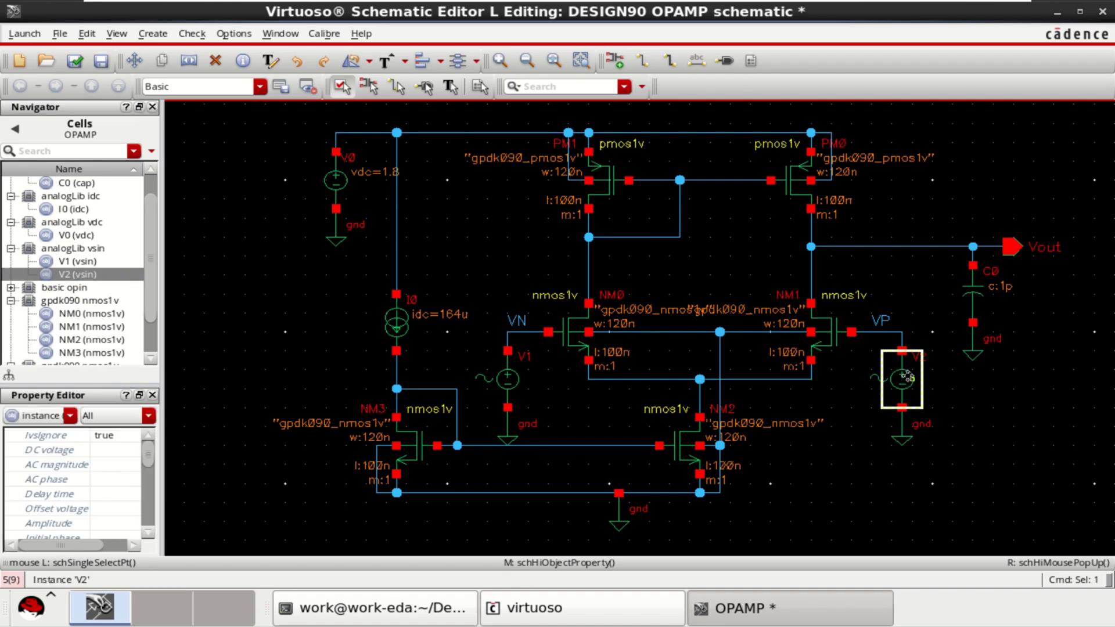
middle_click(908, 378)
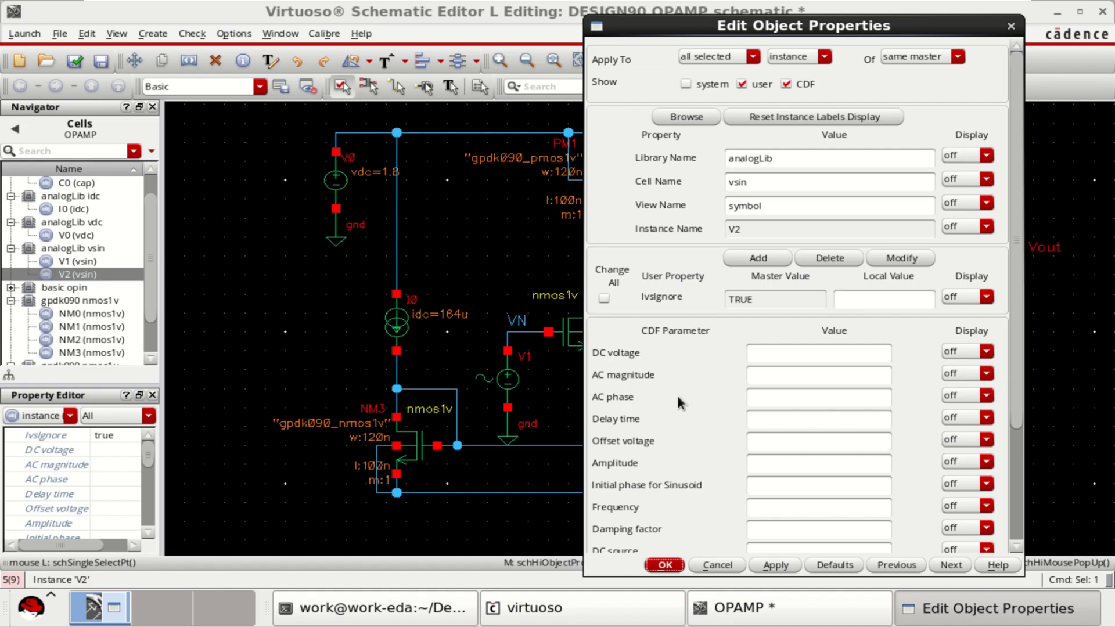
click(777, 376)
text(1m V)
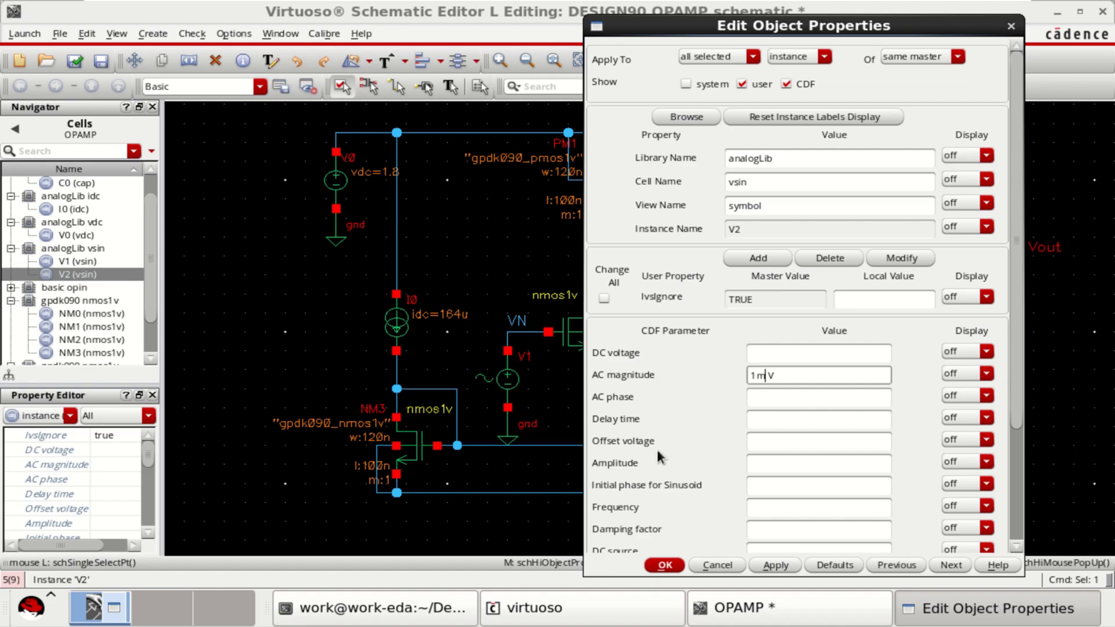
click(772, 440)
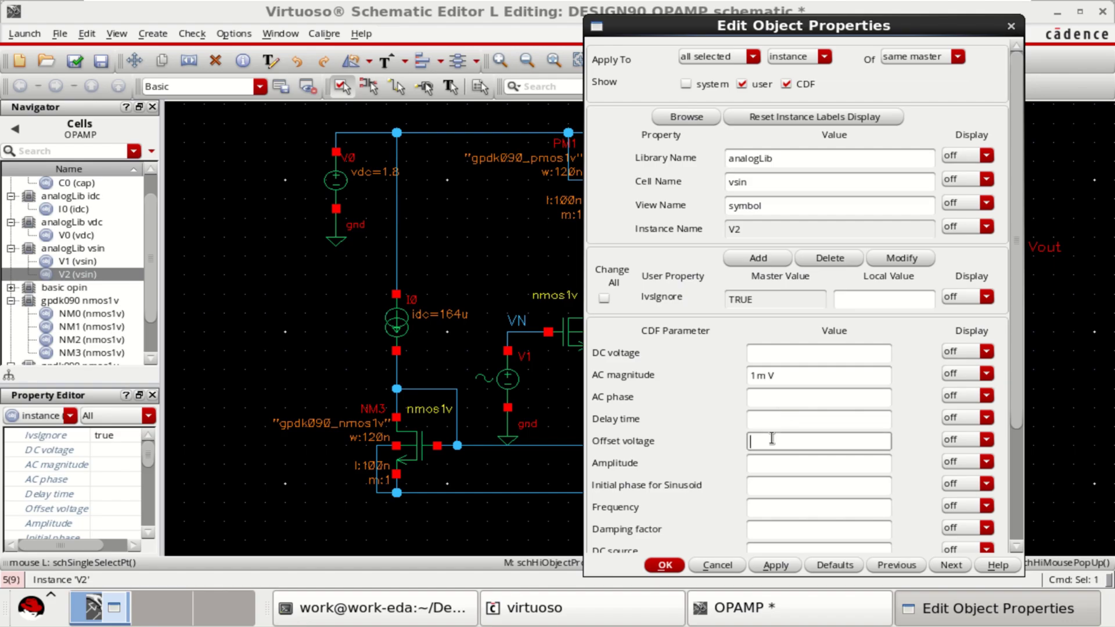
text(00.0m)
click(786, 485)
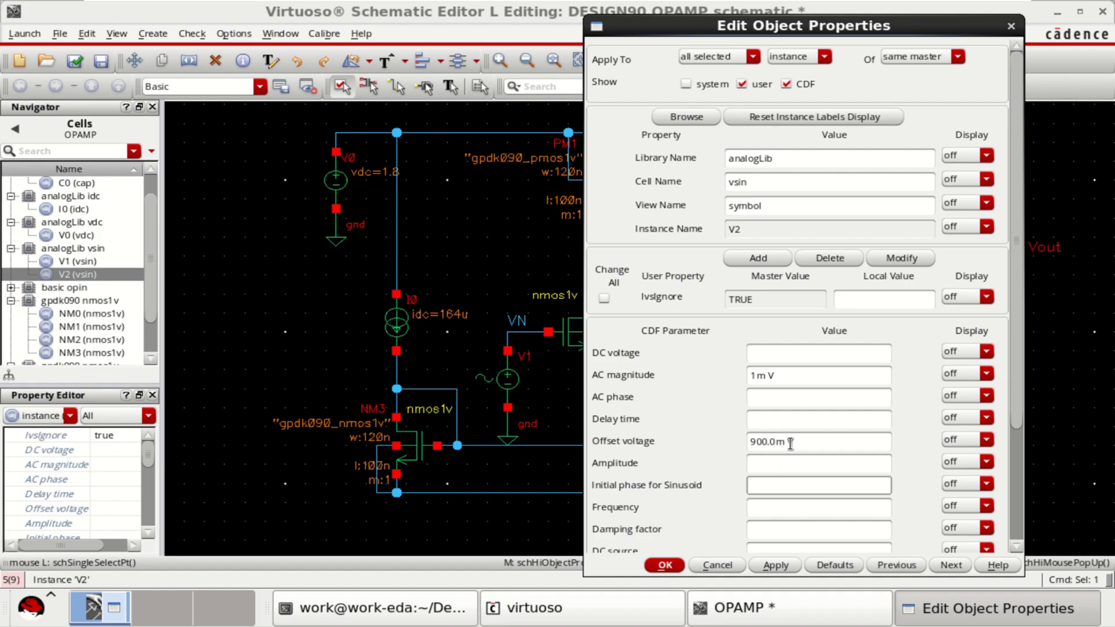
click(355, 174)
click(286, 208)
click(665, 566)
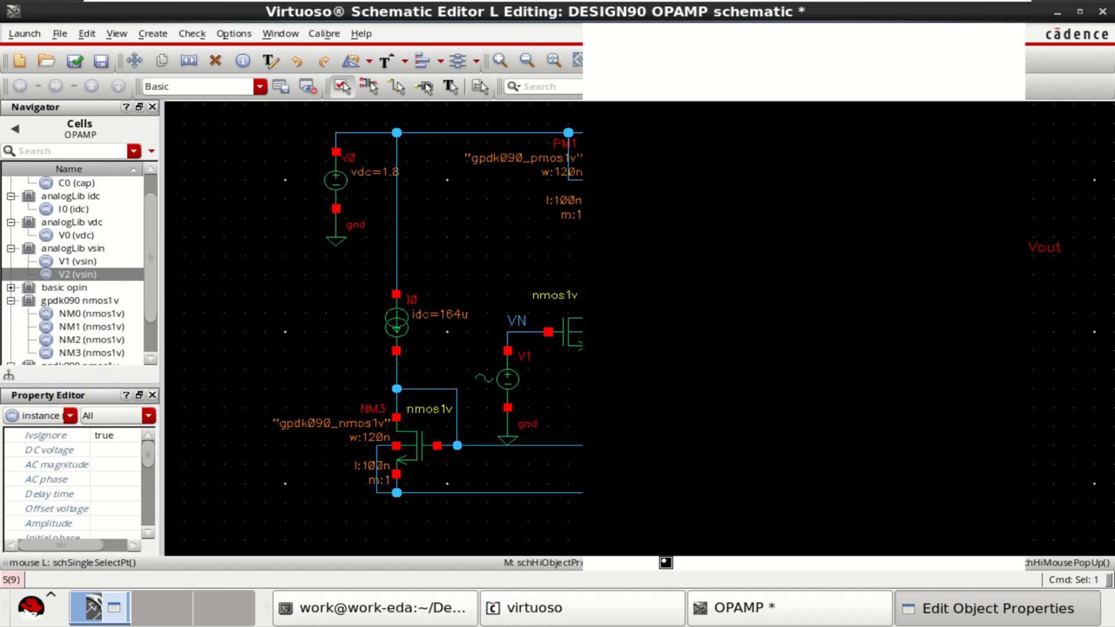
click(868, 504)
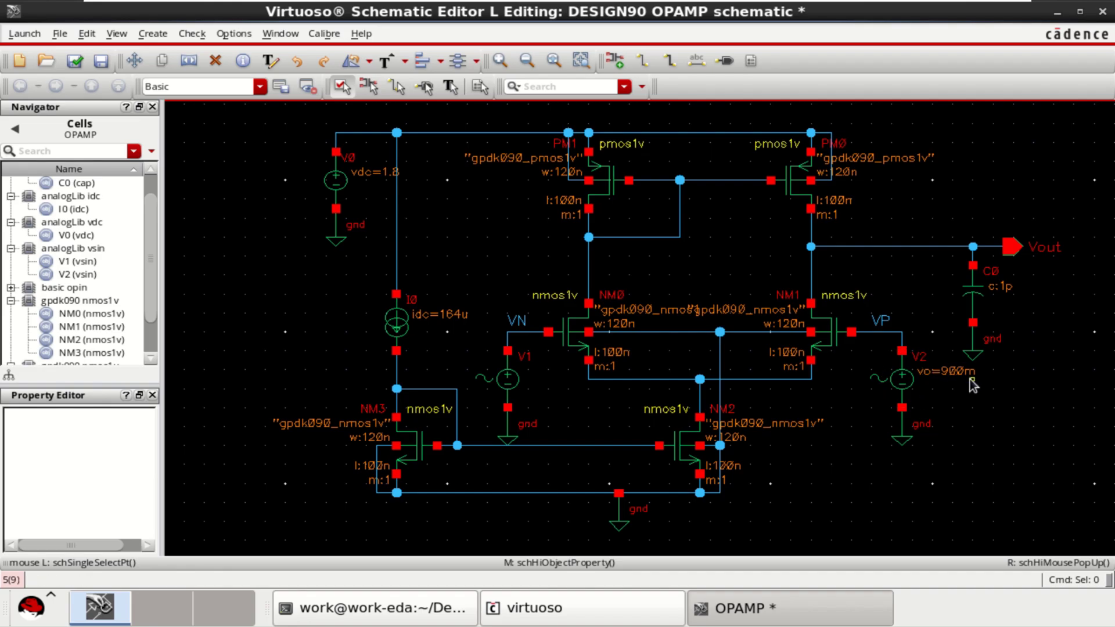
Set the offset voltage of sine source V1 to 0.9 V, leaving its AC magnitude empty
click(508, 380)
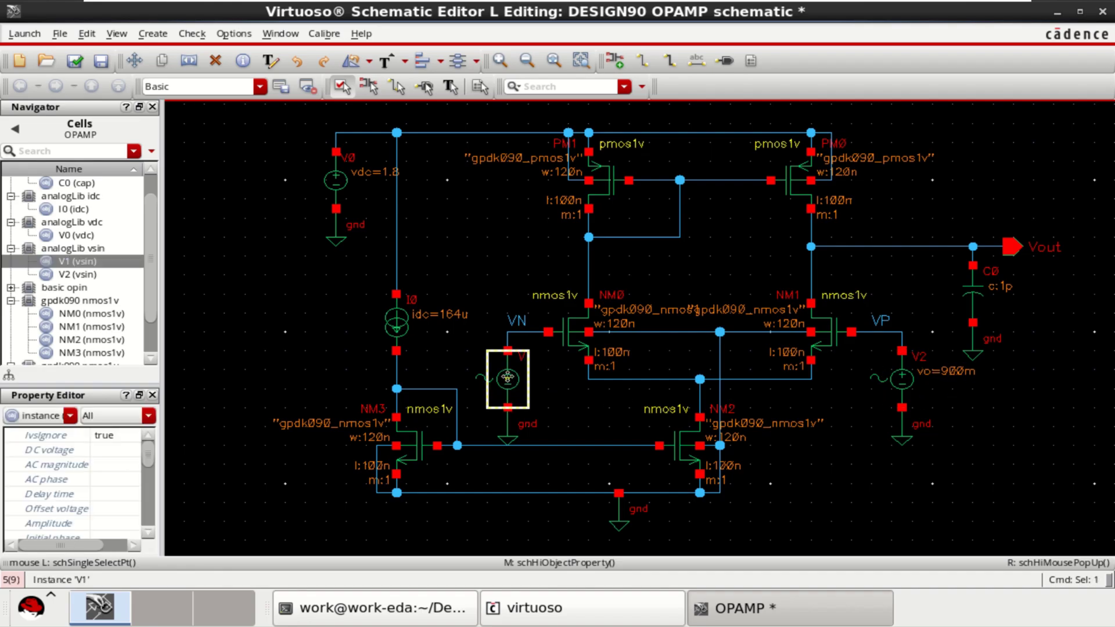
key(q)
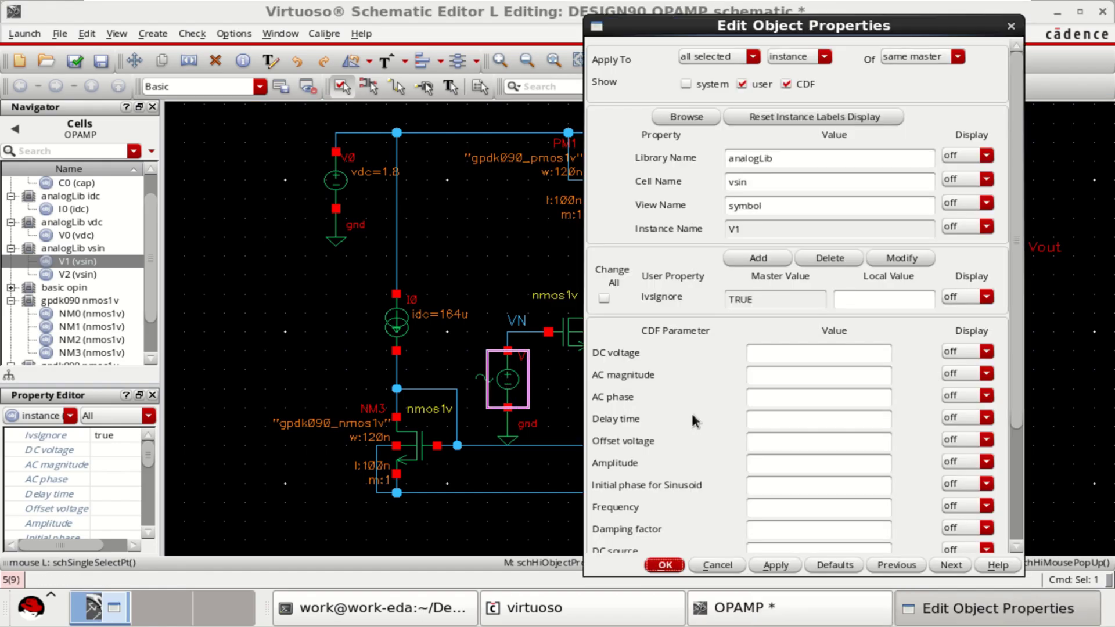
click(767, 440)
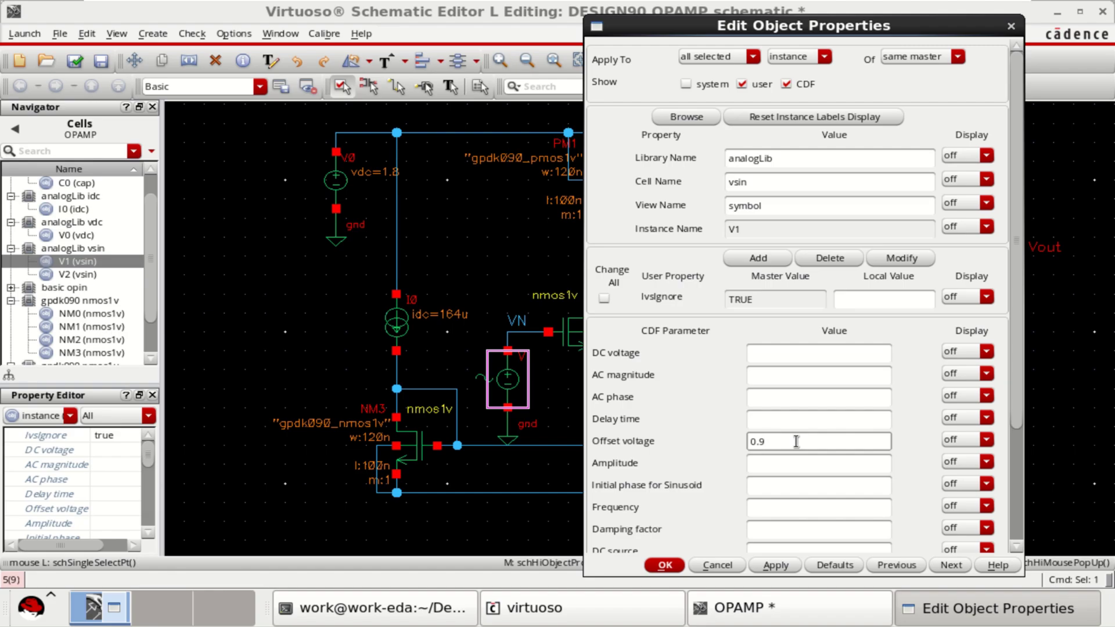
click(775, 469)
triple_click(755, 441)
click(666, 566)
click(855, 483)
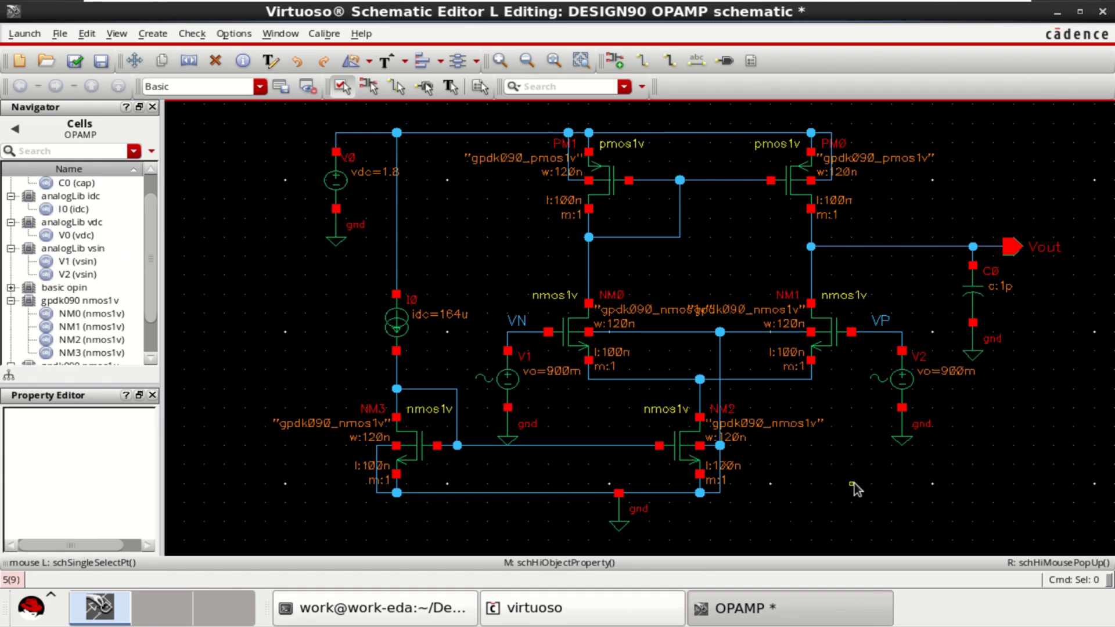
Review the AC magnitude and offset voltage settings of sine sources V2 and V1 in their object properties
click(903, 379)
key(q)
drag(782, 376, 748, 377)
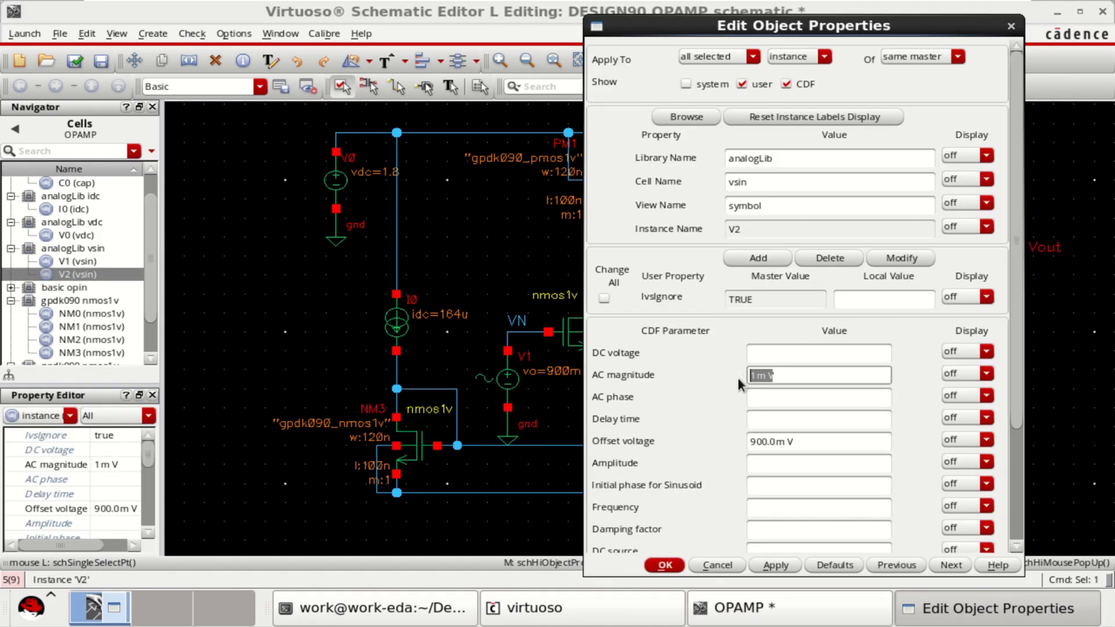
click(666, 566)
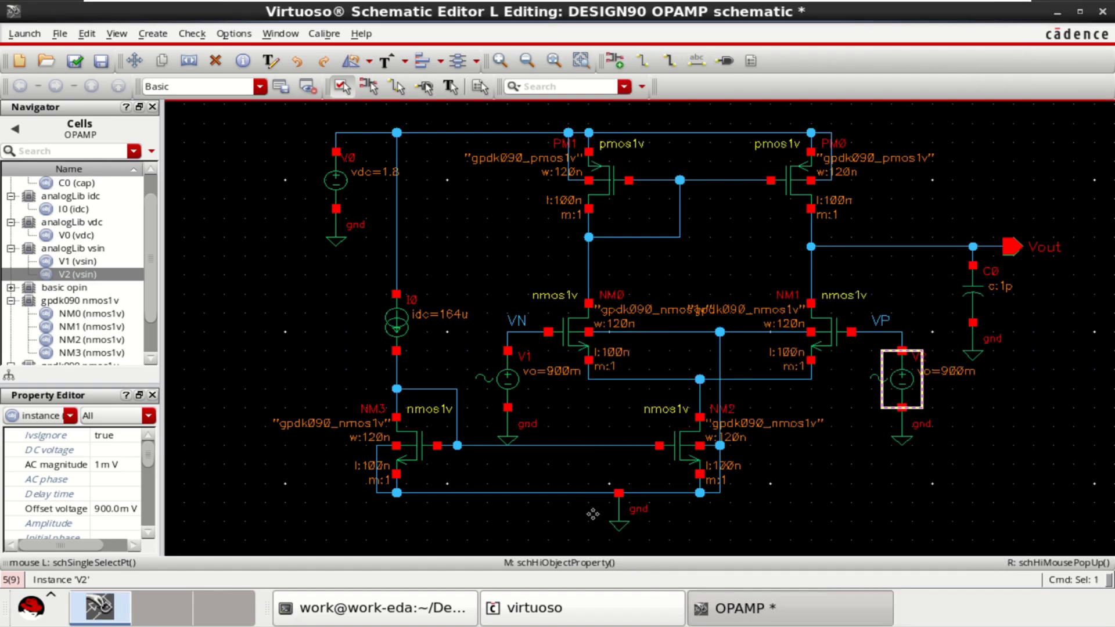
click(508, 384)
key(q)
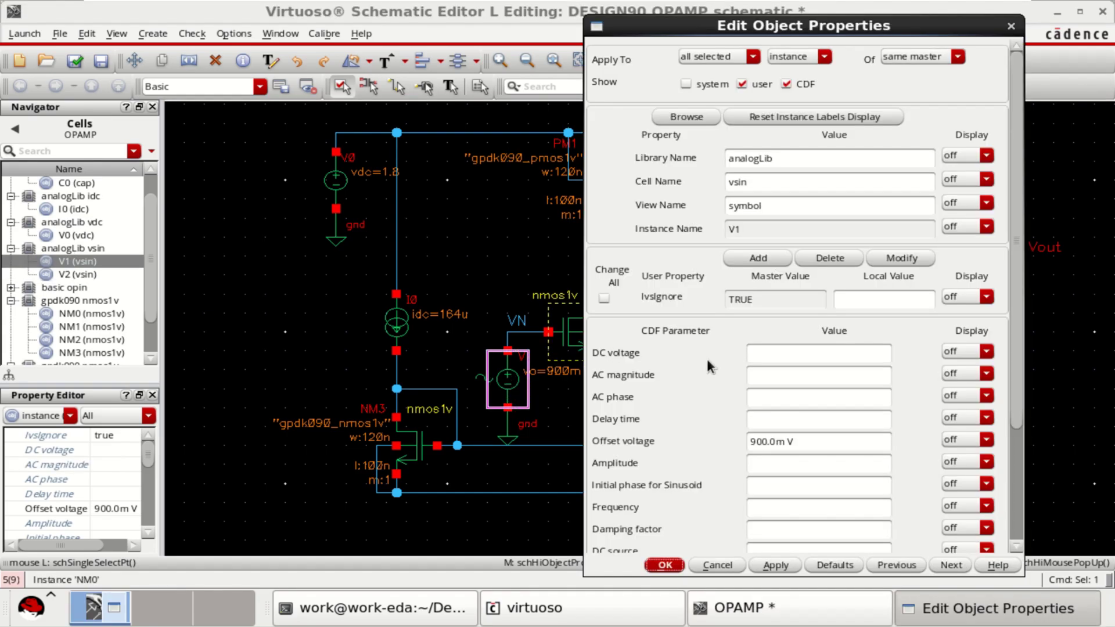
click(764, 382)
click(669, 562)
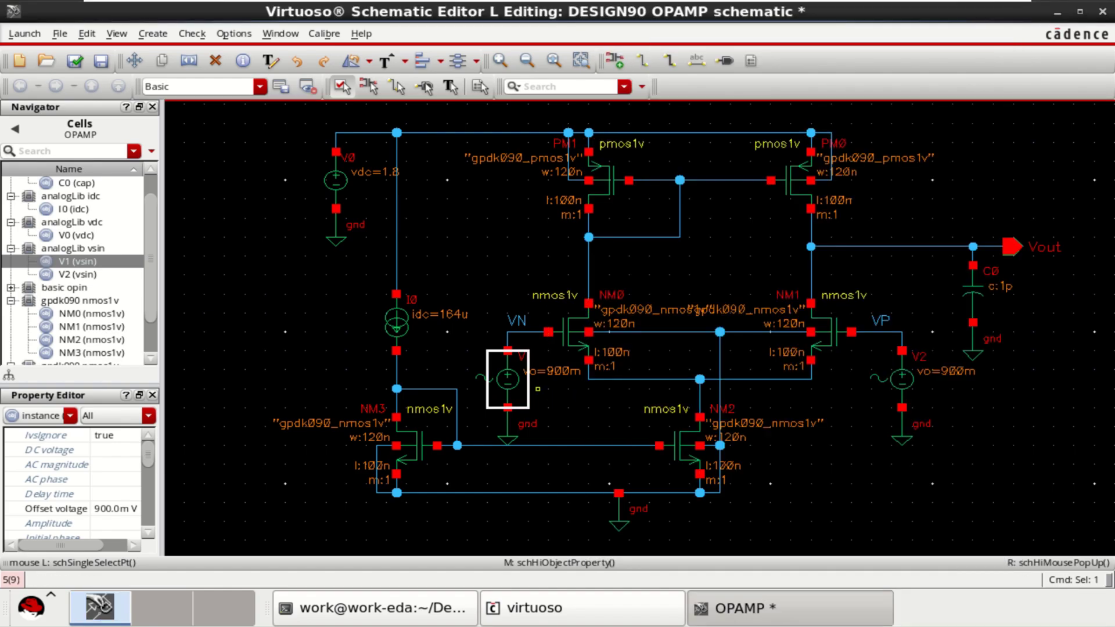
click(852, 451)
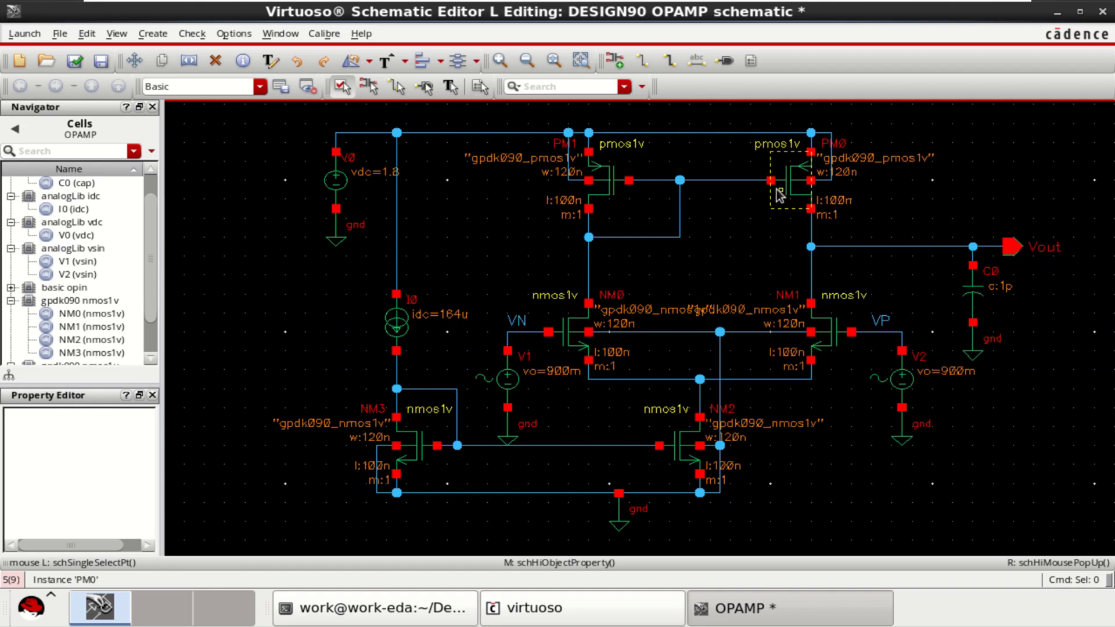
Select the PMOS load transistors PM1 and PM0 together and set their length to 400n M
click(617, 190)
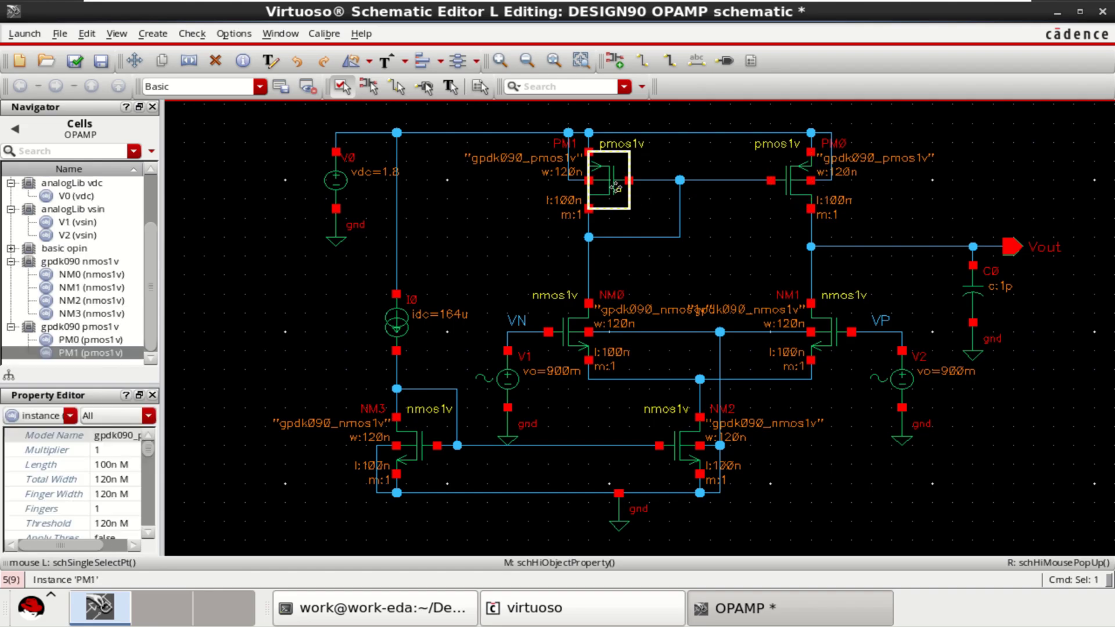
shift+click(791, 182)
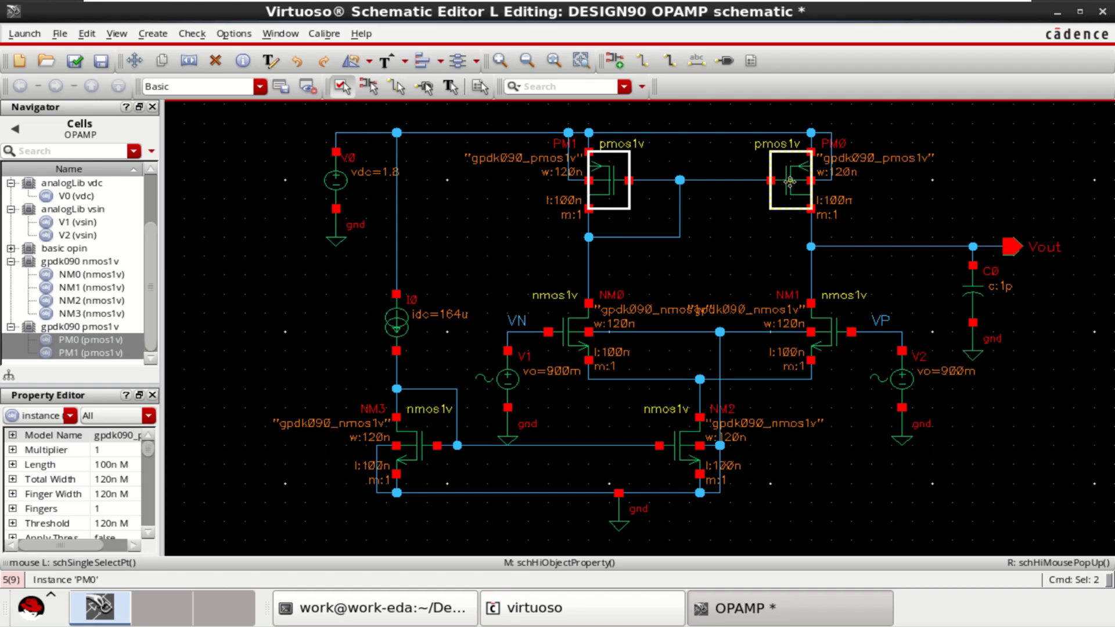
key(q)
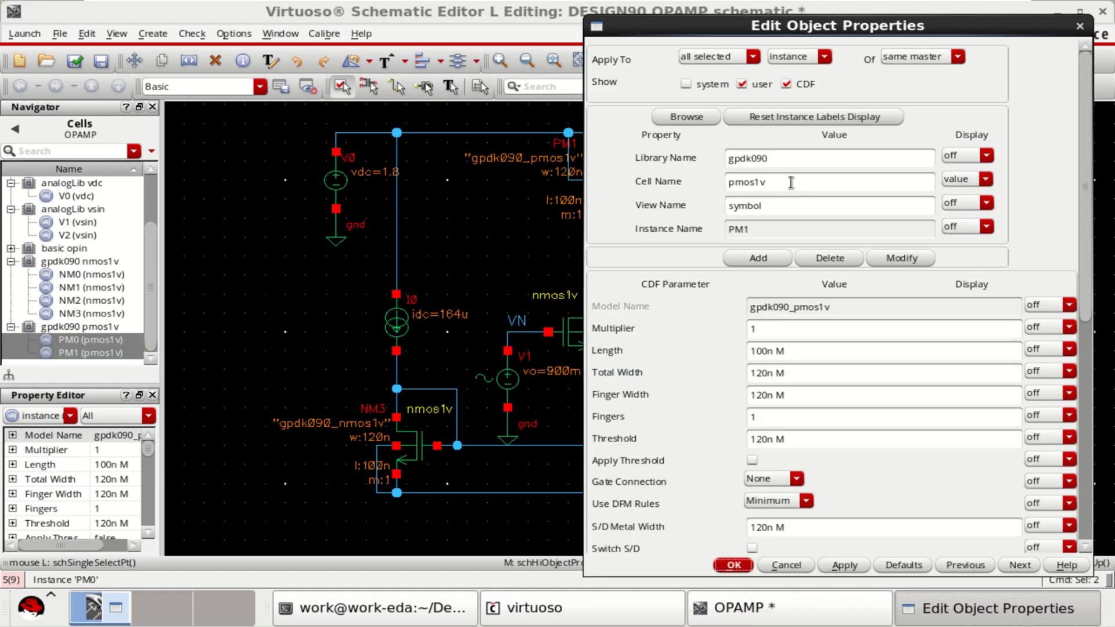
click(756, 351)
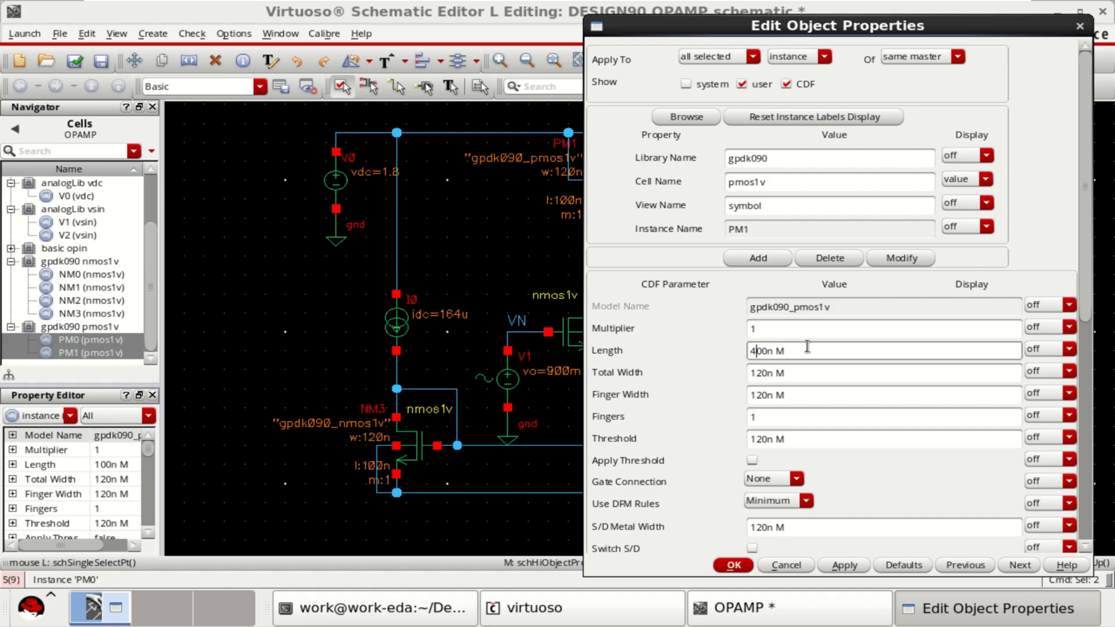
Set the total width and finger width of PM1 and PM0 to 2u M, applied to all selected instances
click(784, 374)
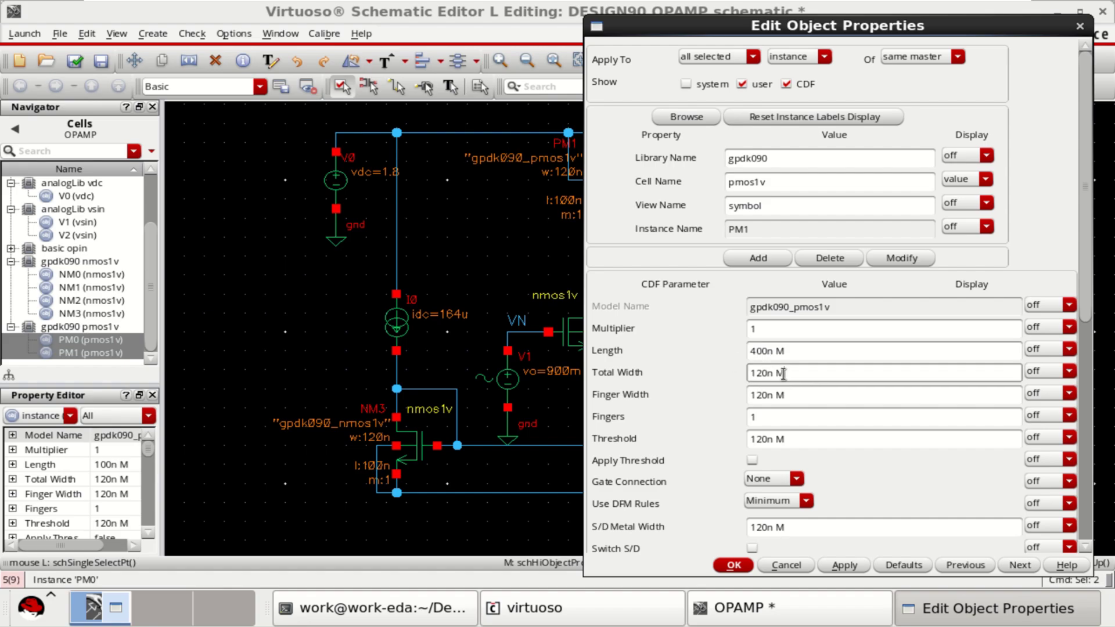
double_click(754, 375)
text(2u)
triple_click(831, 398)
text(2u M)
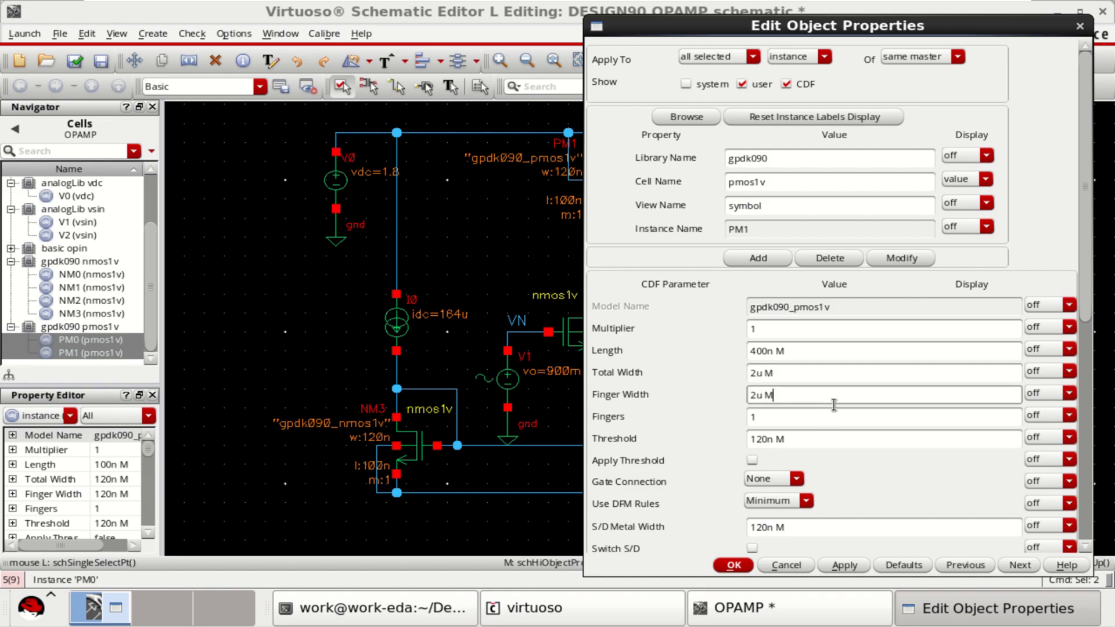
click(719, 53)
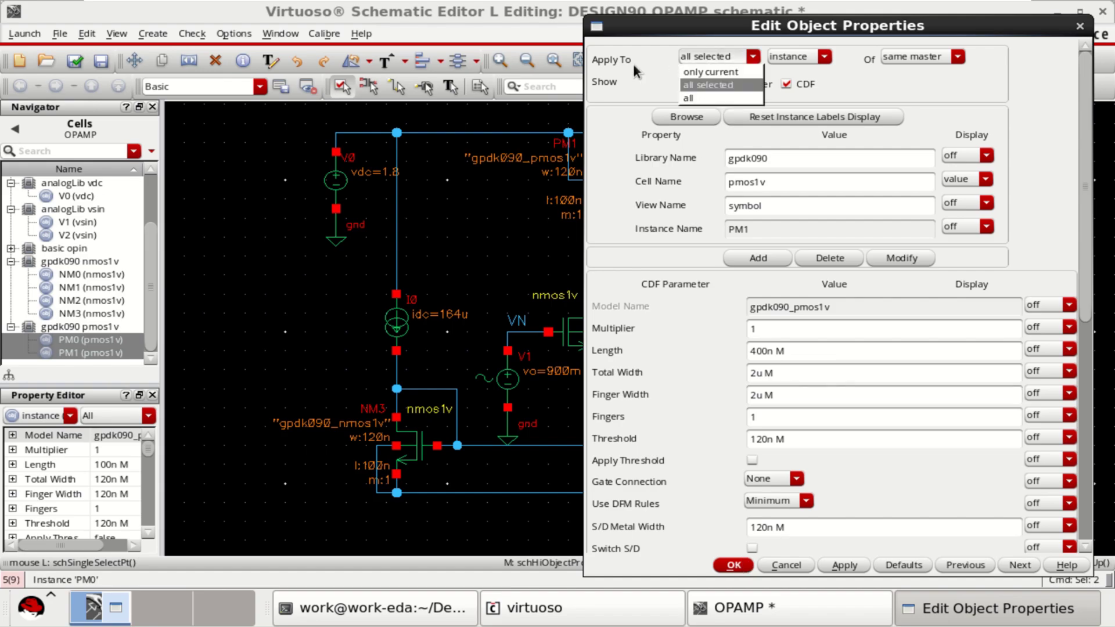
click(723, 86)
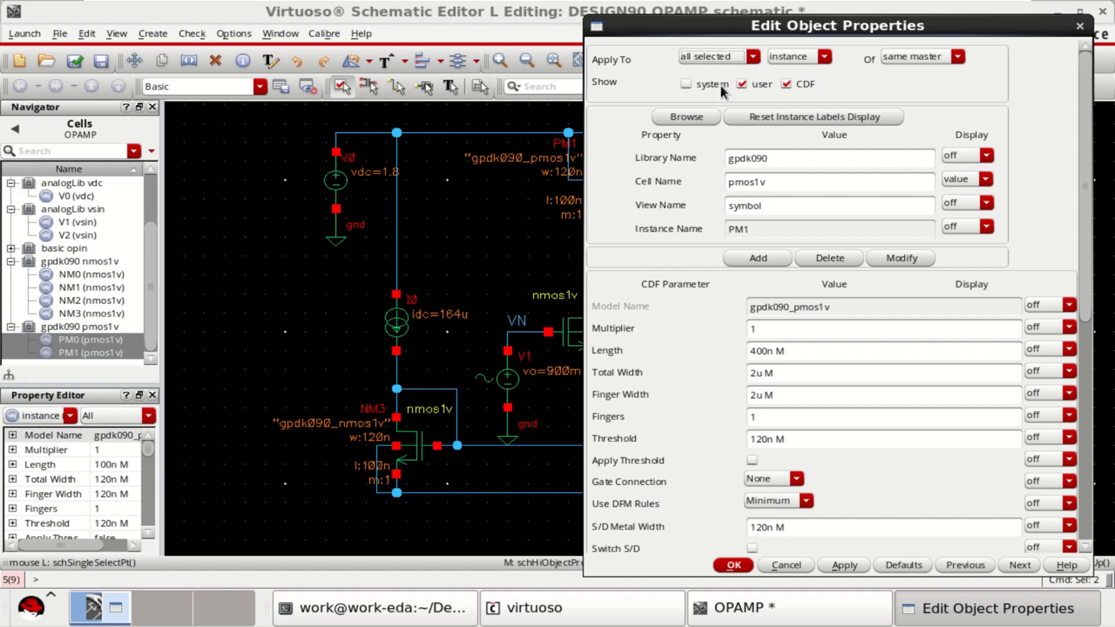
click(733, 565)
click(504, 246)
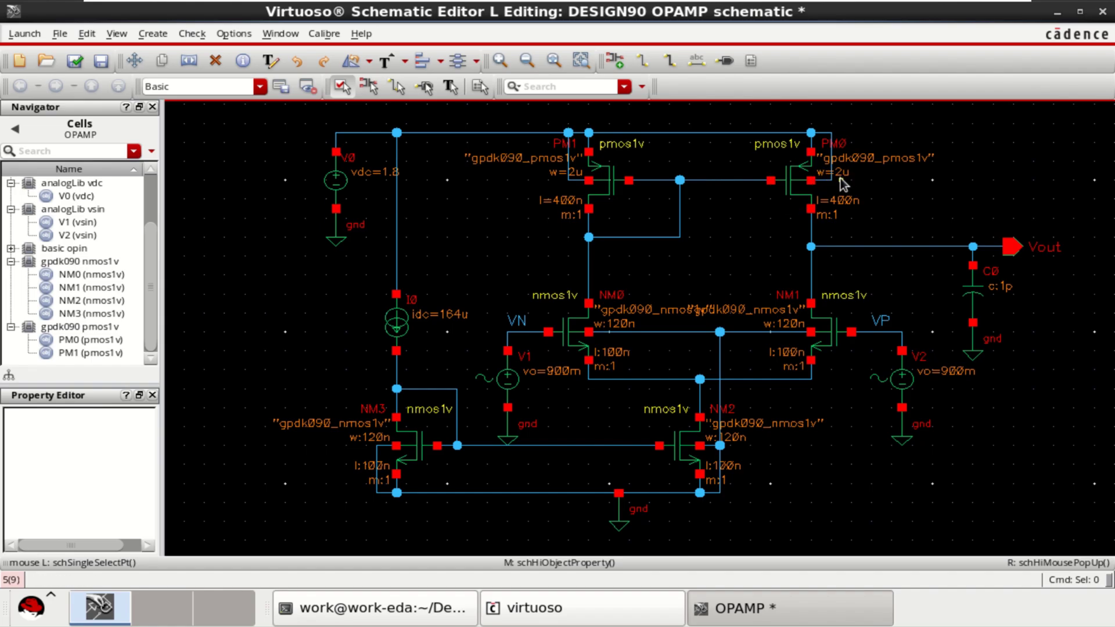
drag(529, 117, 852, 246)
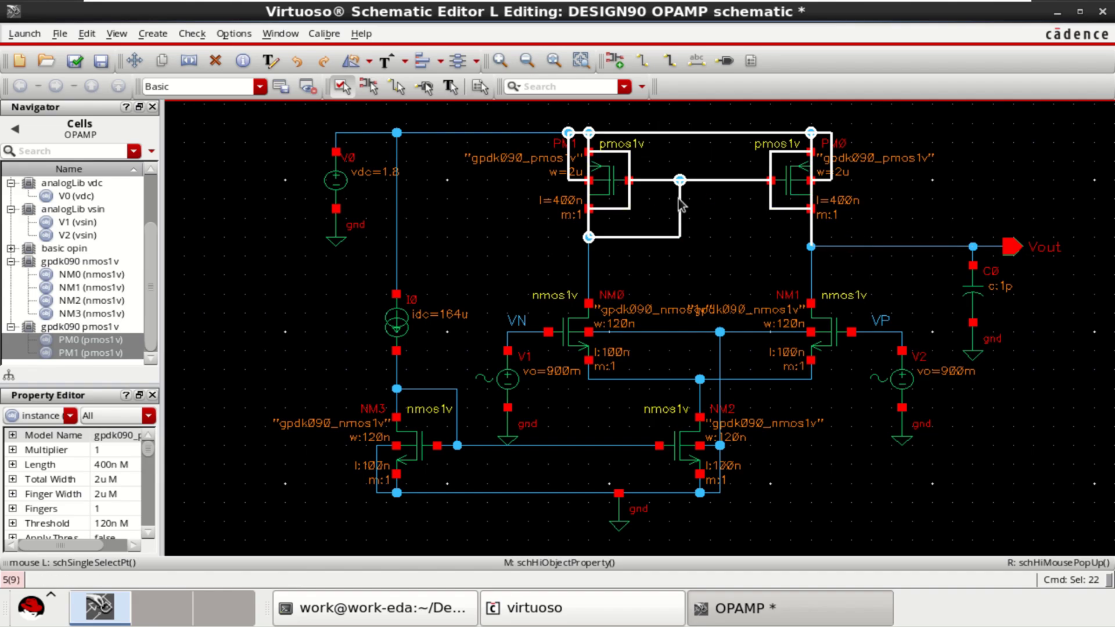
click(871, 192)
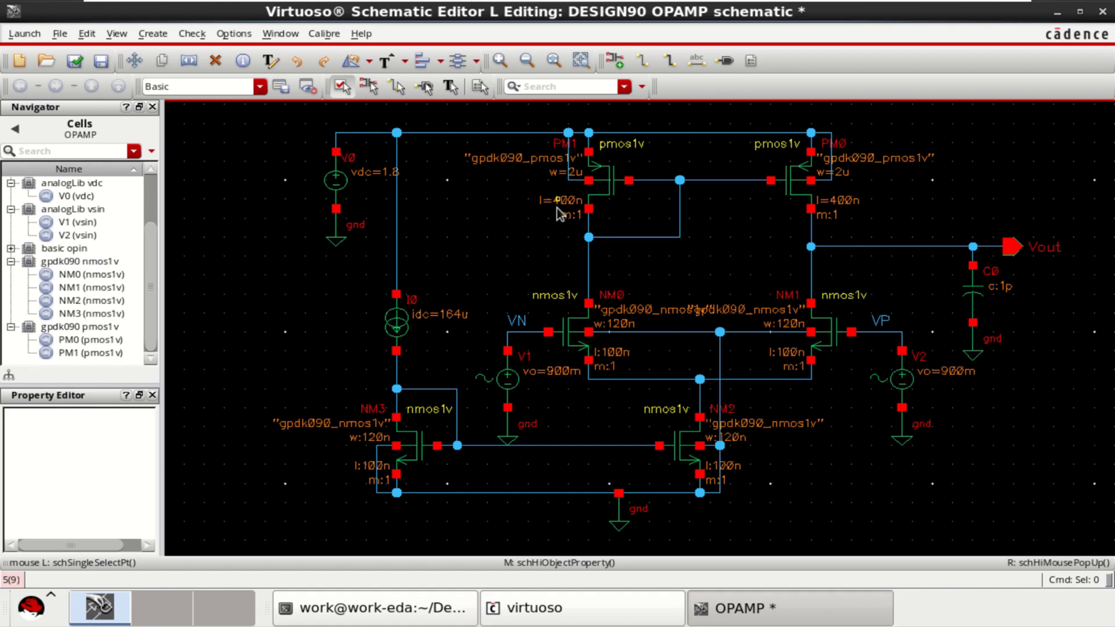
Select the four NMOS transistors NM0, NM1, NM2 and NM3 together and set their length to 400n M
click(569, 339)
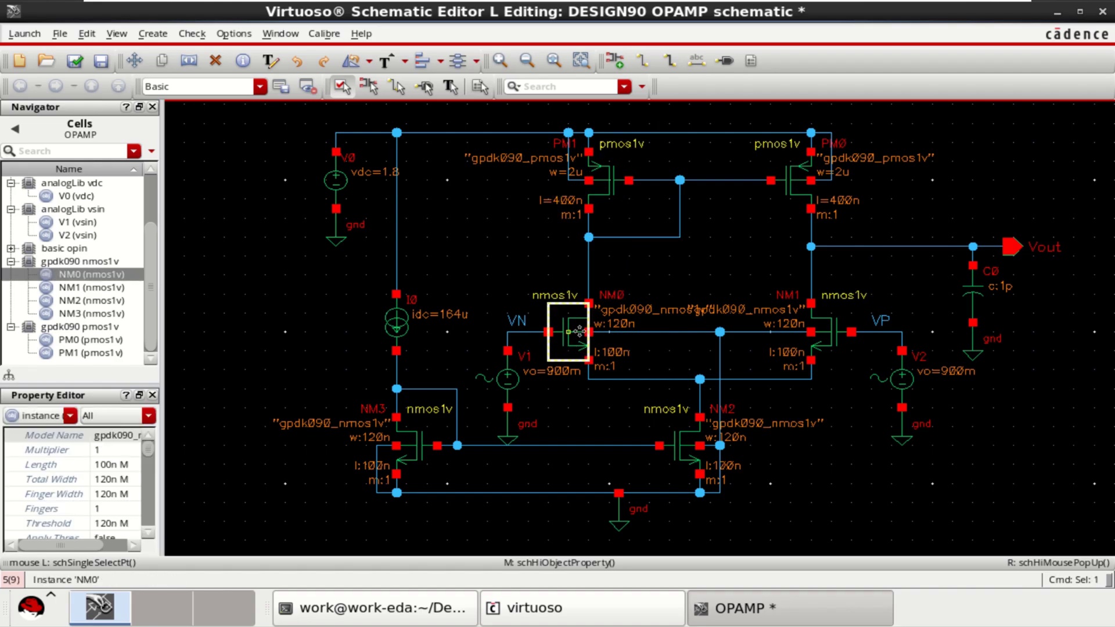
shift+click(831, 328)
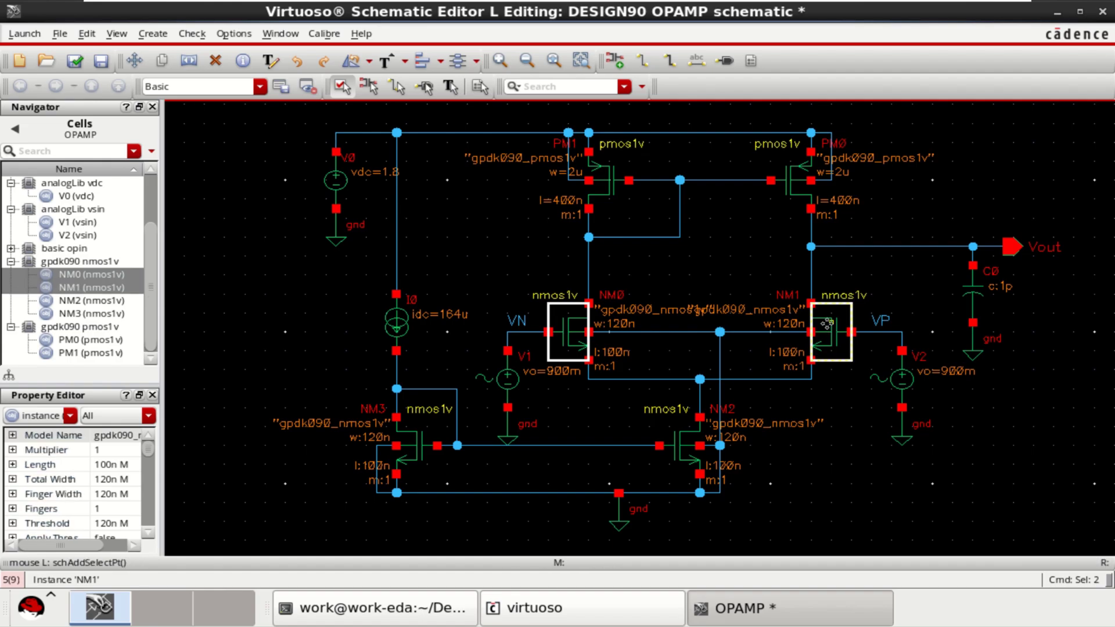
shift+click(684, 447)
shift+click(418, 456)
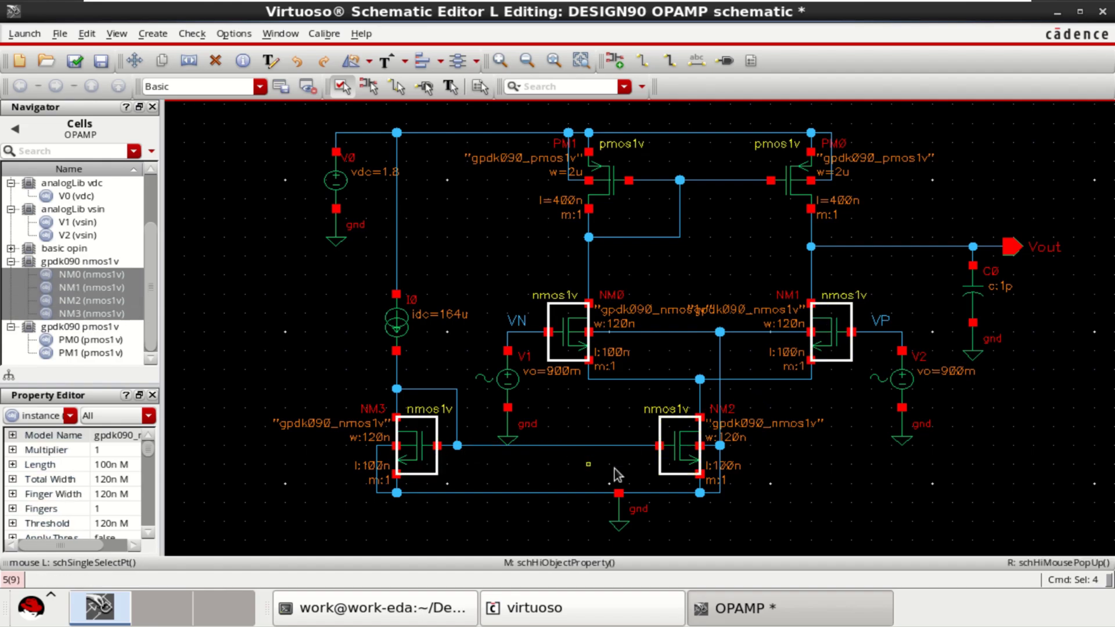
key(q)
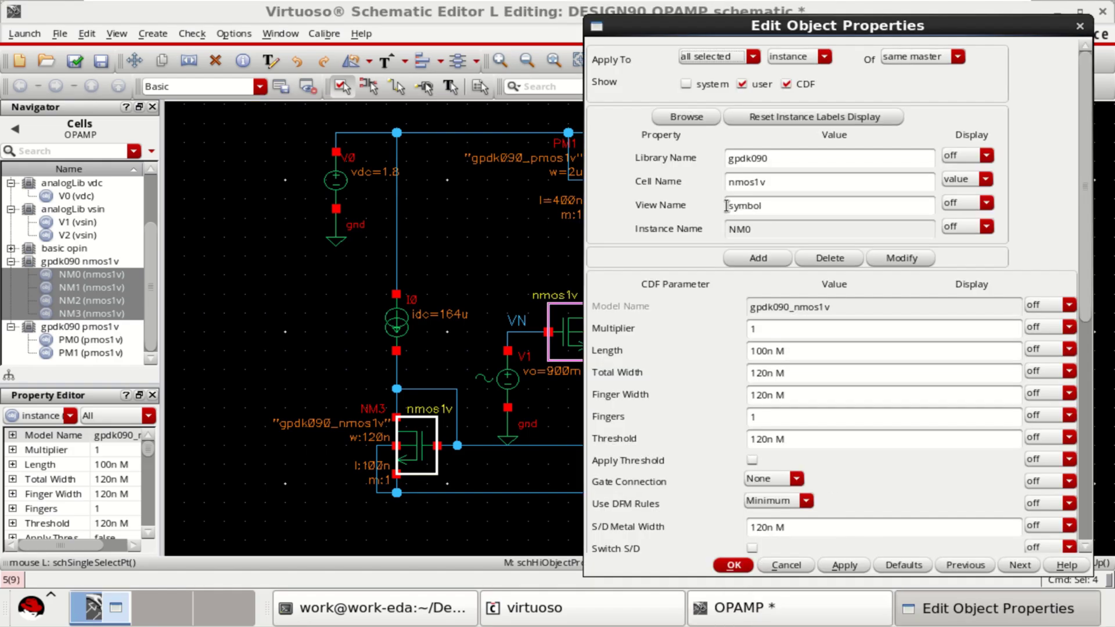
click(749, 351)
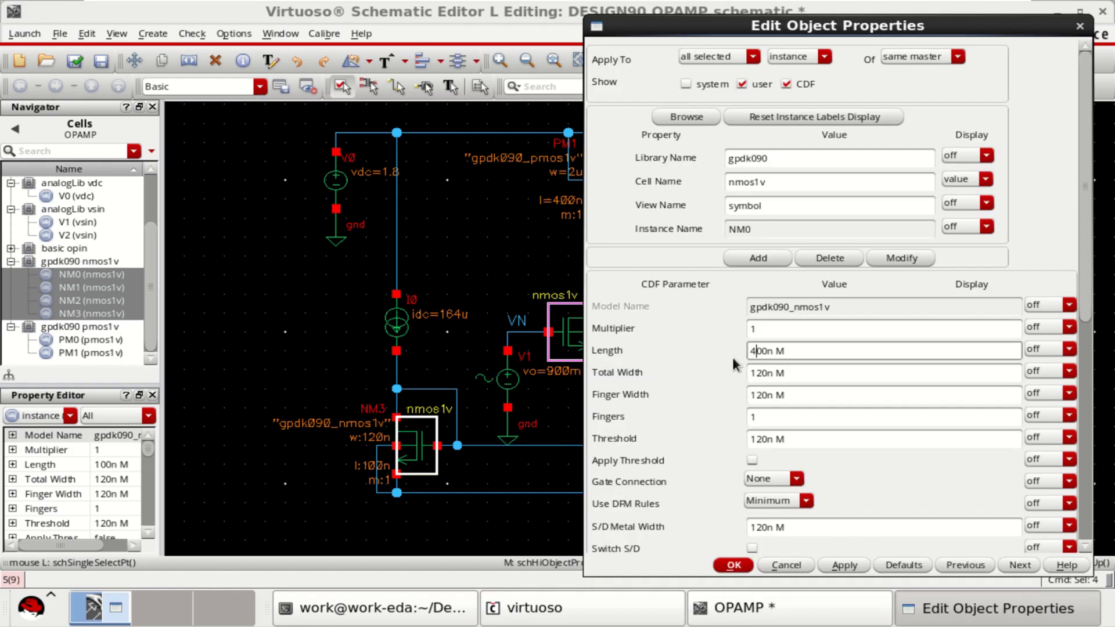
text(4)
Set the total width and finger width of the four NMOS transistors to 2u M, applied to all selected instances
click(761, 375)
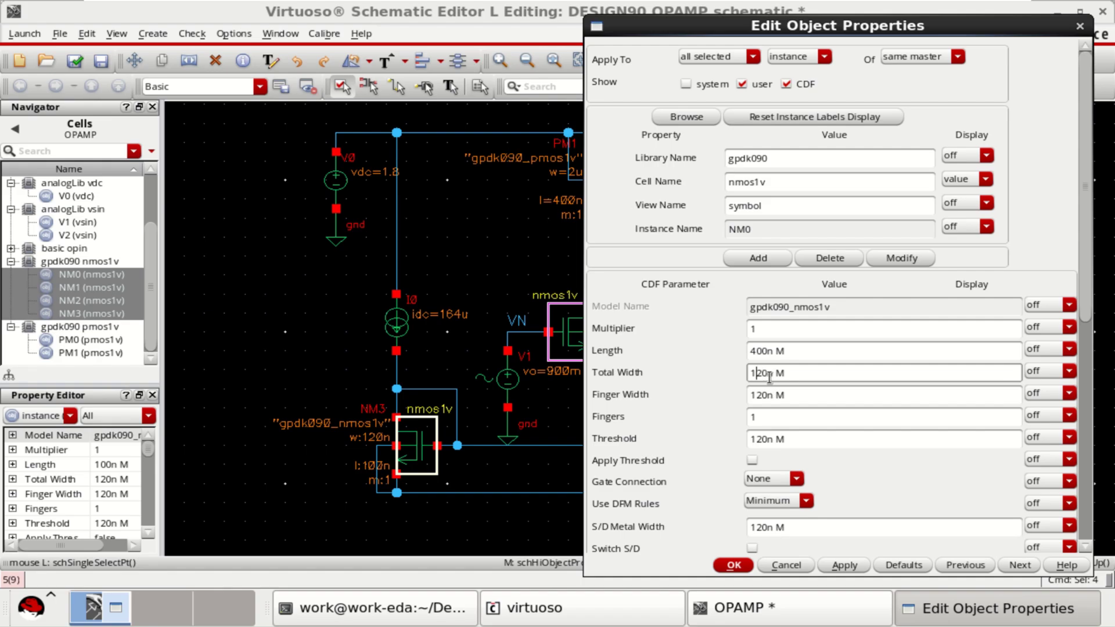
drag(773, 374, 711, 376)
text(2u)
key(Return)
click(709, 59)
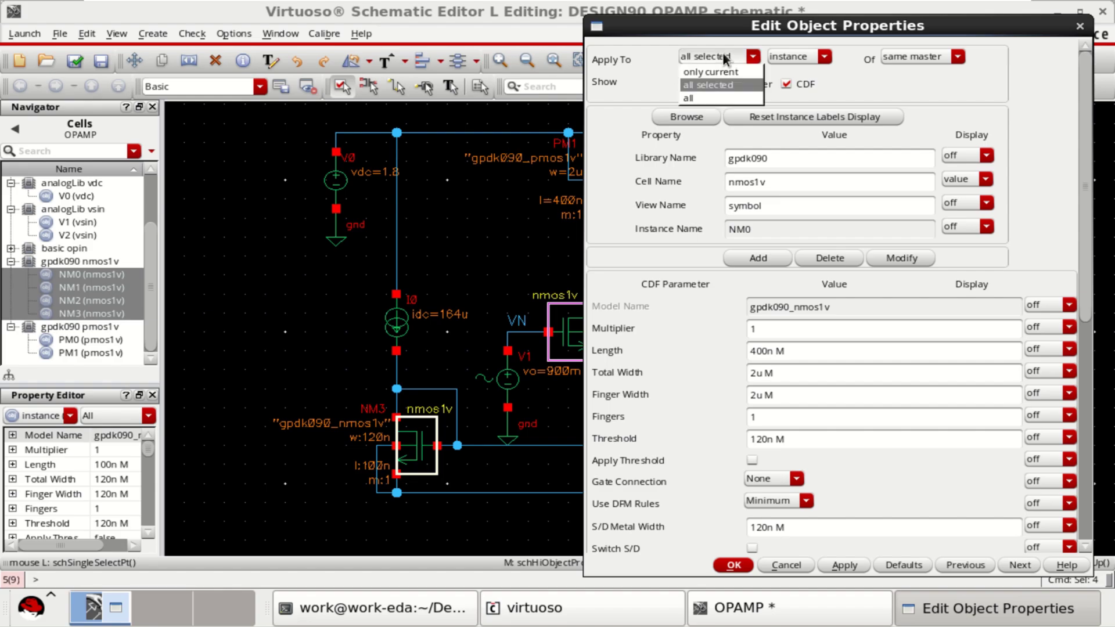
click(713, 84)
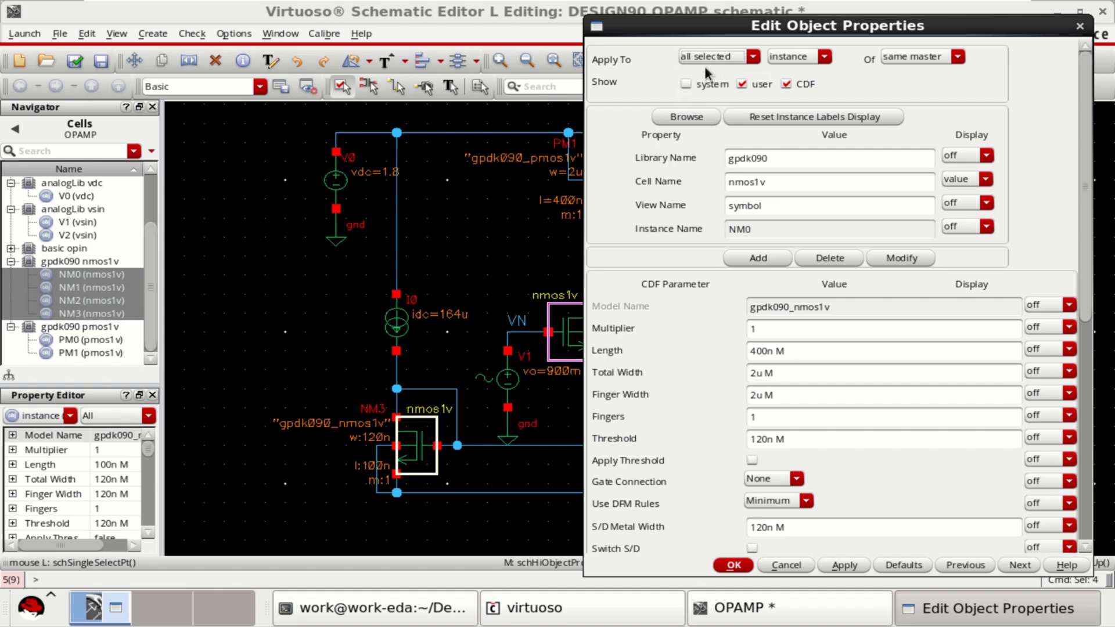
click(734, 565)
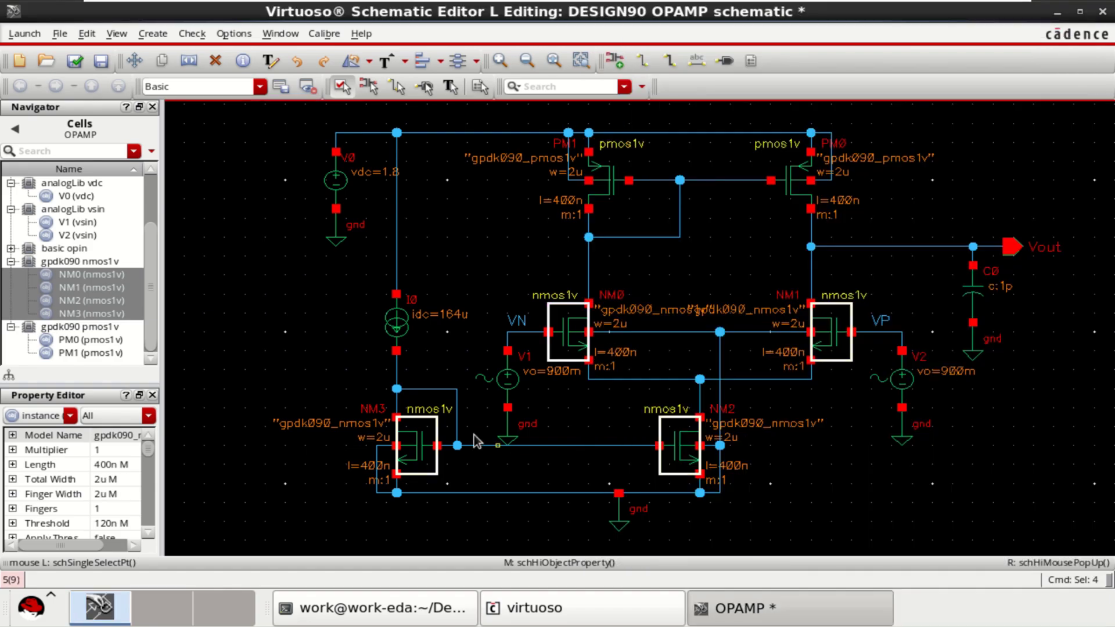
click(323, 364)
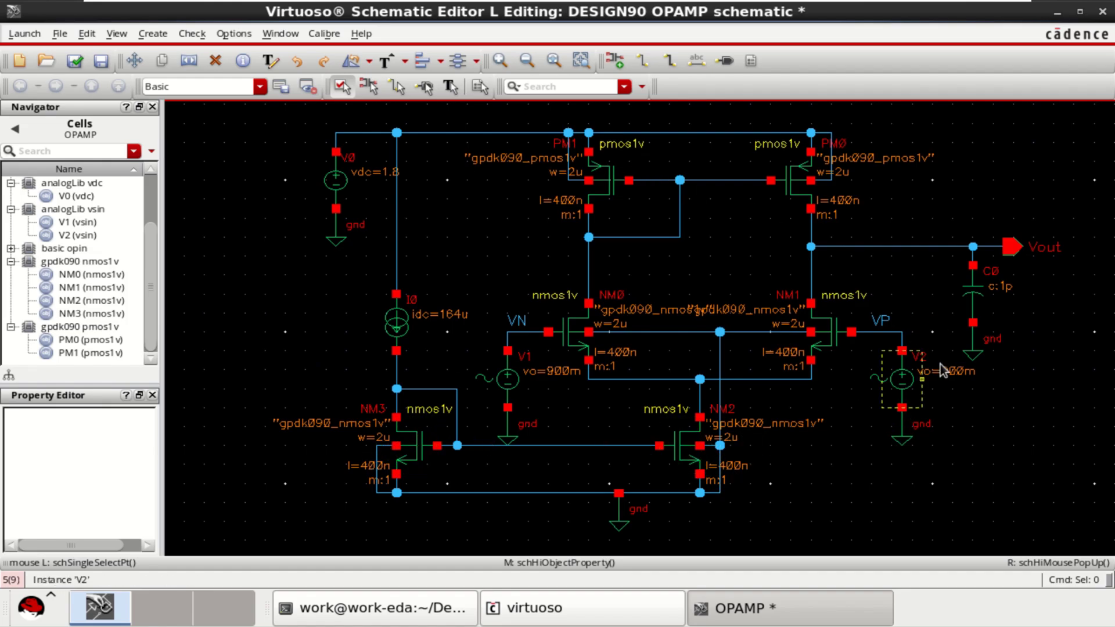
Check and save the OPAMP schematic, and launch the ADE L simulation environment for it
click(977, 300)
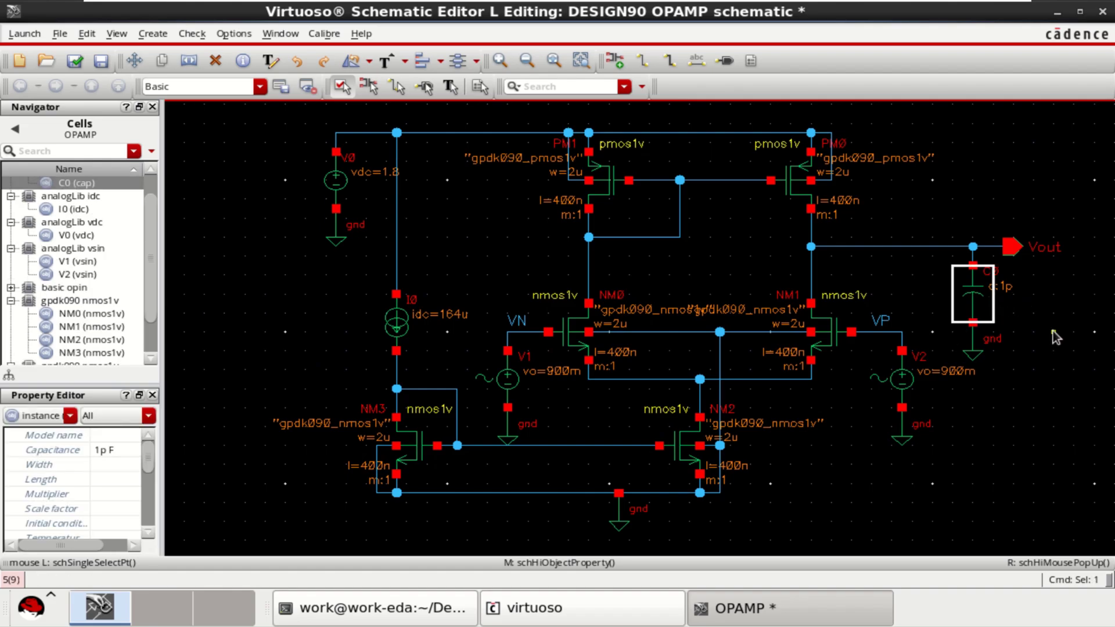
click(73, 61)
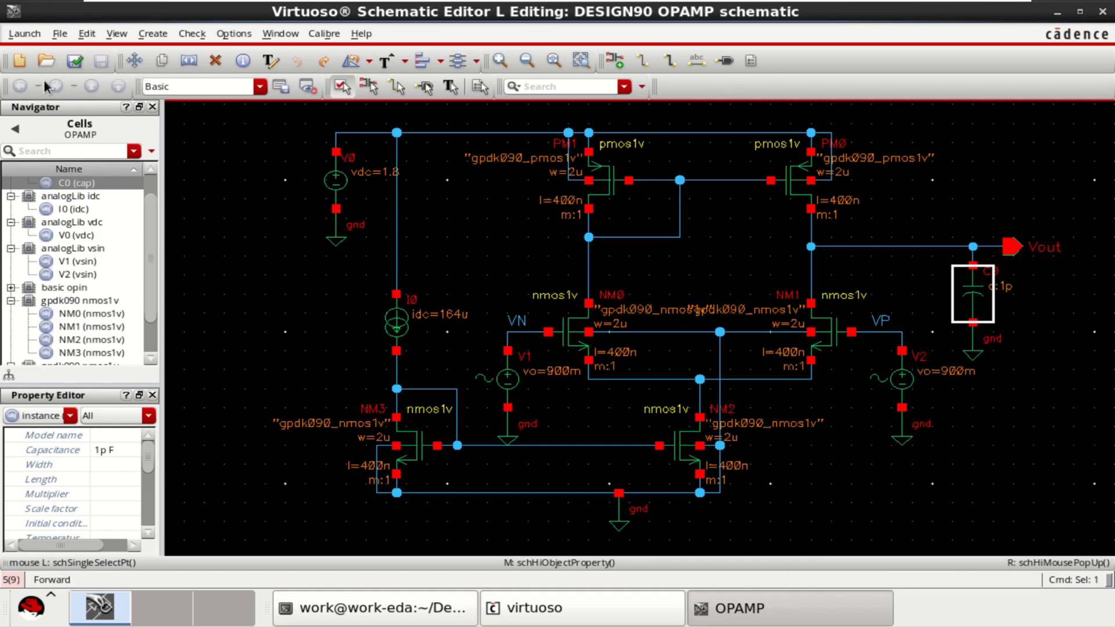
click(24, 34)
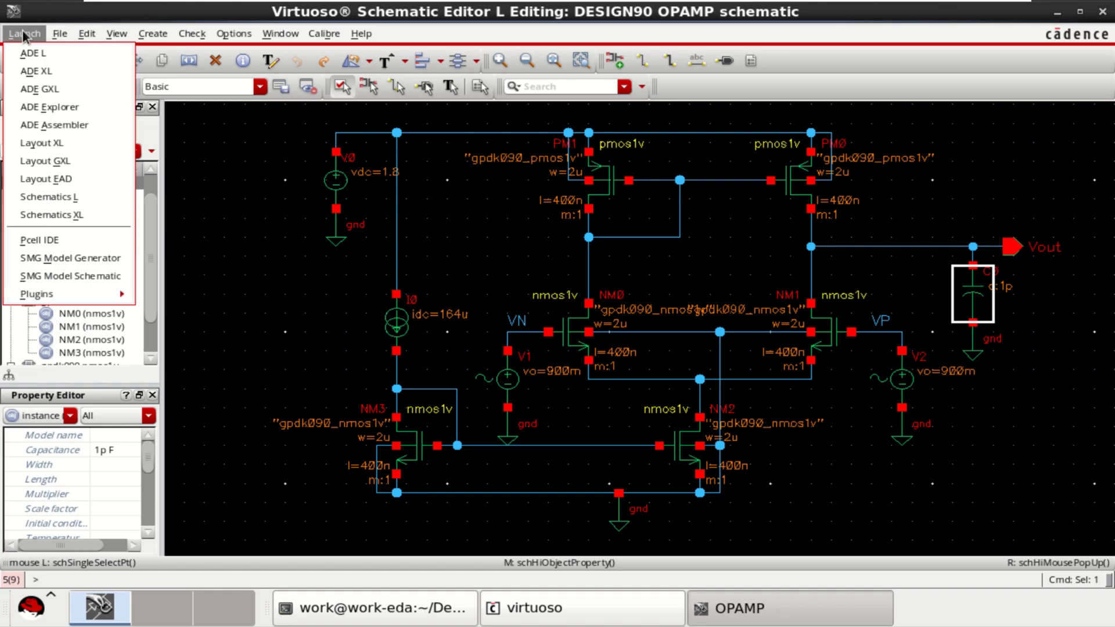
click(96, 52)
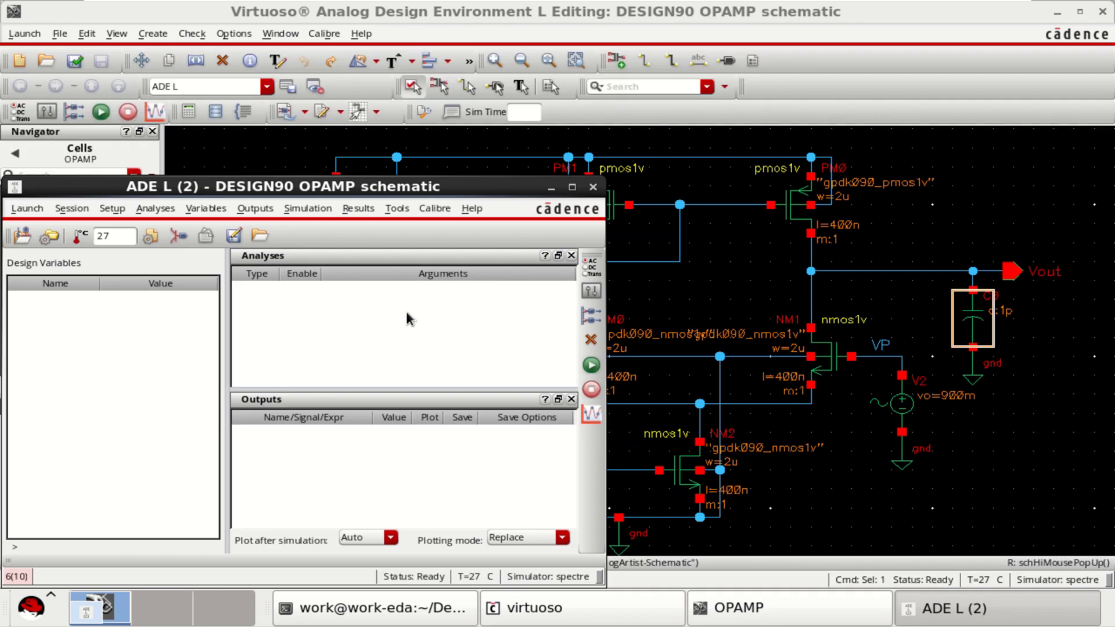
drag(436, 186, 626, 135)
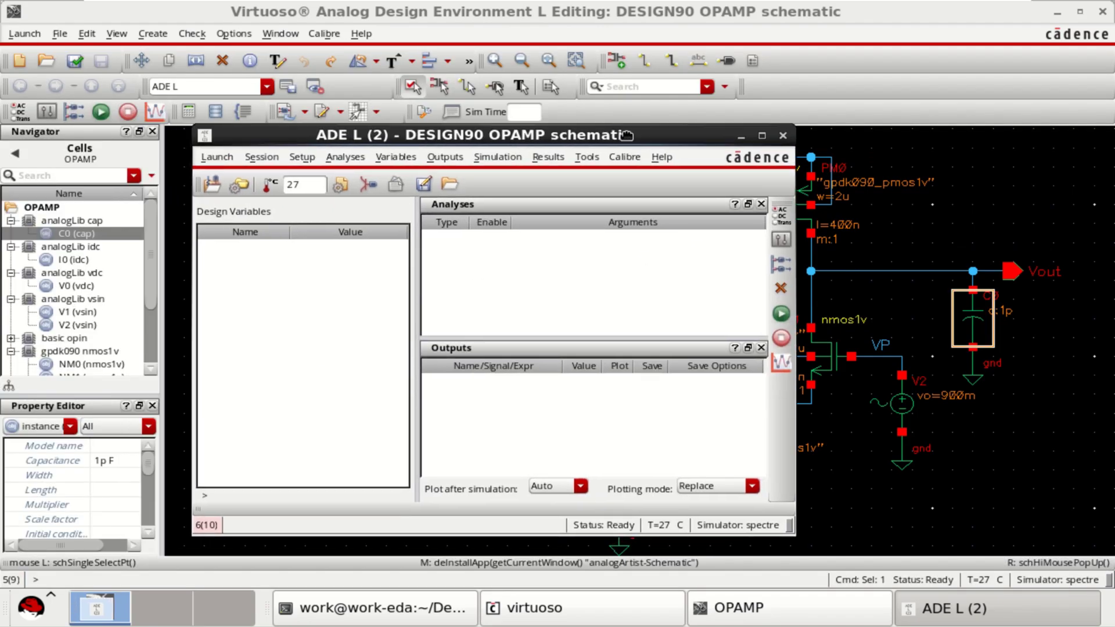
Add an enabled AC analysis sweeping frequency from 1 to 10M with the Automatic sweep type
right_click(544, 268)
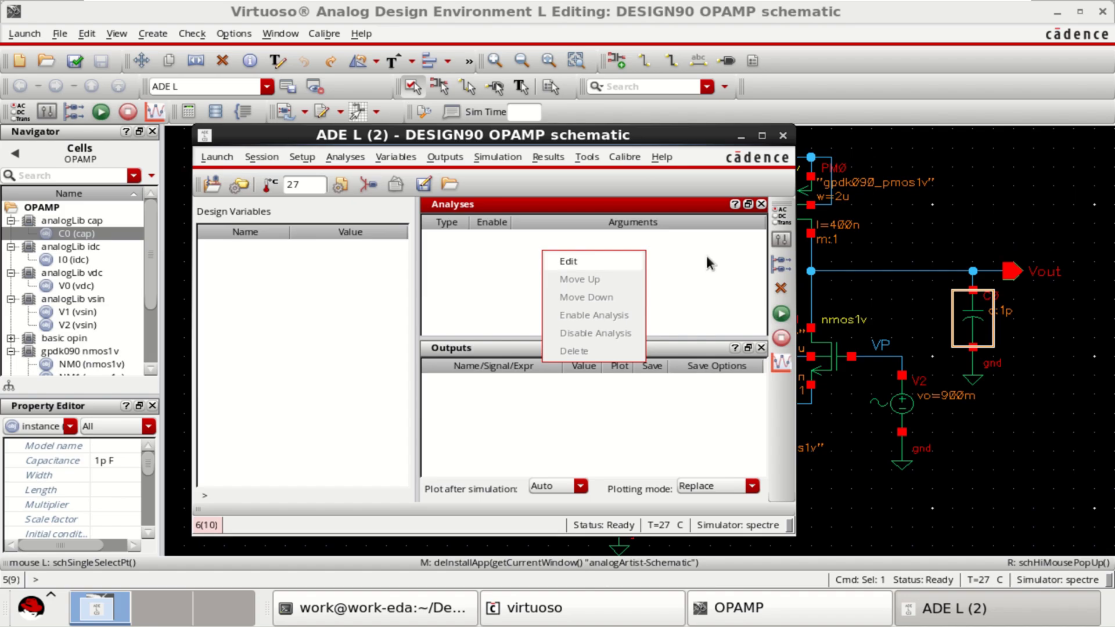
click(785, 216)
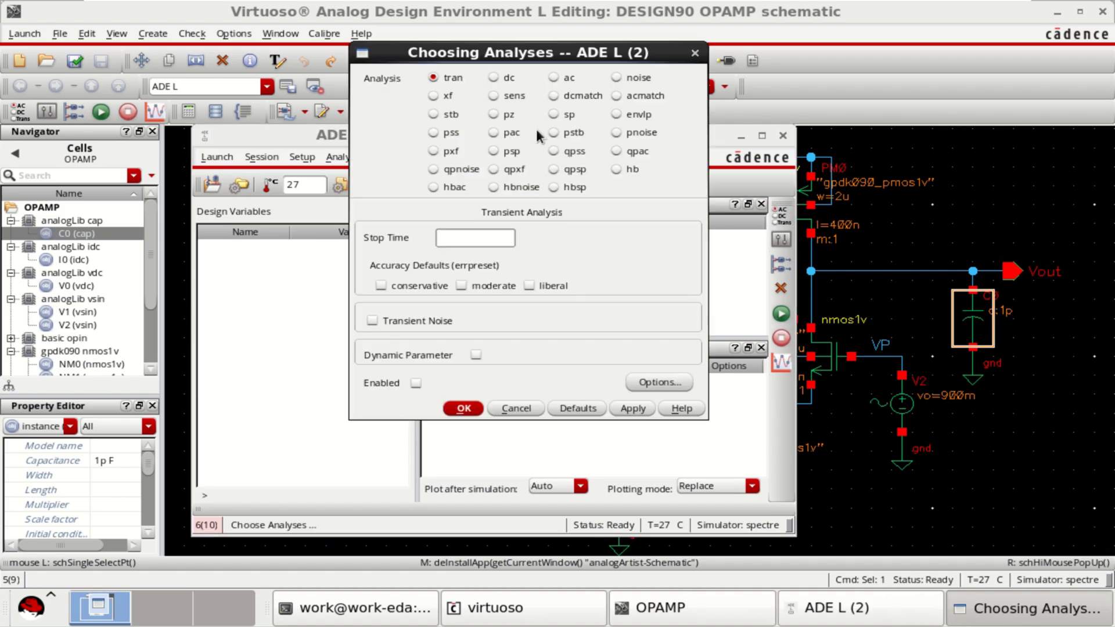
click(553, 78)
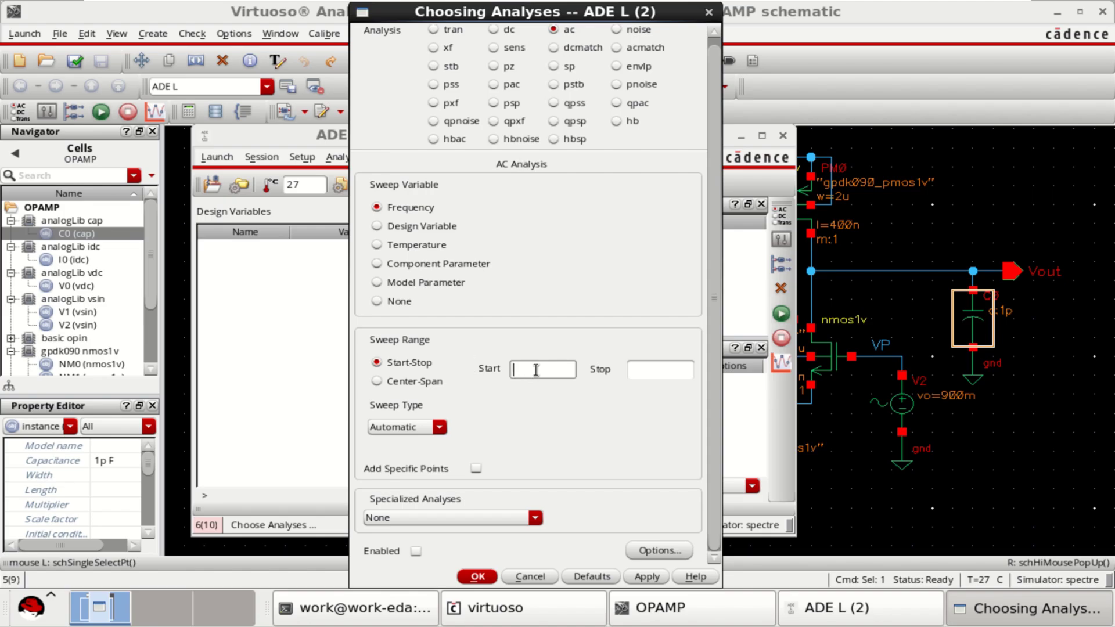
text(1)
click(653, 370)
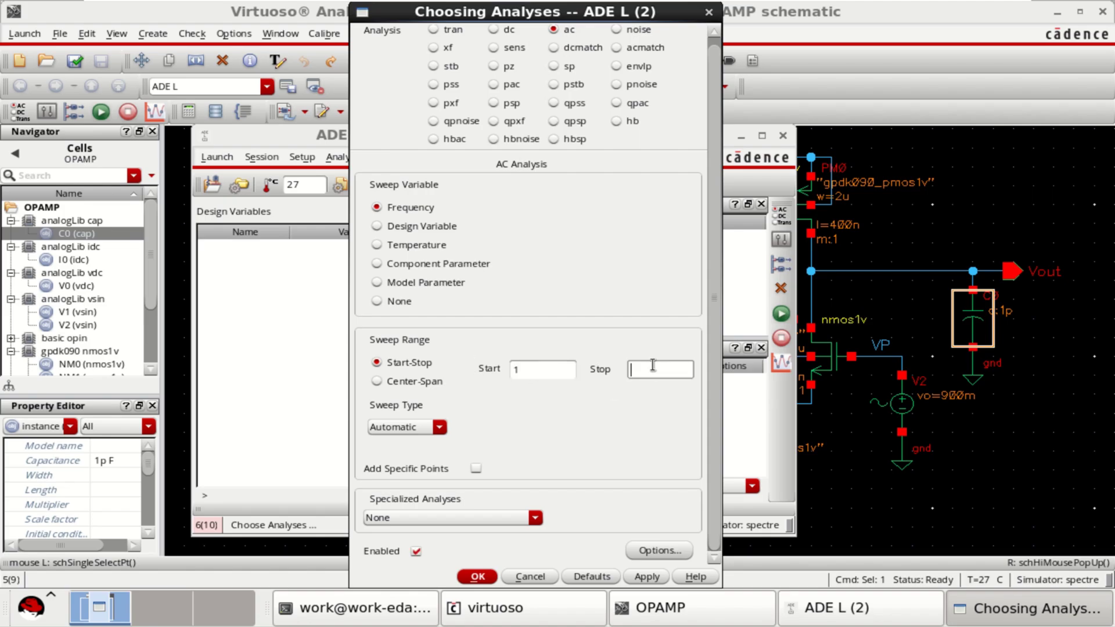
text(10M)
click(478, 577)
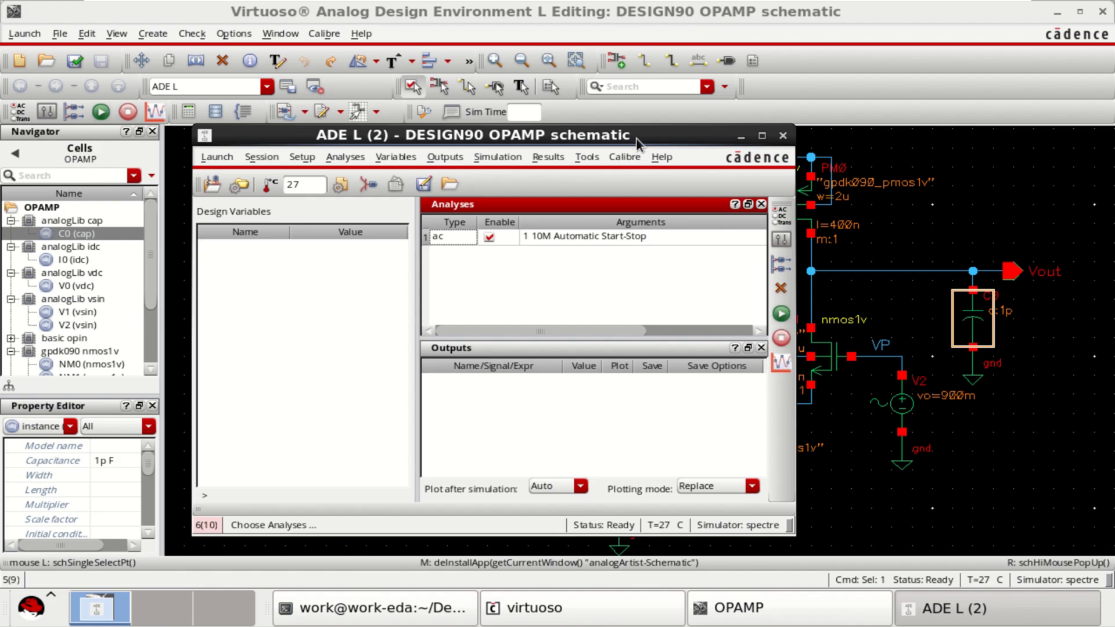
Netlist and run the simulation, and plot the AC gain and phase of net Vout relative to net VP
click(785, 316)
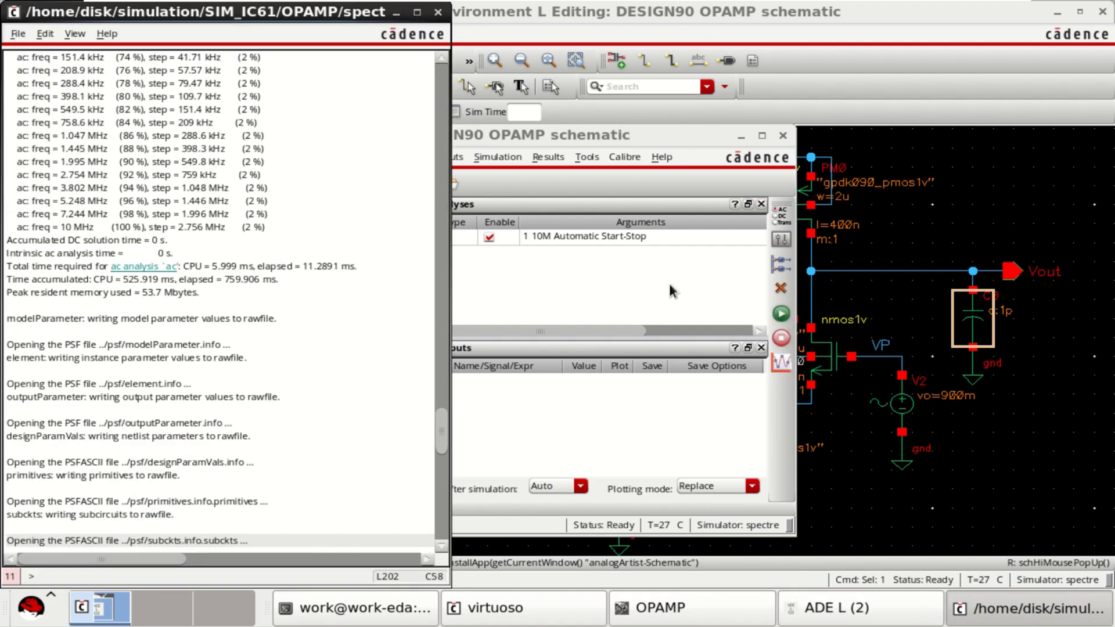
click(438, 12)
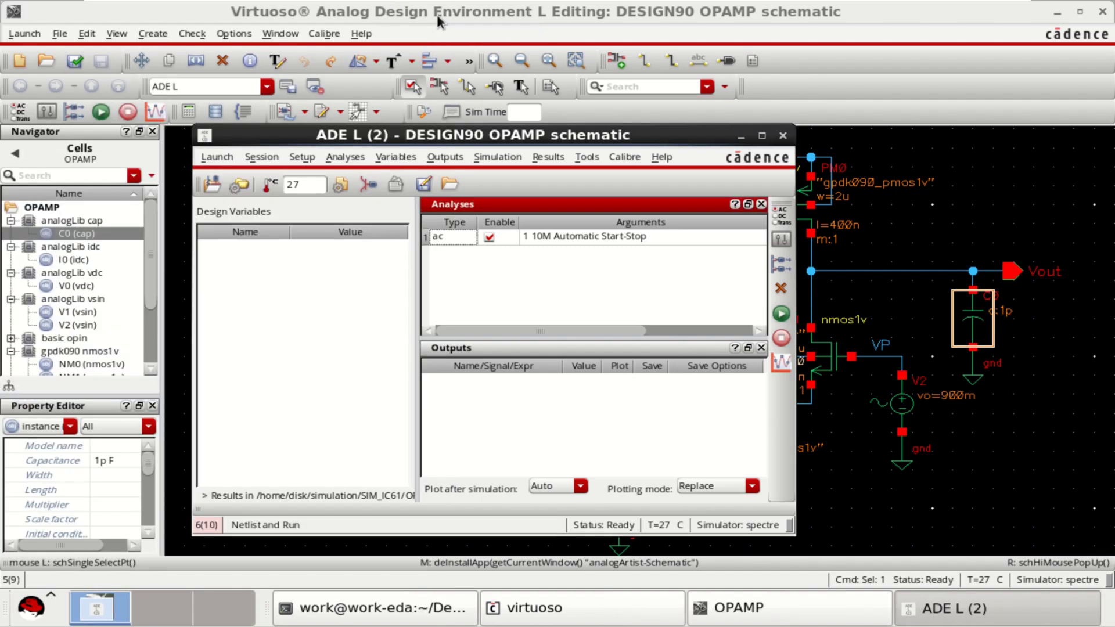
click(550, 157)
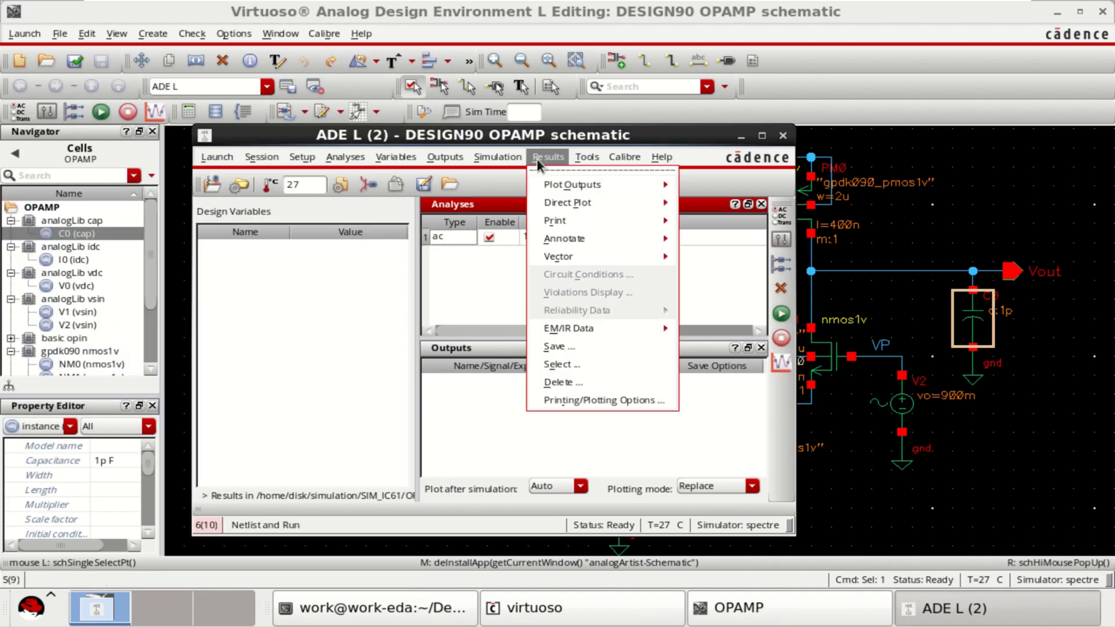
mouse_move(578, 243)
mouse_move(583, 207)
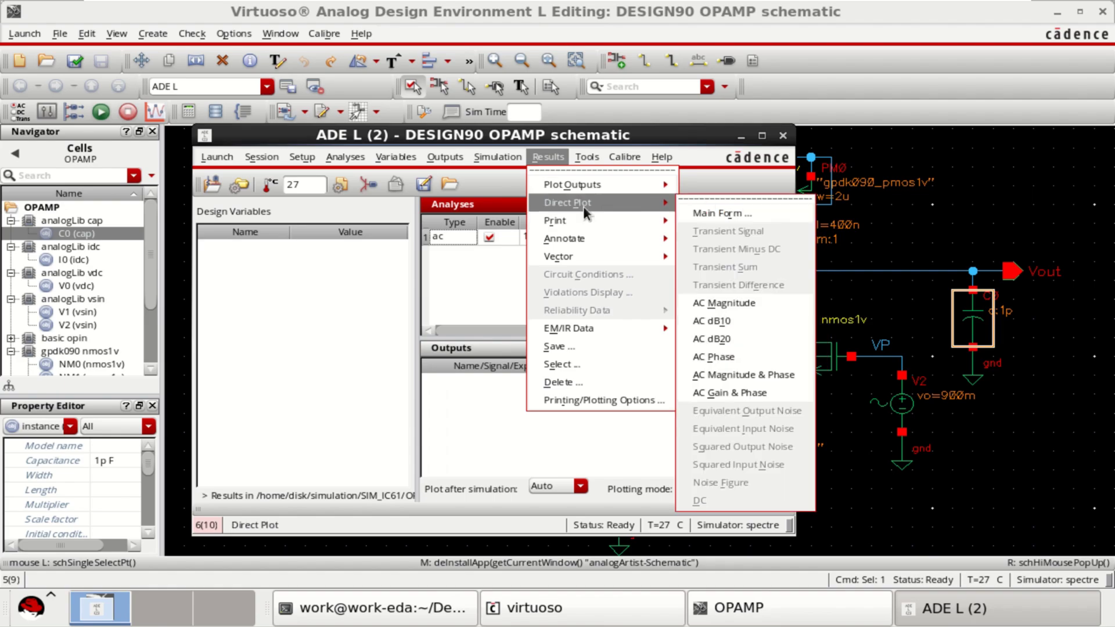
click(772, 394)
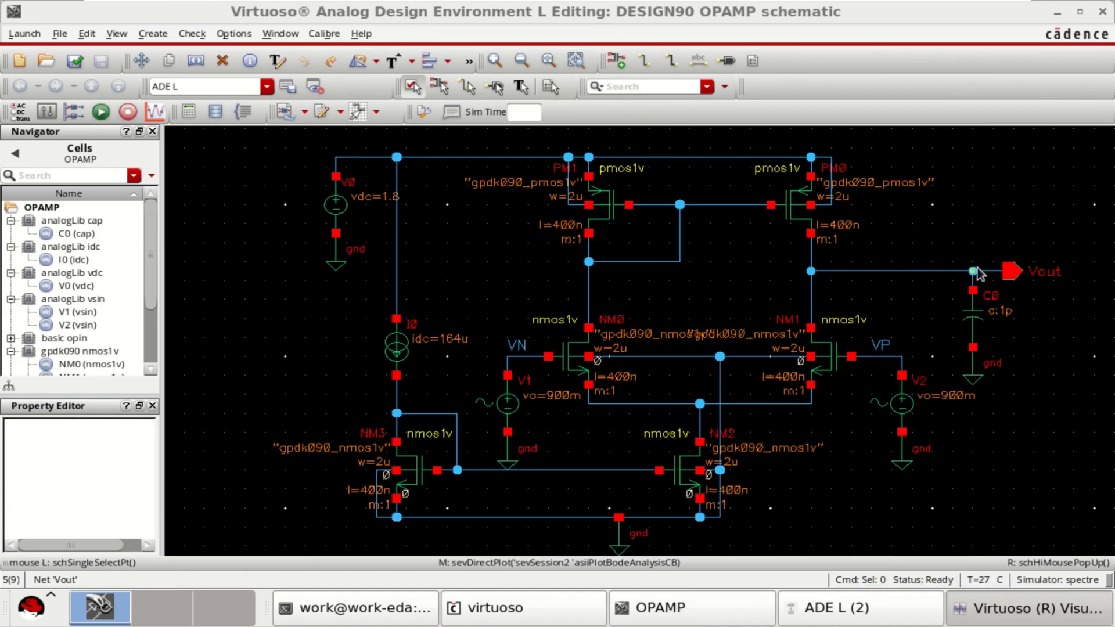
click(901, 278)
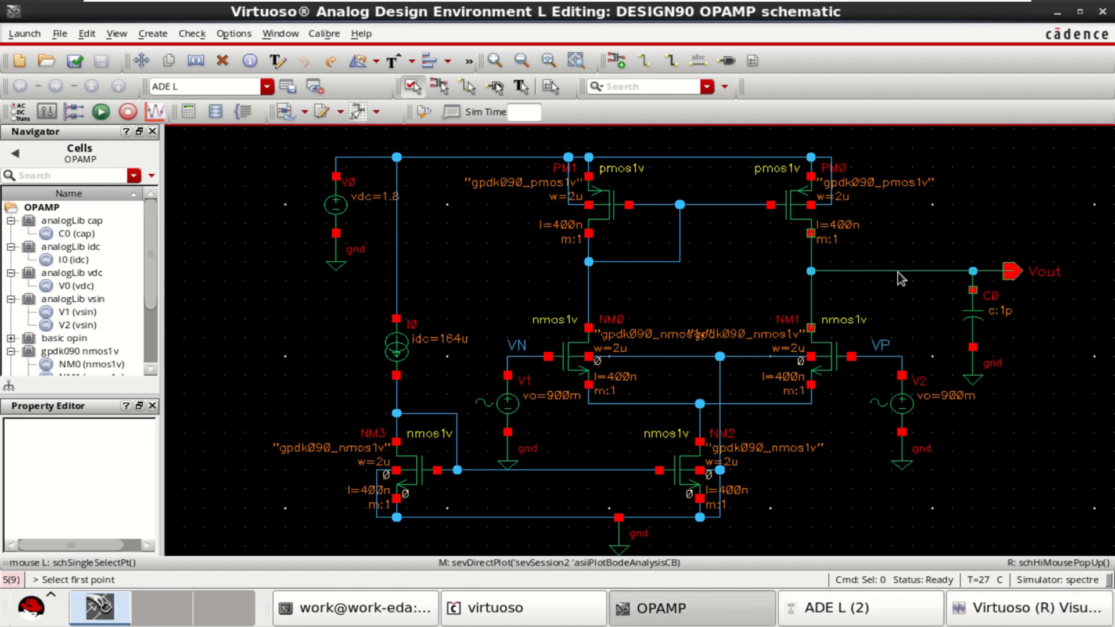
click(880, 355)
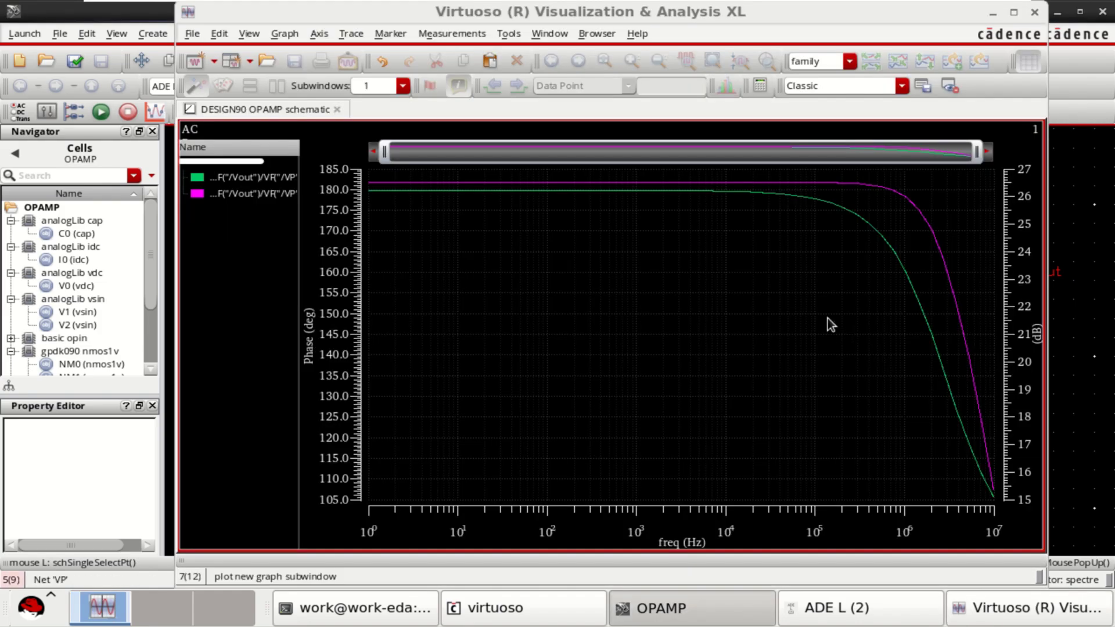
Maximize the waveform window and split the phase and gain traces into separate strips
click(1013, 12)
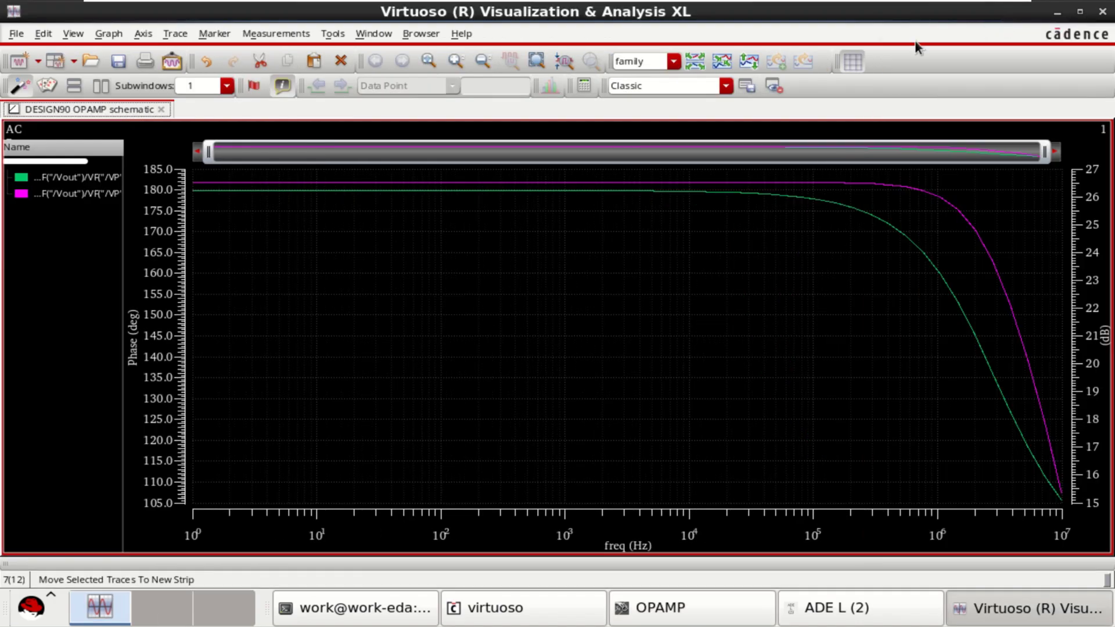
click(68, 180)
shift+click(58, 194)
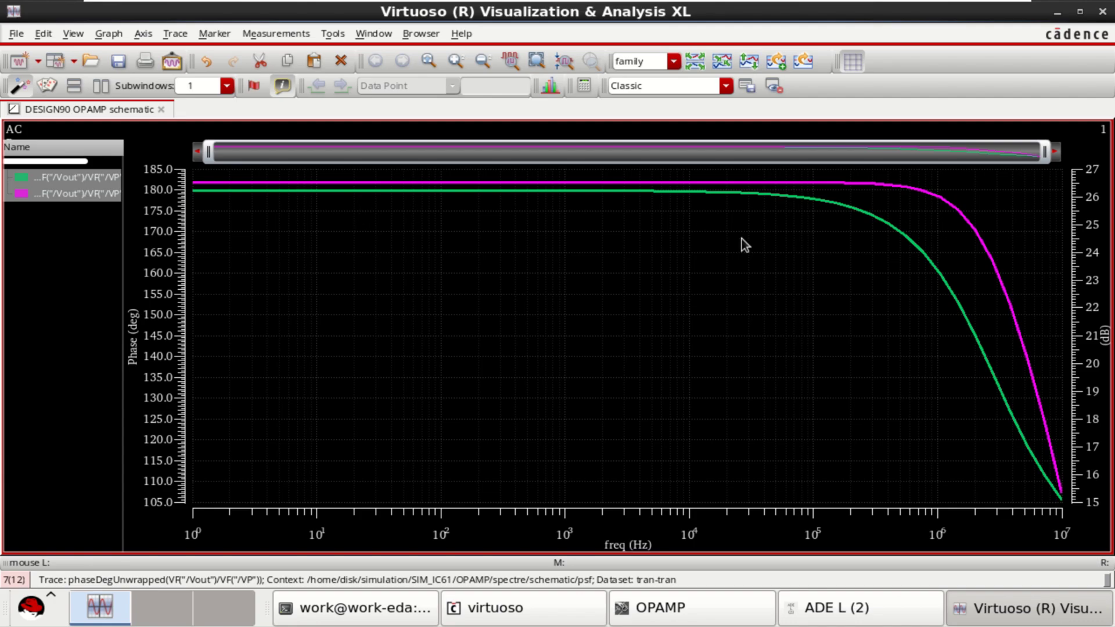
click(696, 59)
mouse_move(325, 351)
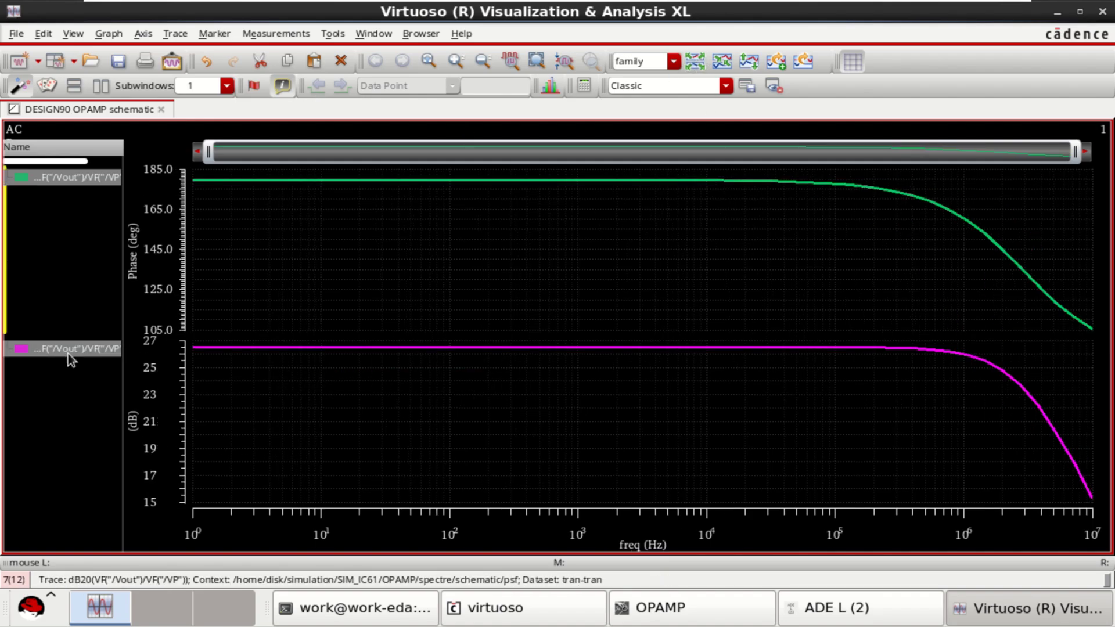
Examine the dB gain and phase traces over the frequency sweep, and return to the ADE L window
click(51, 401)
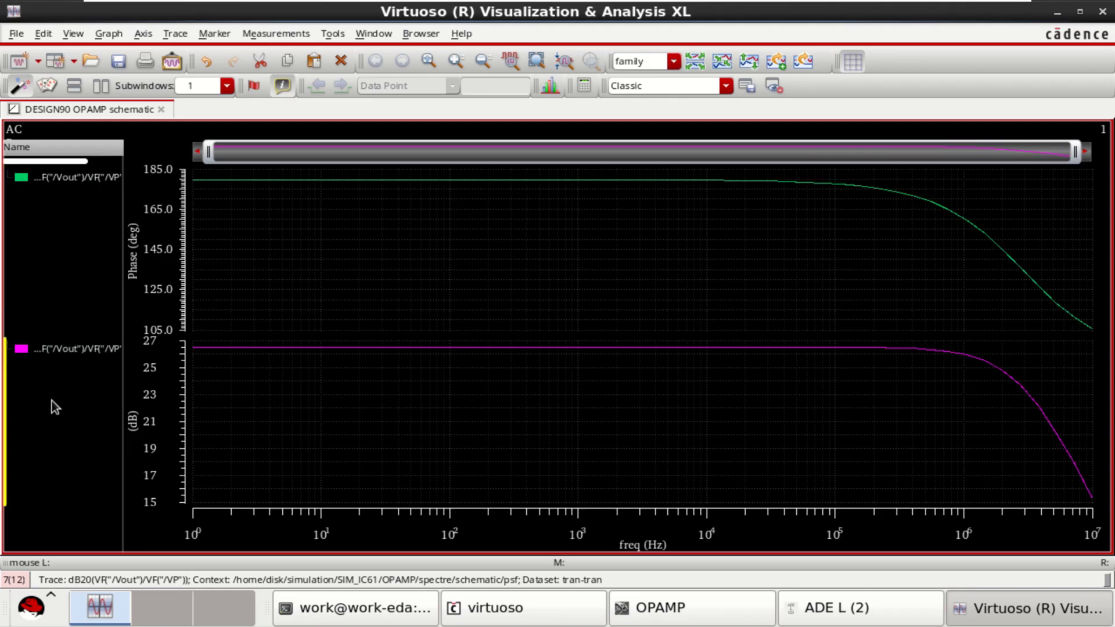
click(48, 348)
mouse_move(340, 357)
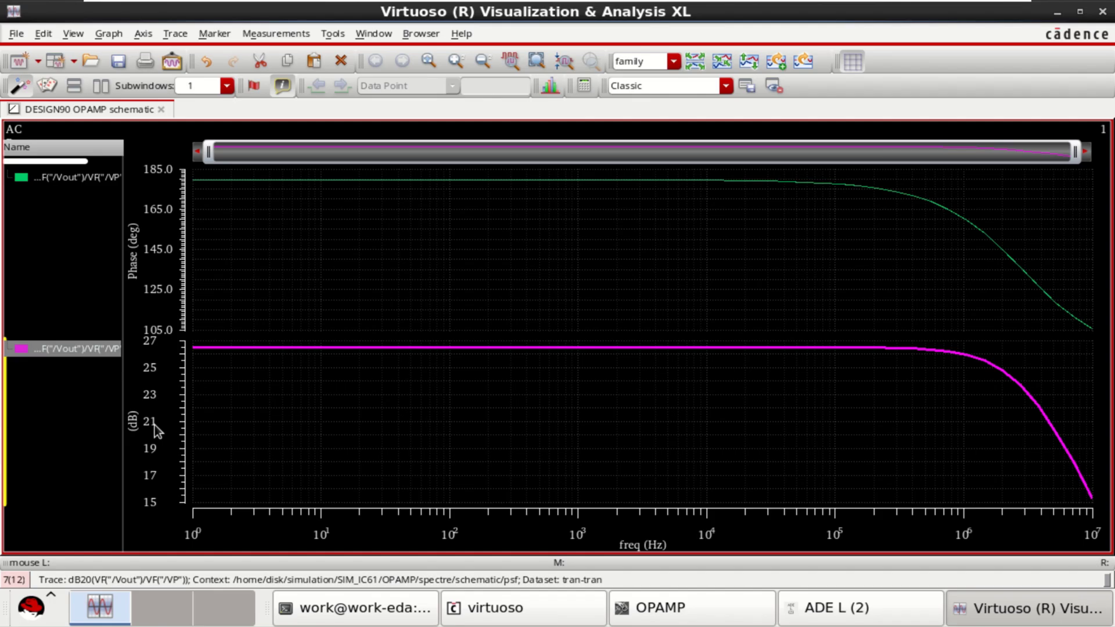
mouse_move(229, 351)
mouse_move(406, 186)
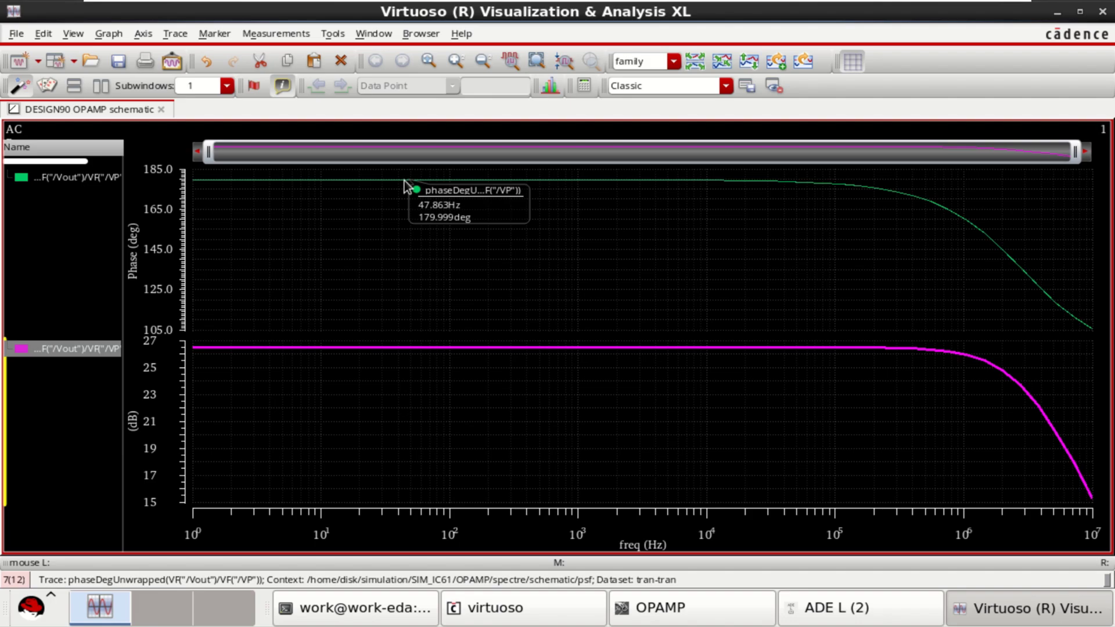
click(57, 185)
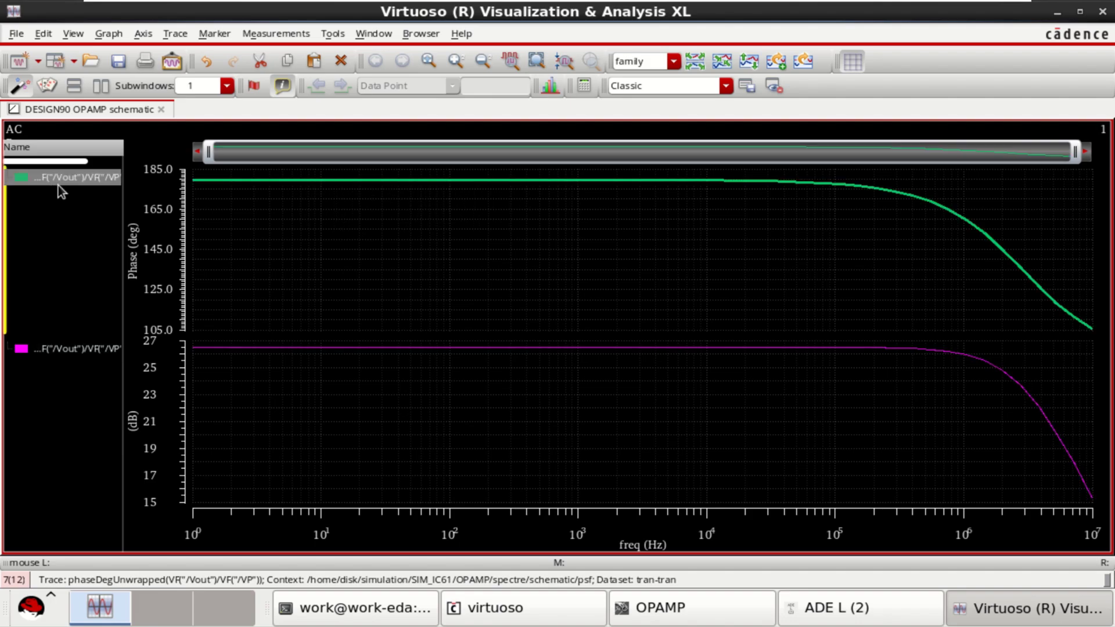
click(82, 352)
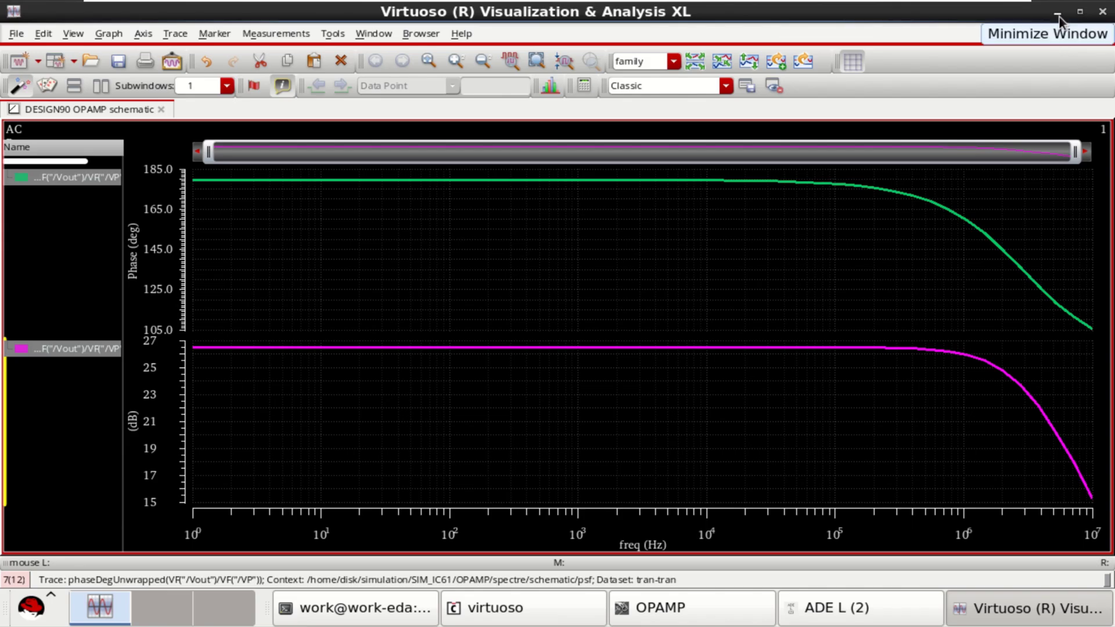
click(758, 260)
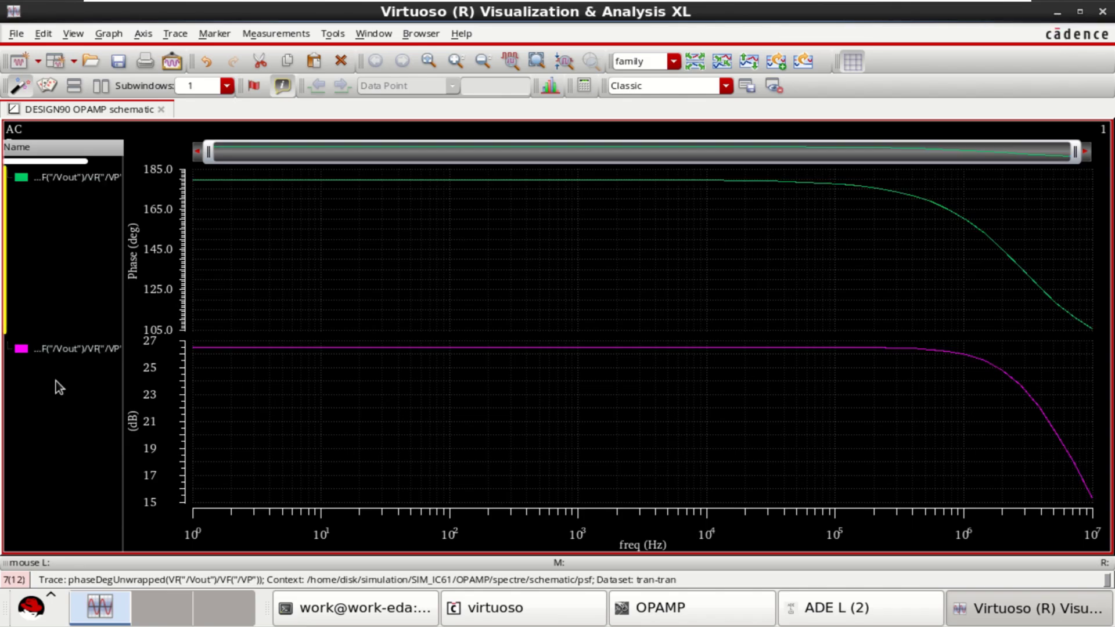
click(70, 350)
click(1057, 13)
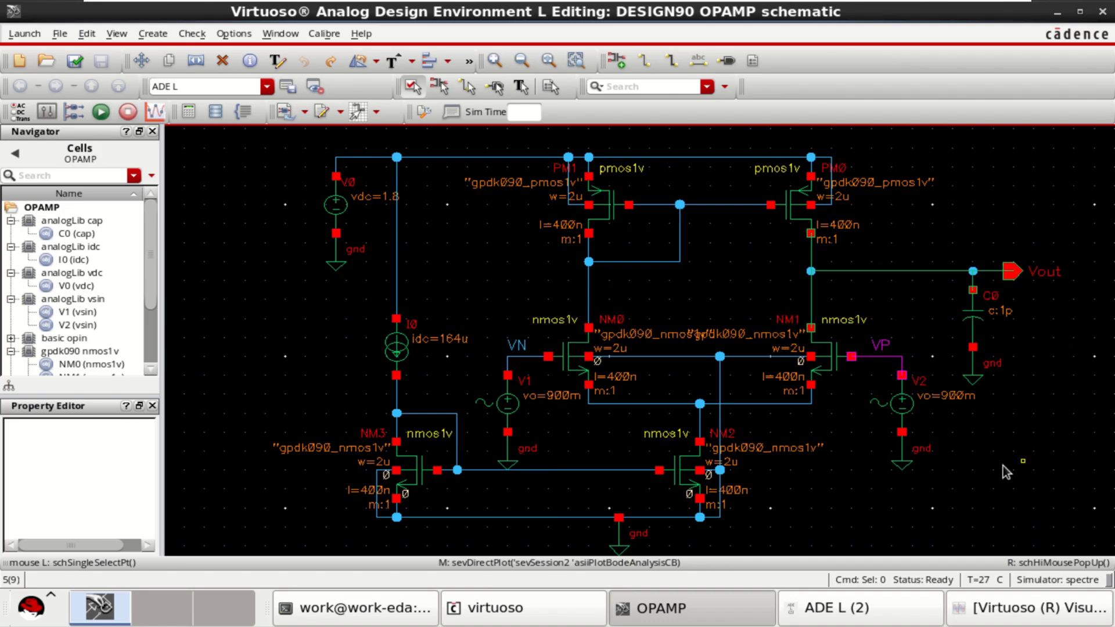
click(837, 608)
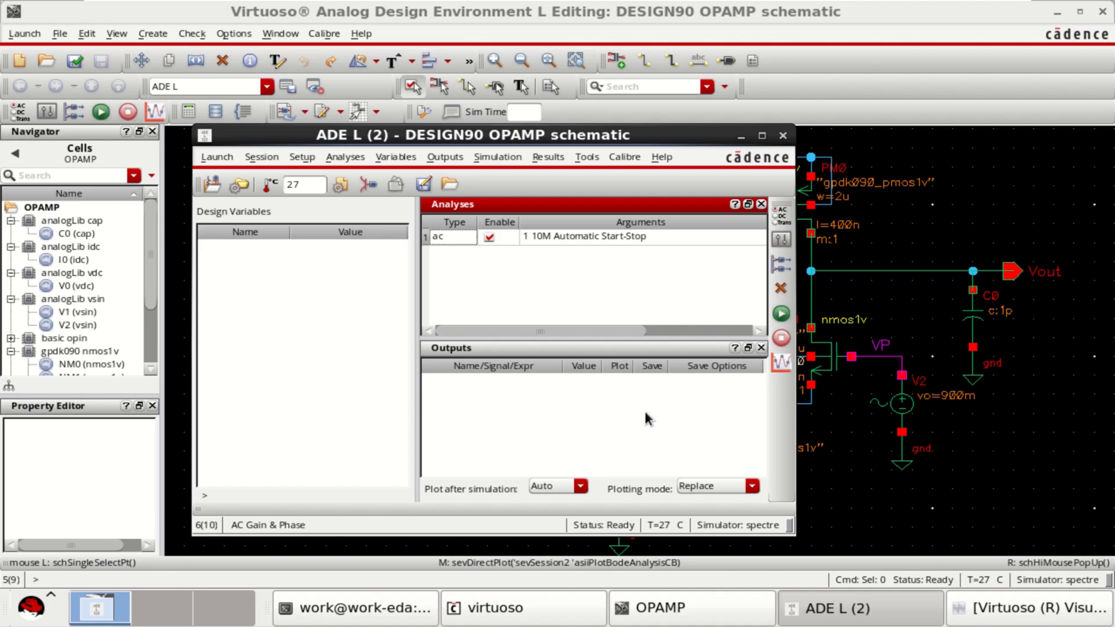
right_click(617, 410)
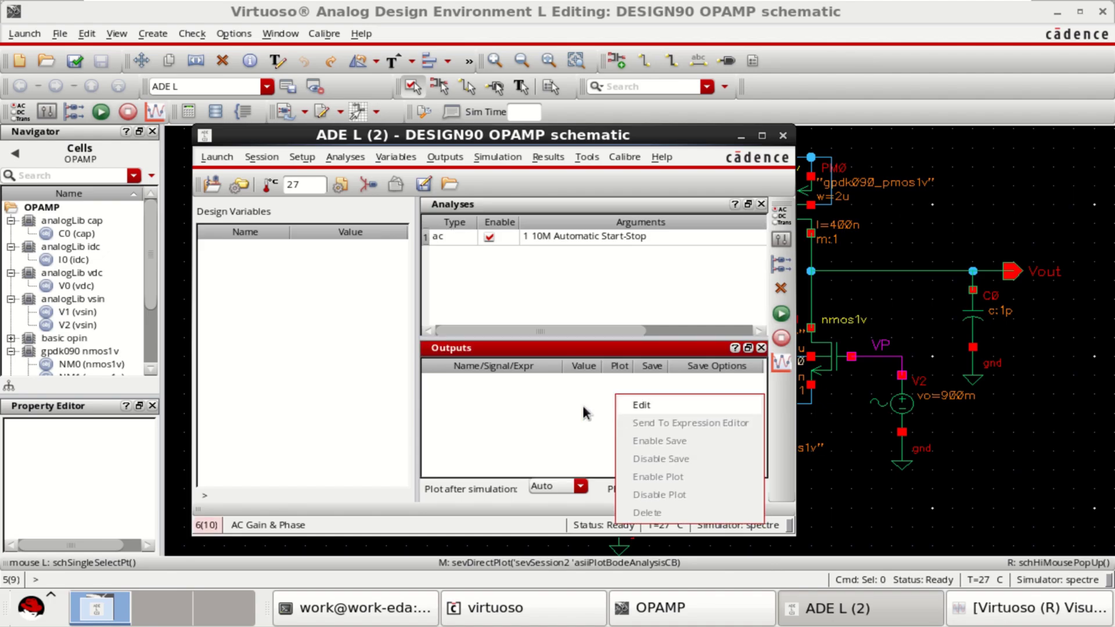
right_click(589, 402)
click(604, 396)
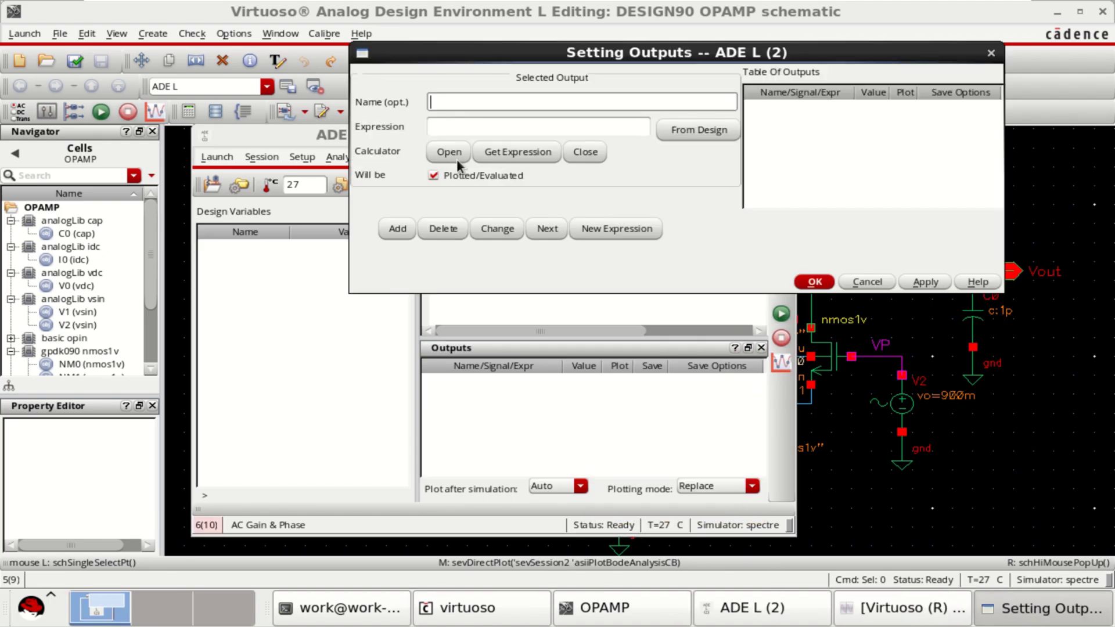
click(991, 53)
Open the output setup in ADE L, launch the calculator from it, and enlarge the calculator's expression buffer
right_click(595, 412)
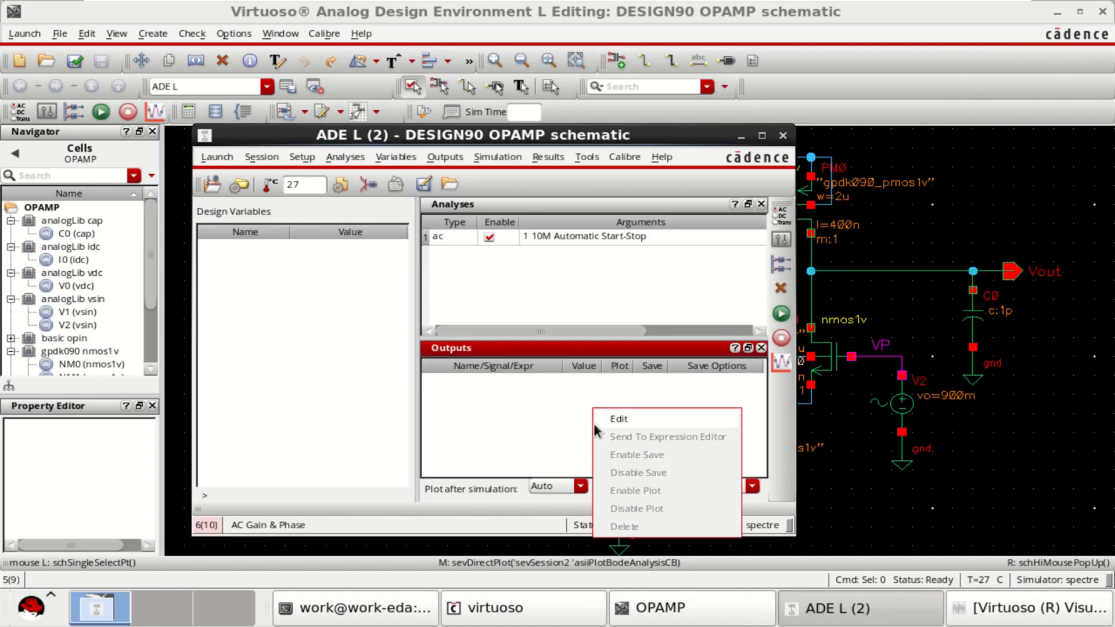
click(642, 421)
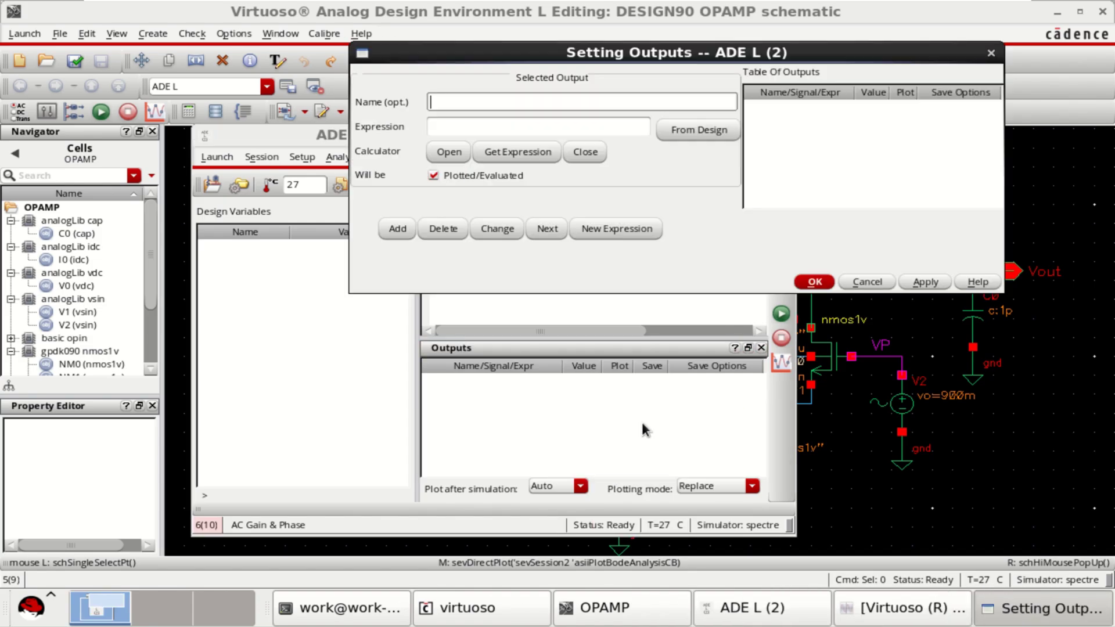
click(452, 154)
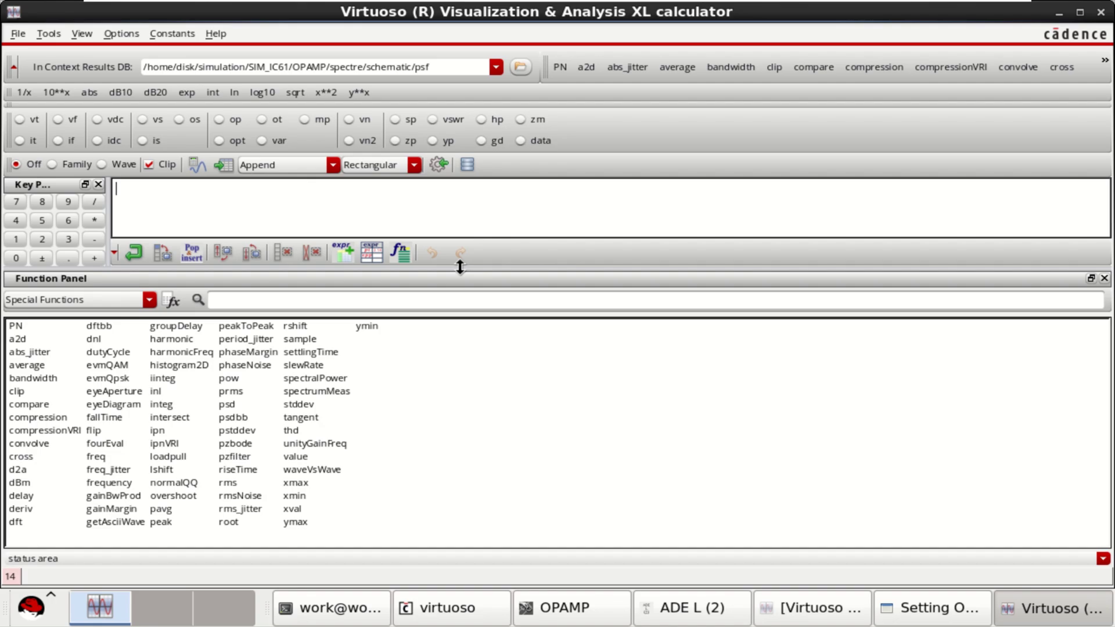
drag(457, 268, 468, 306)
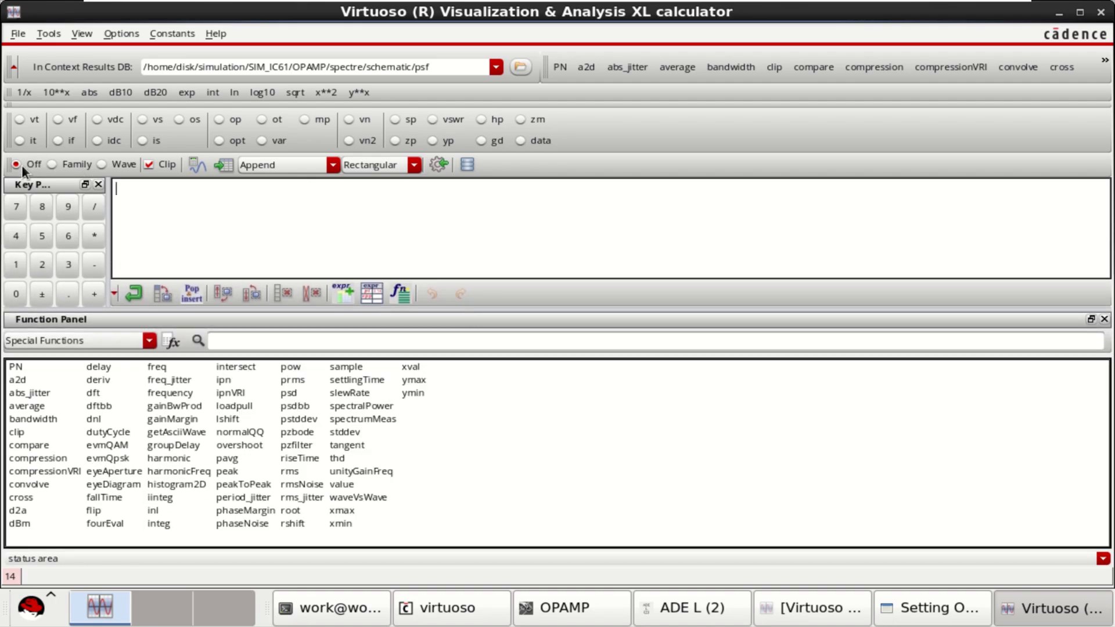
Build the AC voltage gain expression VF("/Vout")/VF("/VP") in the calculator from the schematic nets Vout and VP
click(58, 119)
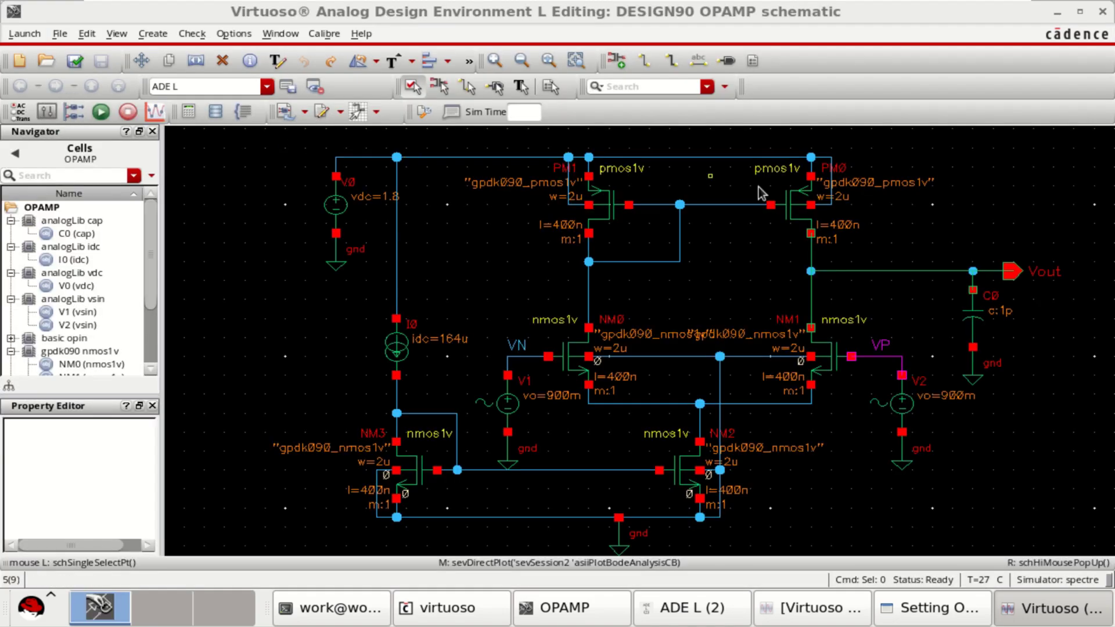
click(924, 272)
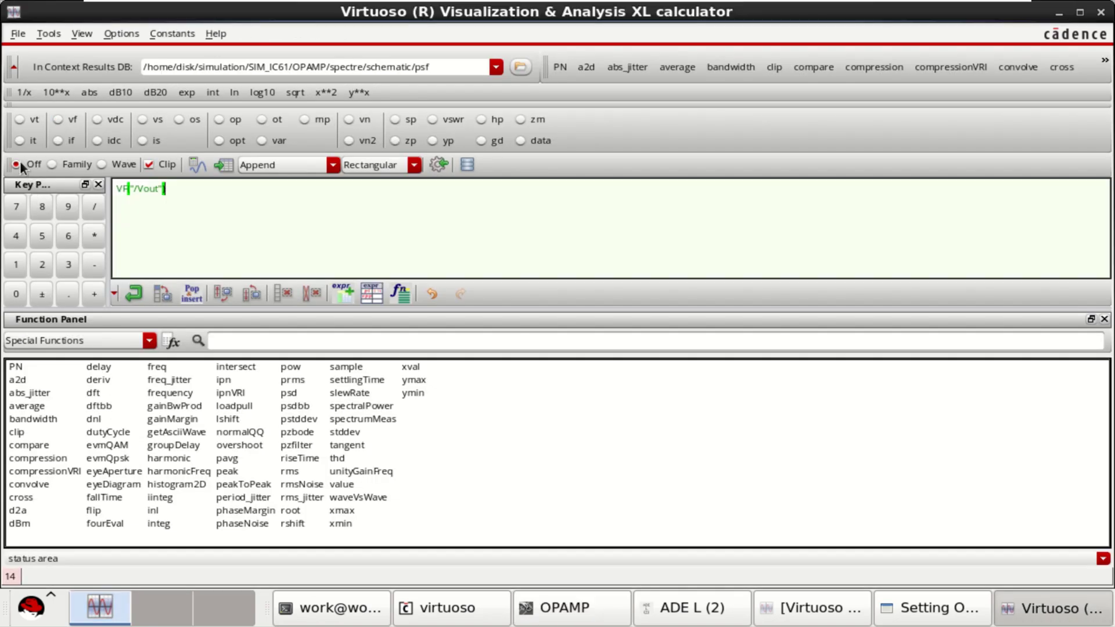
click(57, 120)
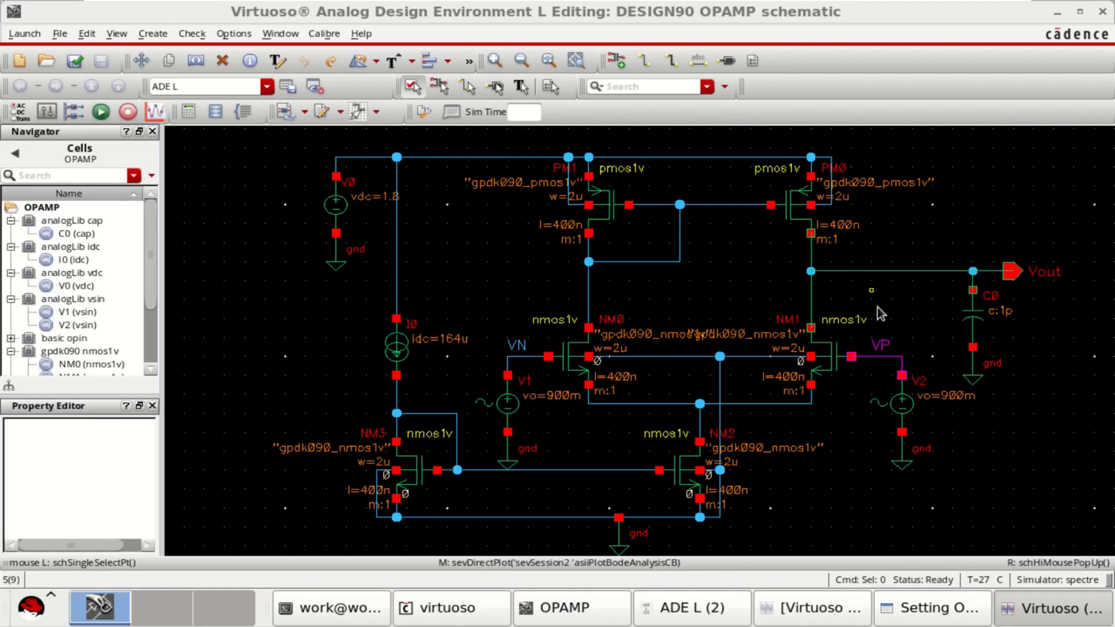
click(874, 356)
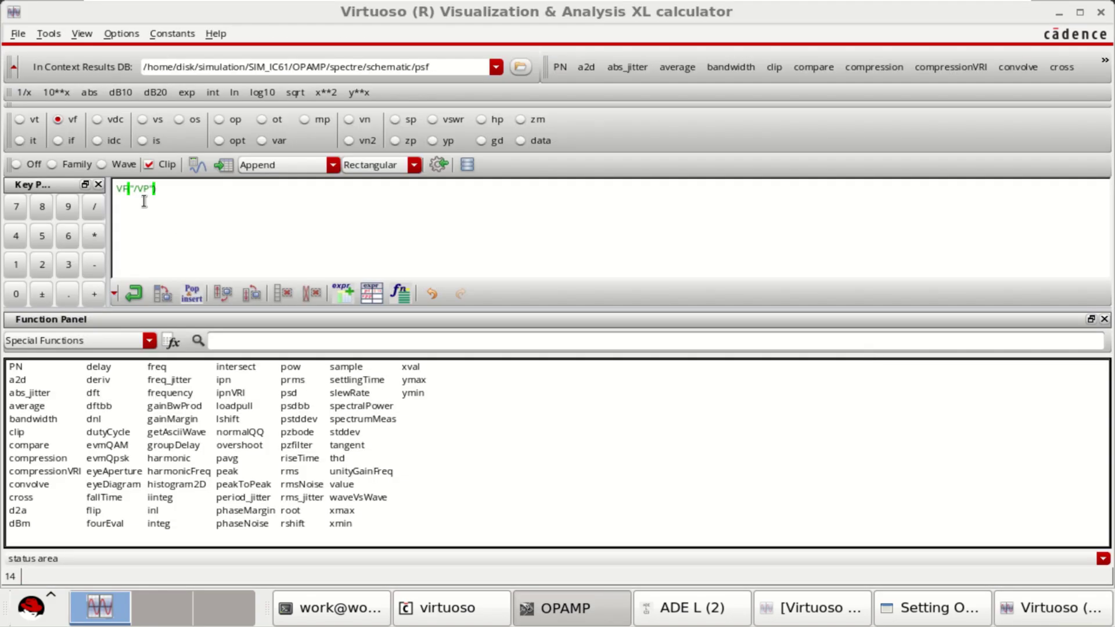
click(93, 207)
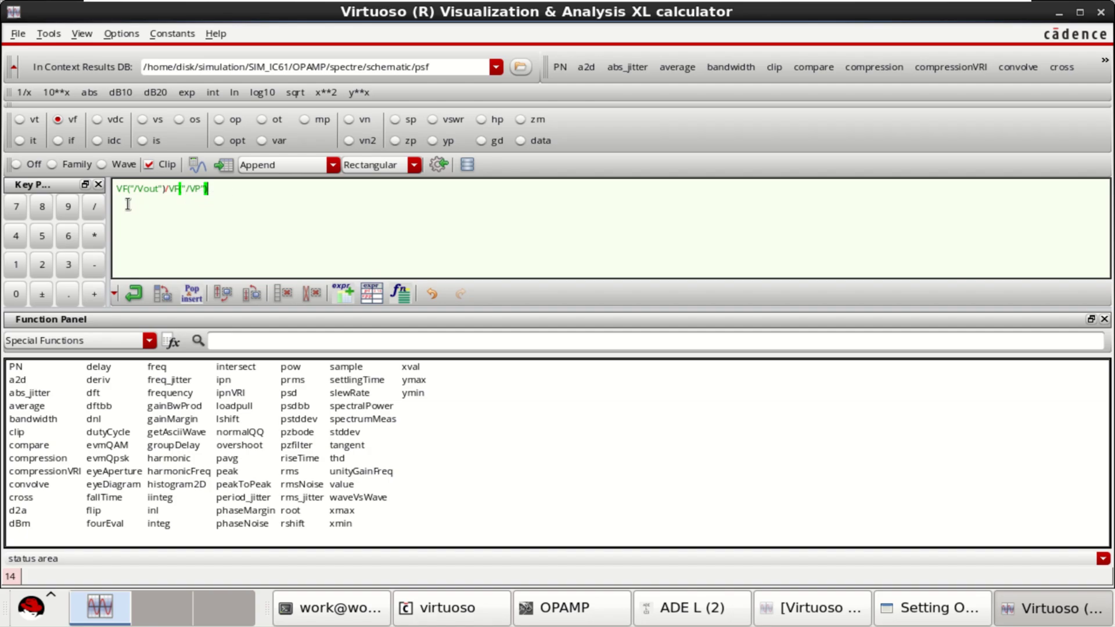
click(245, 340)
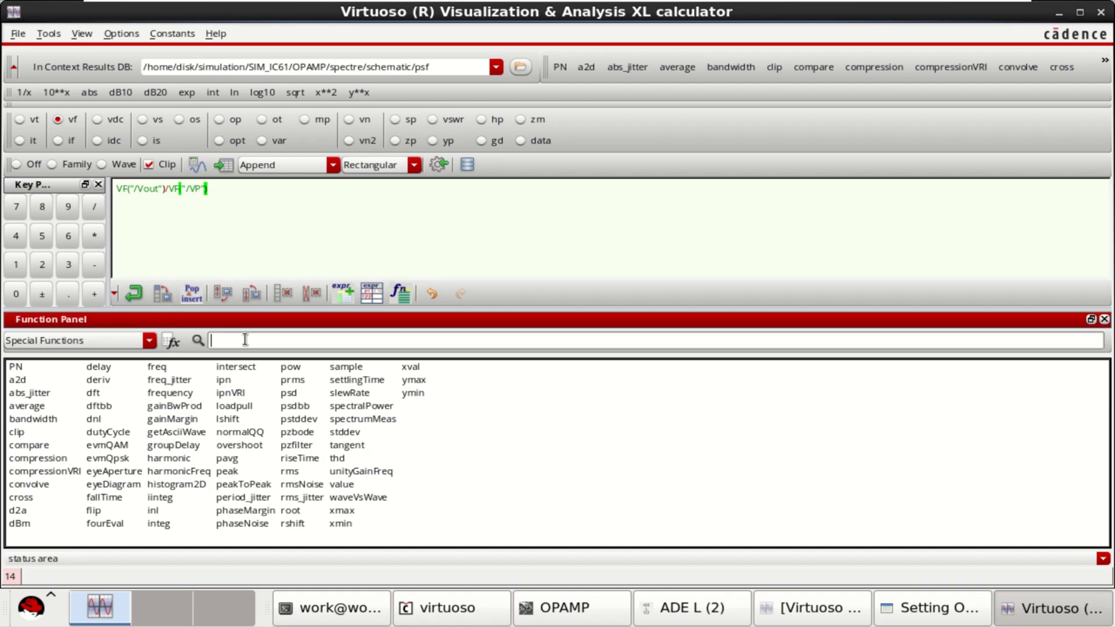
text(db)
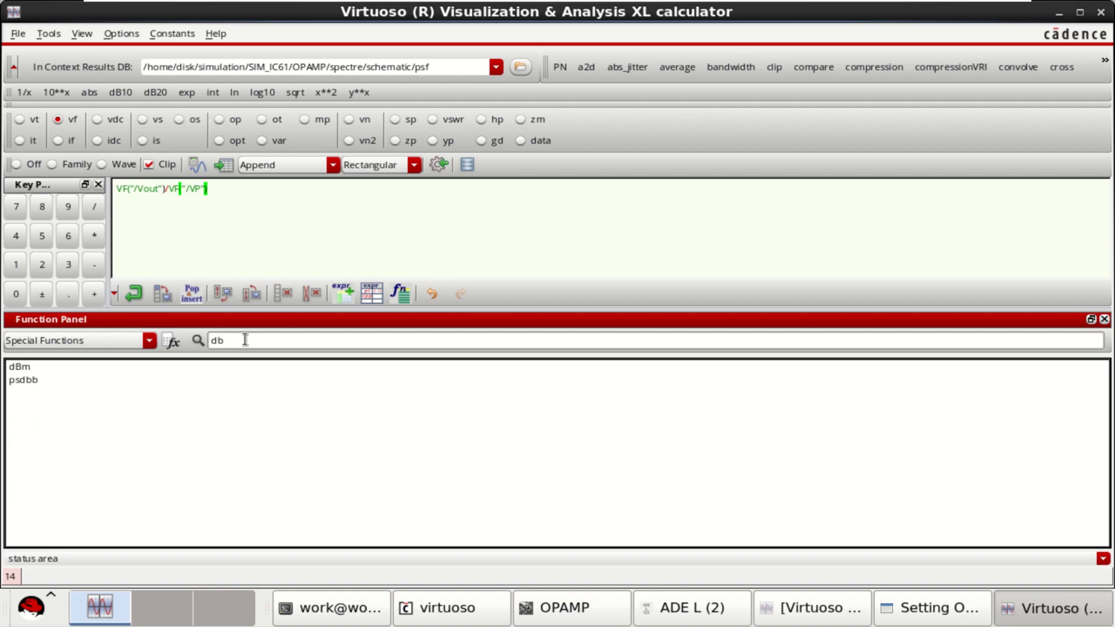
key(BackSpace)
key(BackSpace)
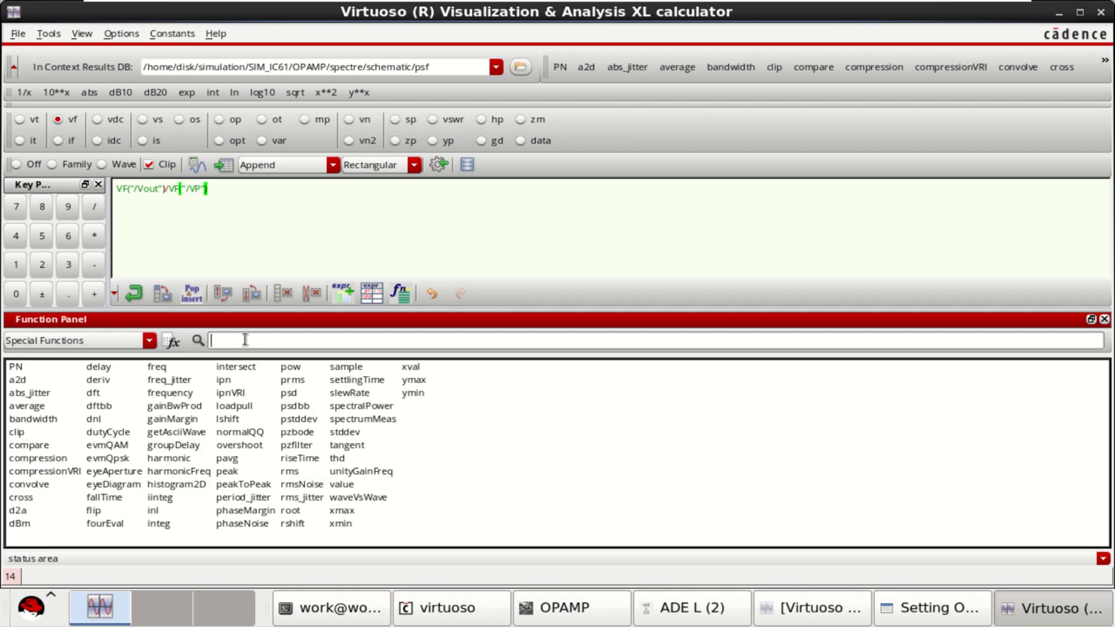
text(20)
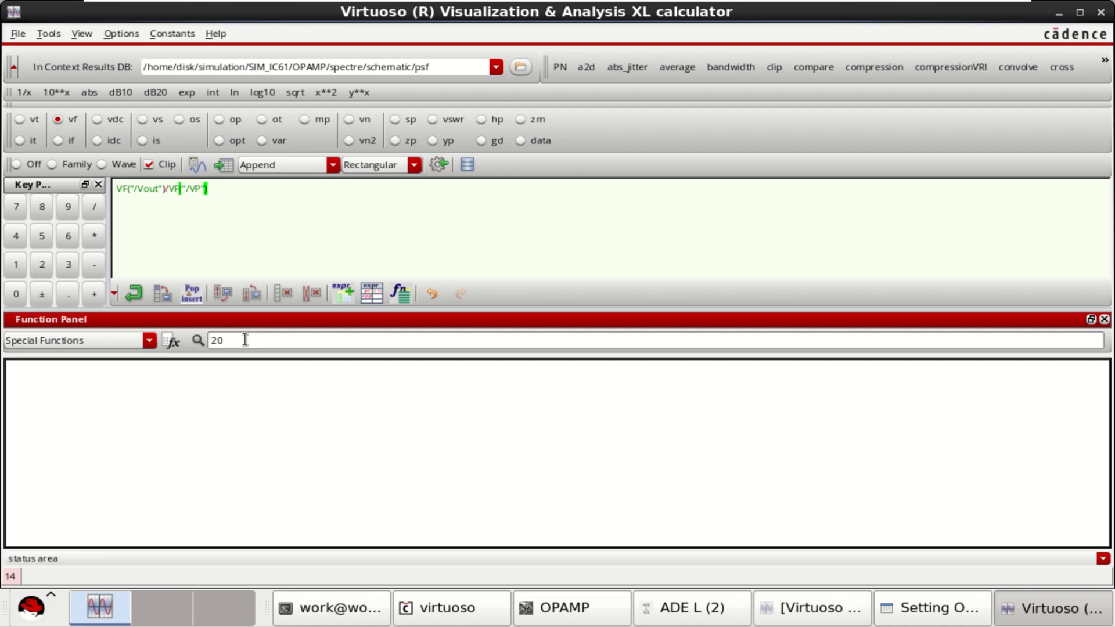
key(BackSpace)
key(BackSpace)
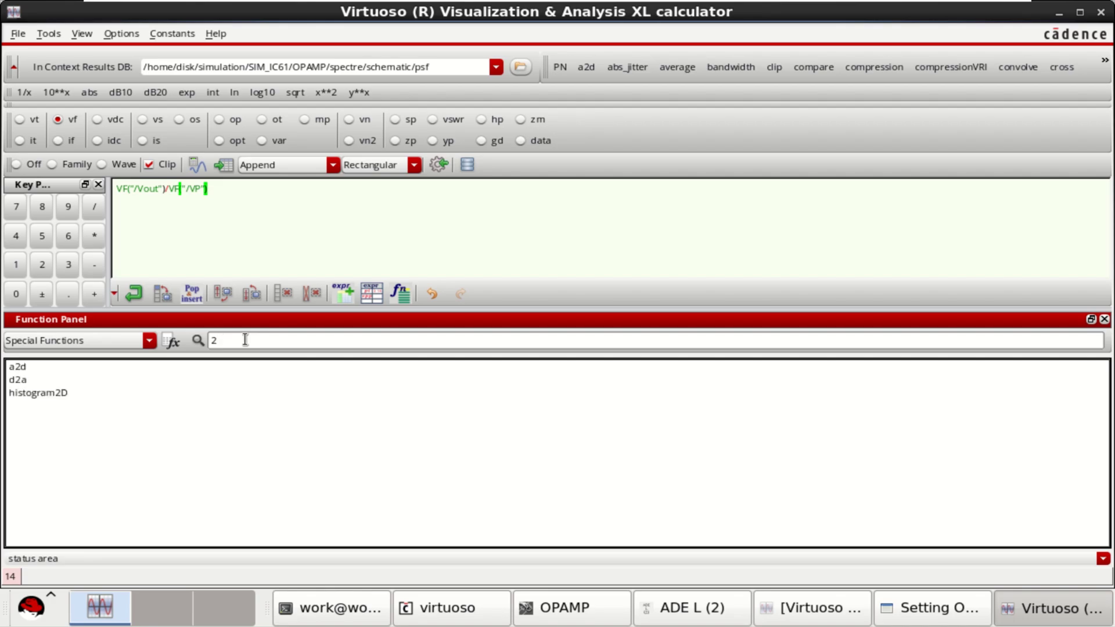
Filter the calculator's full function list for dB and apply dB20 to the Vout/VP gain expression
text(d)
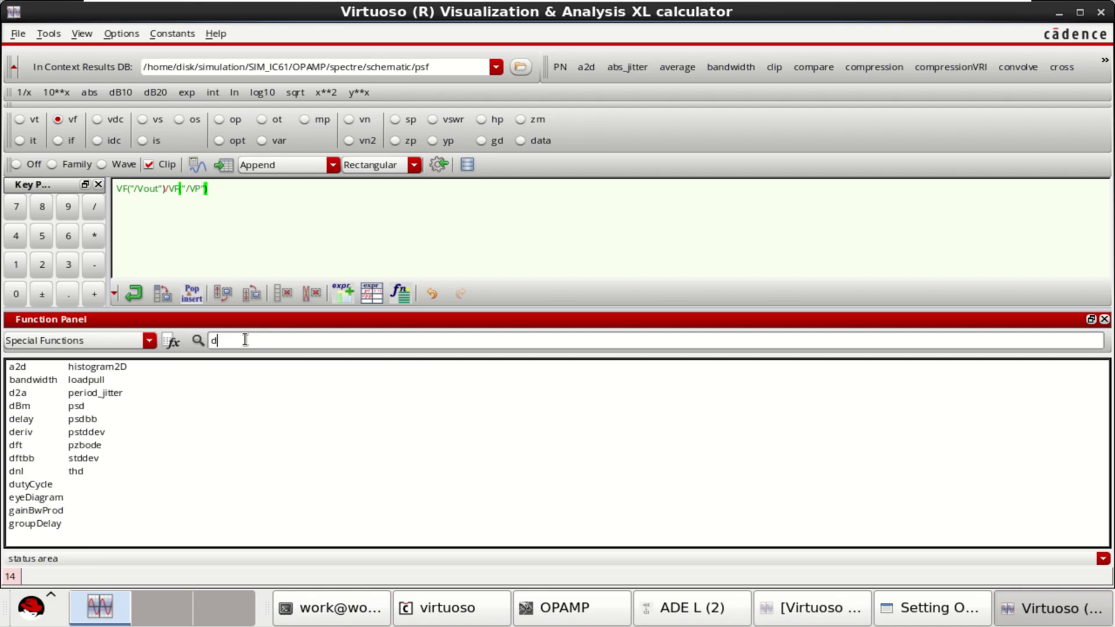
text(B)
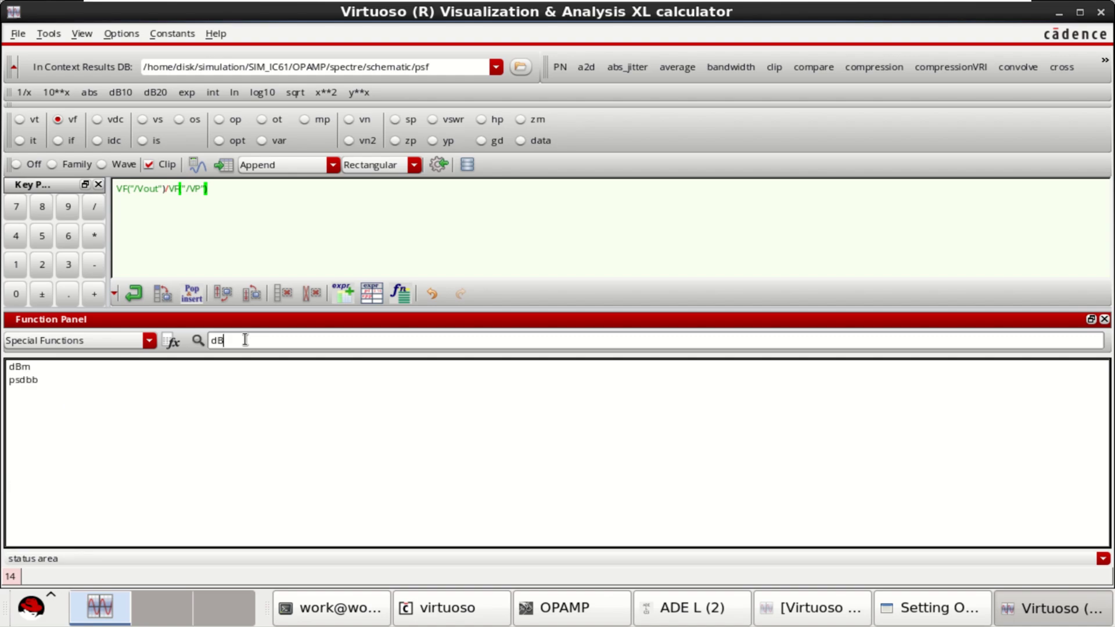
click(150, 341)
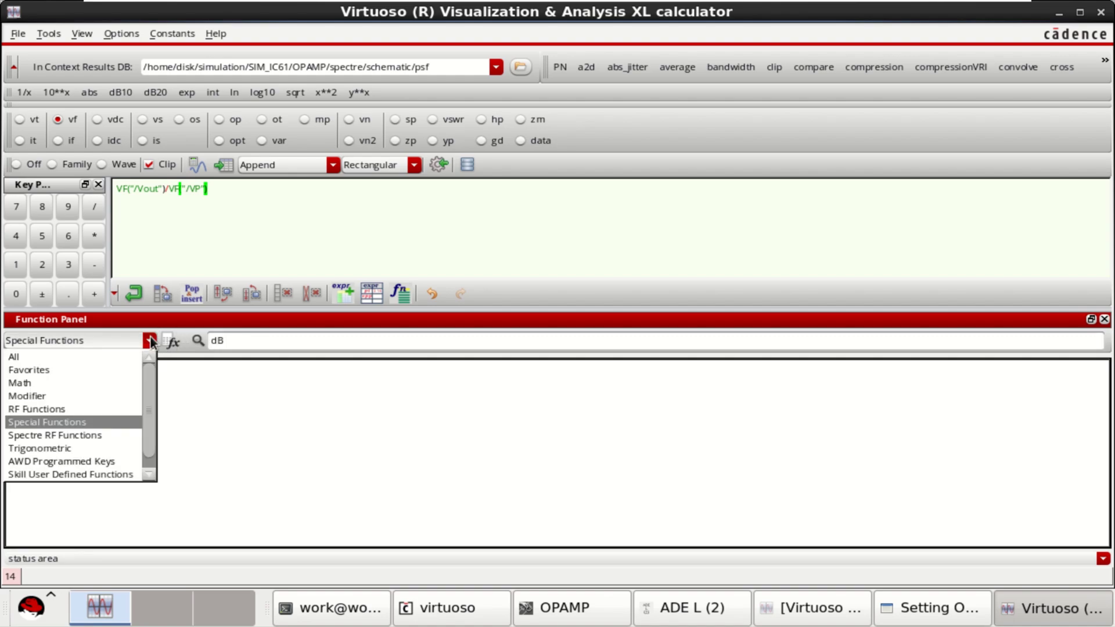
click(92, 357)
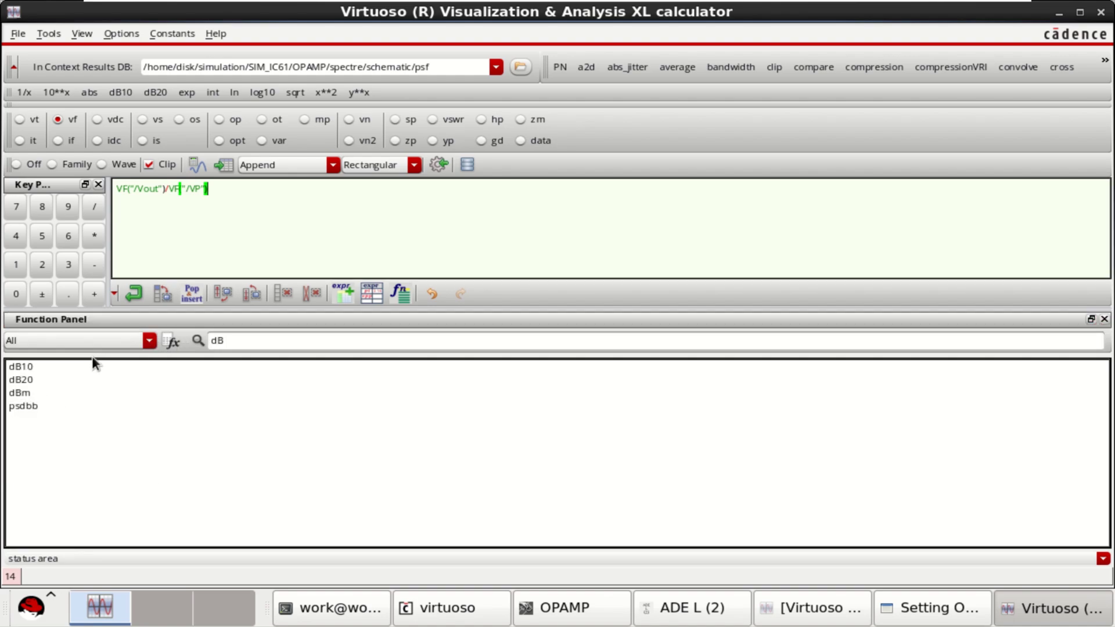
double_click(19, 379)
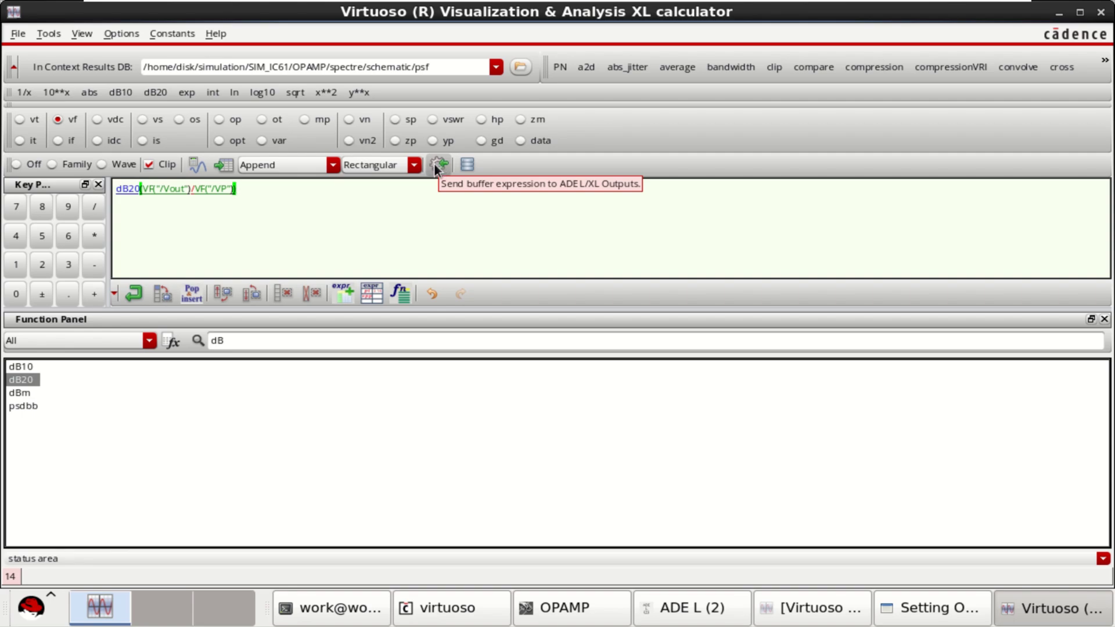
Send the dB20 gain expression to the ADE L outputs and check its entry in the ADE L window
click(434, 165)
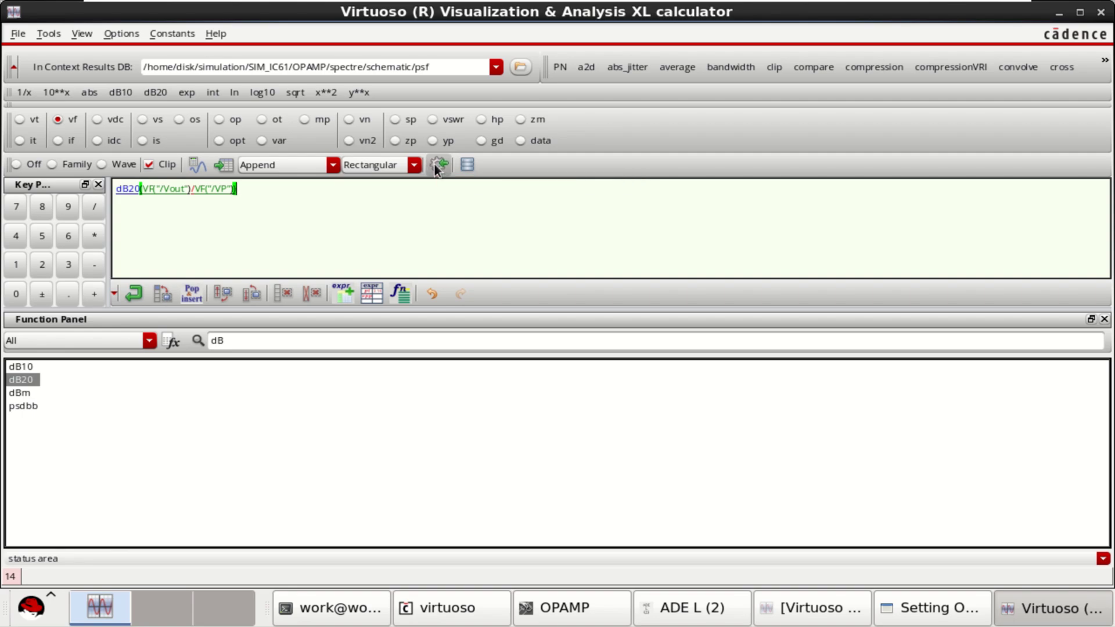
click(1059, 13)
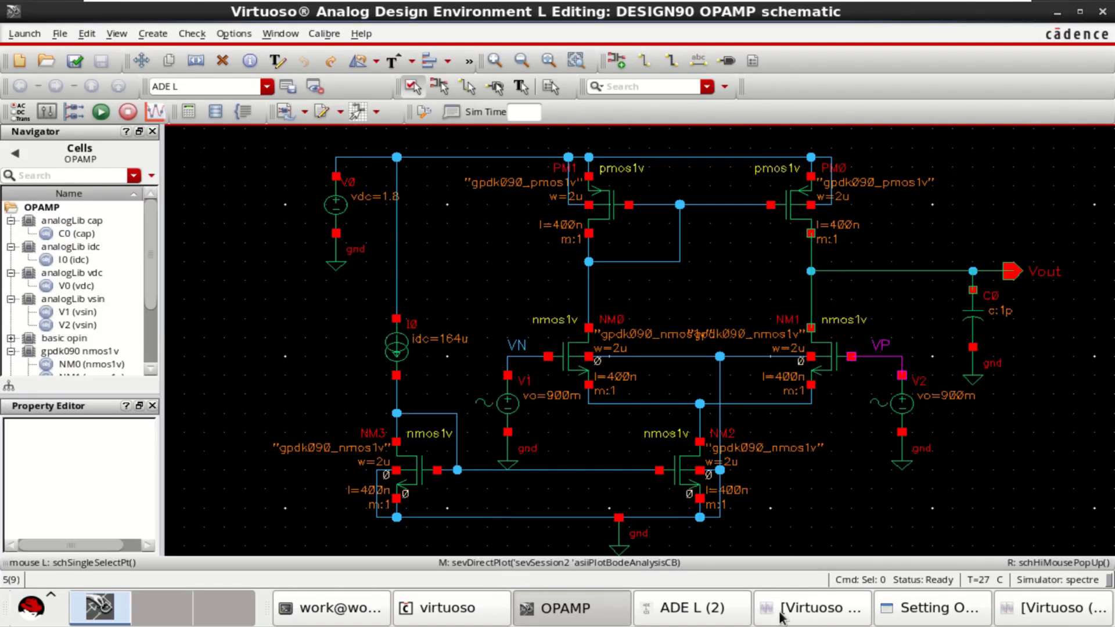
click(720, 617)
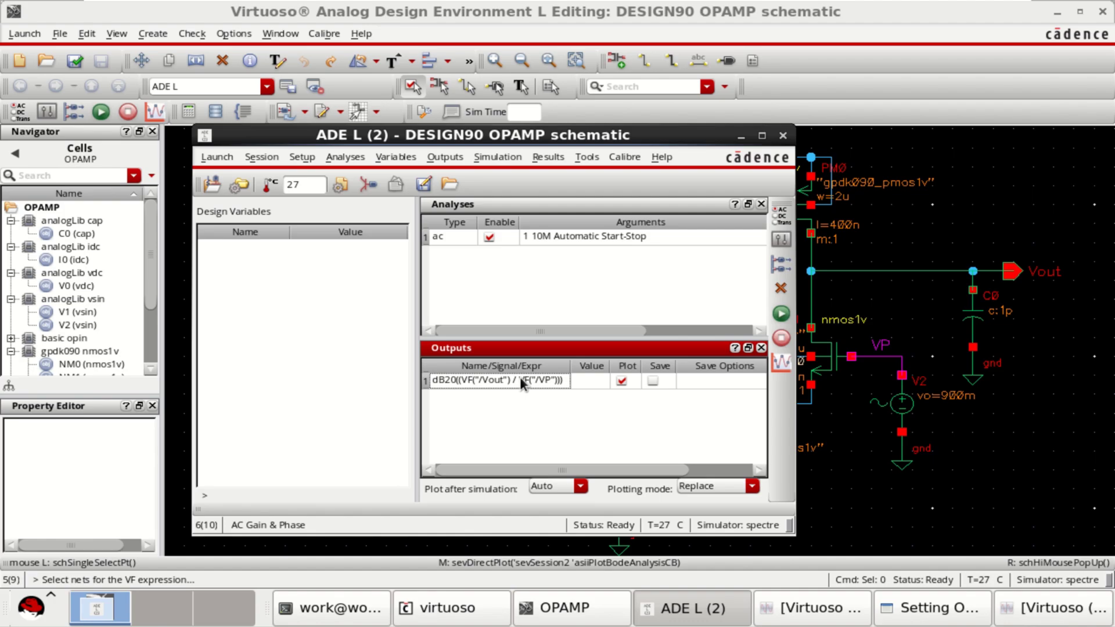
Clear the calculator's buffer and stack, and capture the AC voltage VF("/Vout") from the Vout net in the schematic
click(1060, 610)
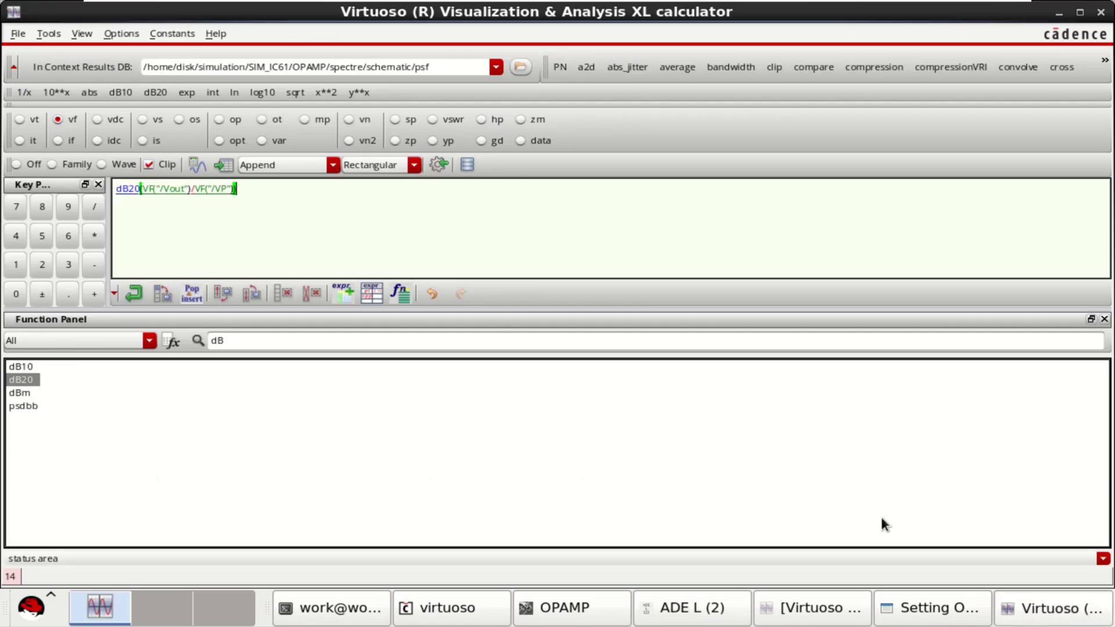
click(311, 294)
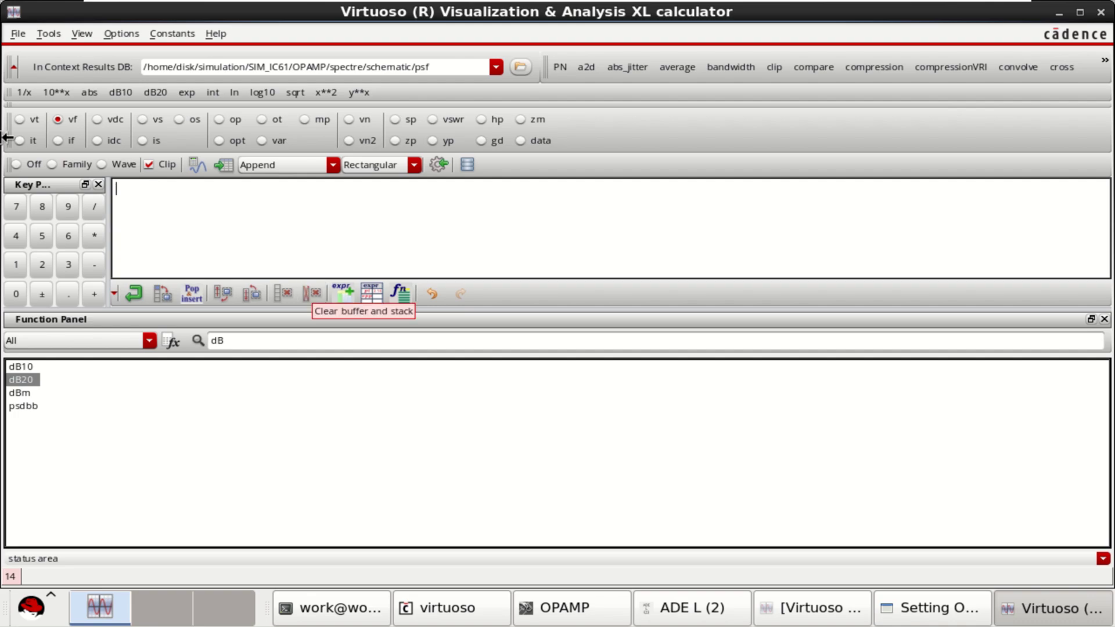
click(16, 165)
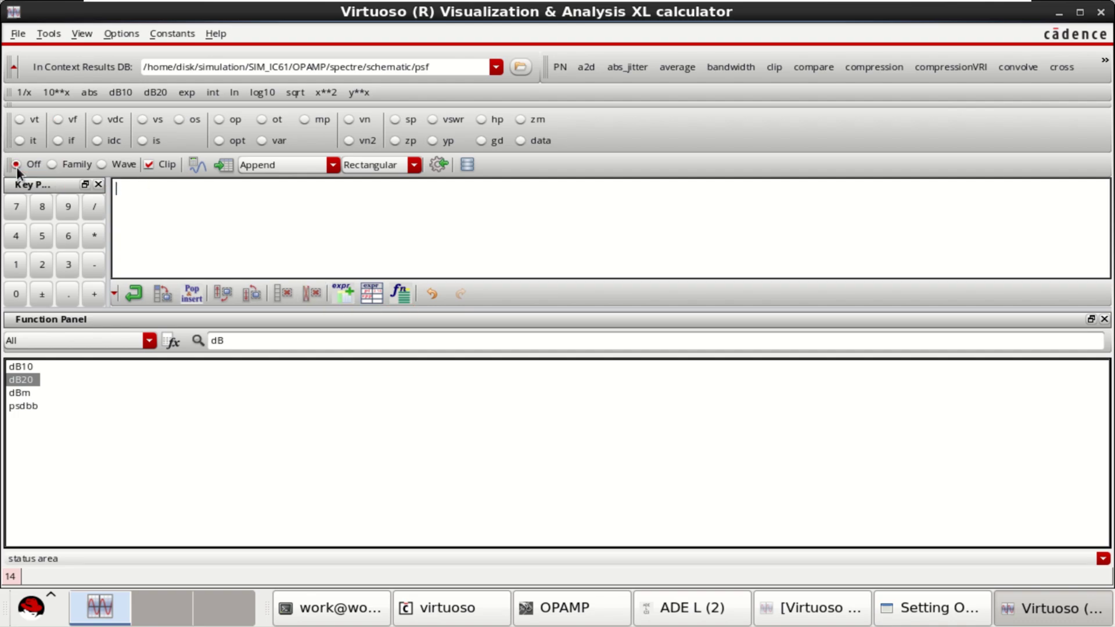
click(58, 119)
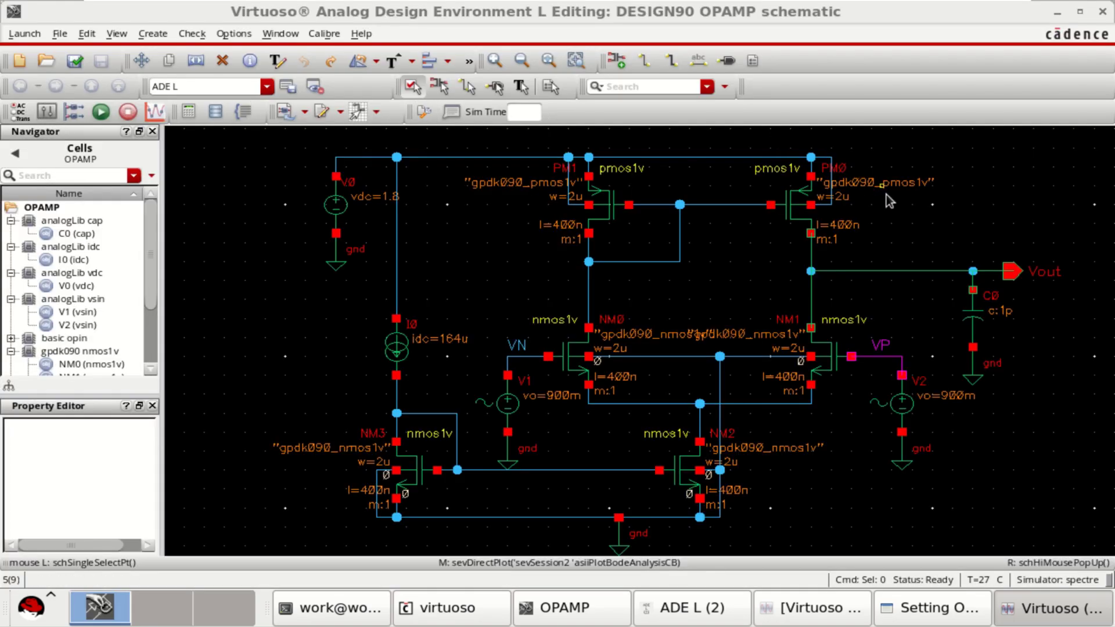
click(919, 271)
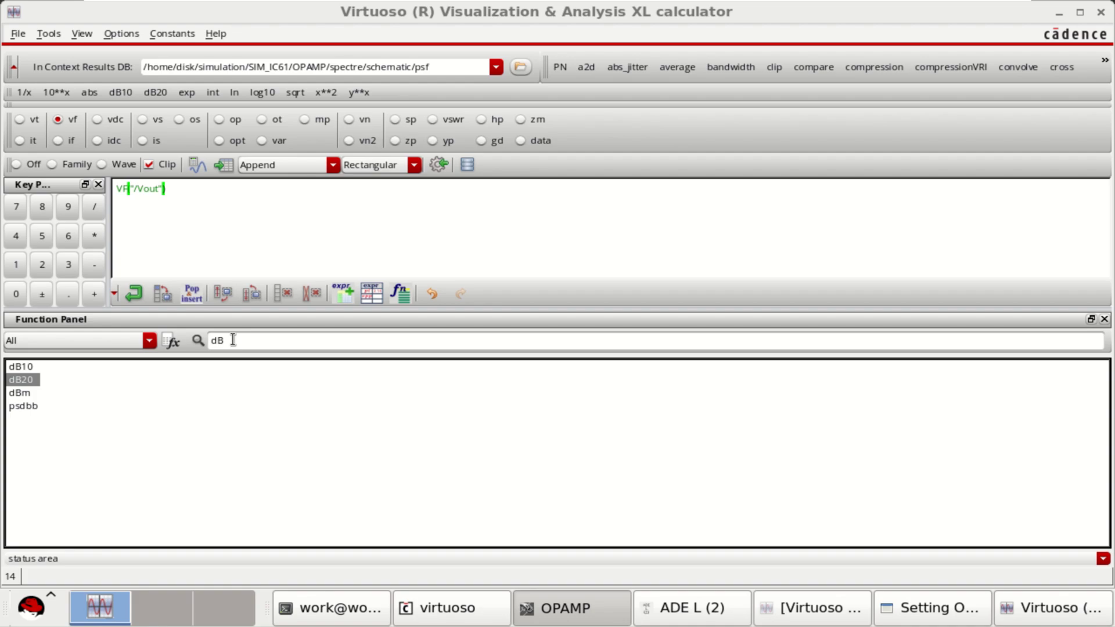
Apply the bandwidth function to VF("/Vout") with Db 3 and type low, and evaluate the expression in a table
click(96, 344)
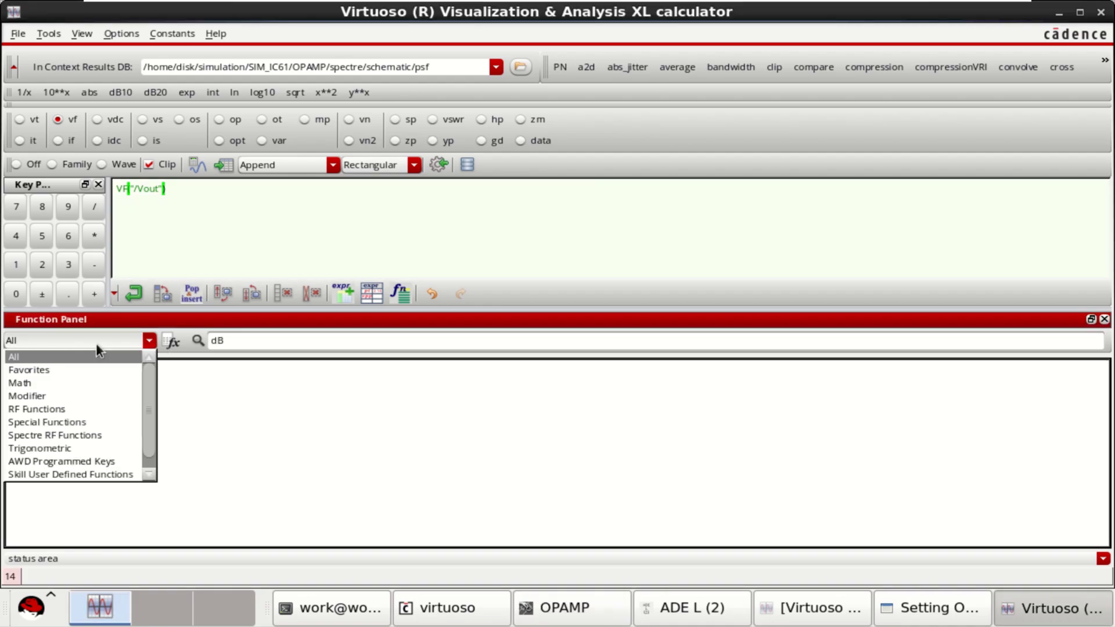
click(65, 358)
click(215, 340)
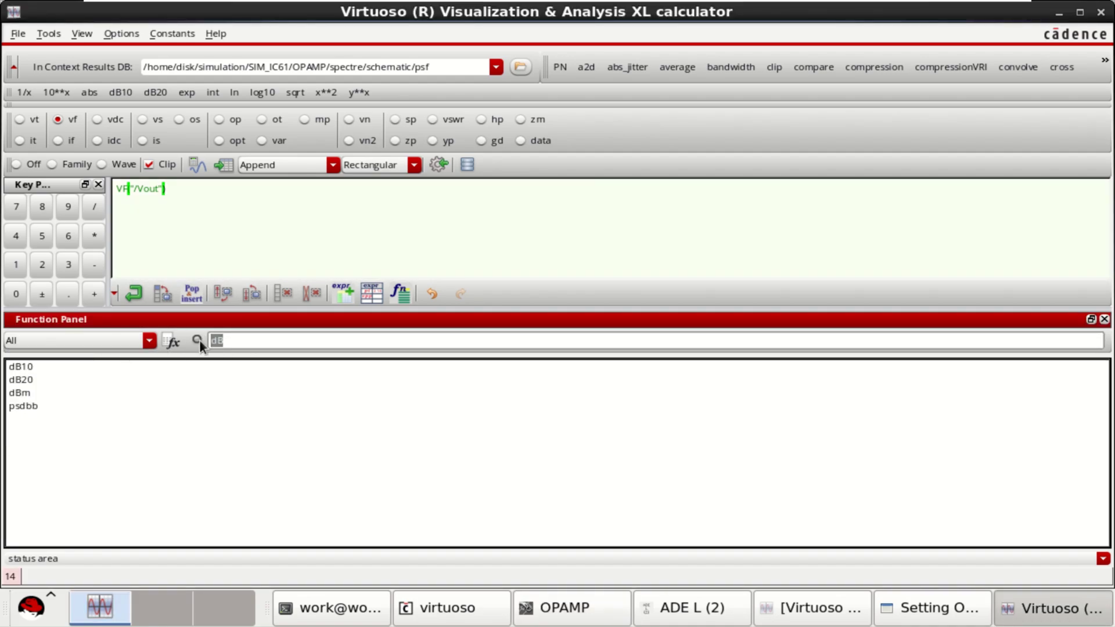
text(band)
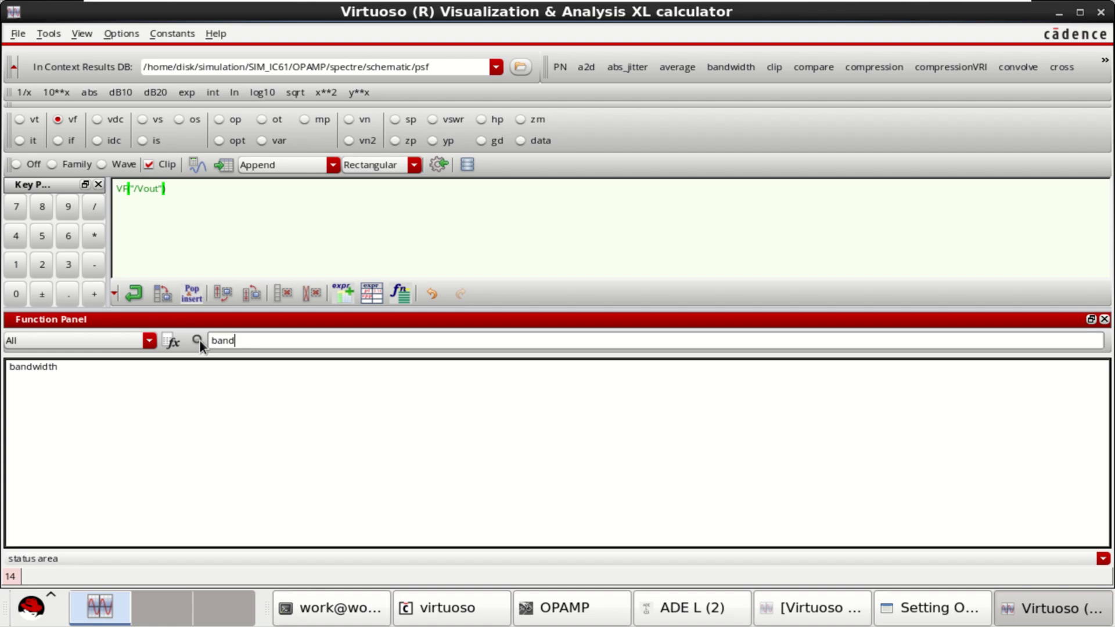
click(33, 368)
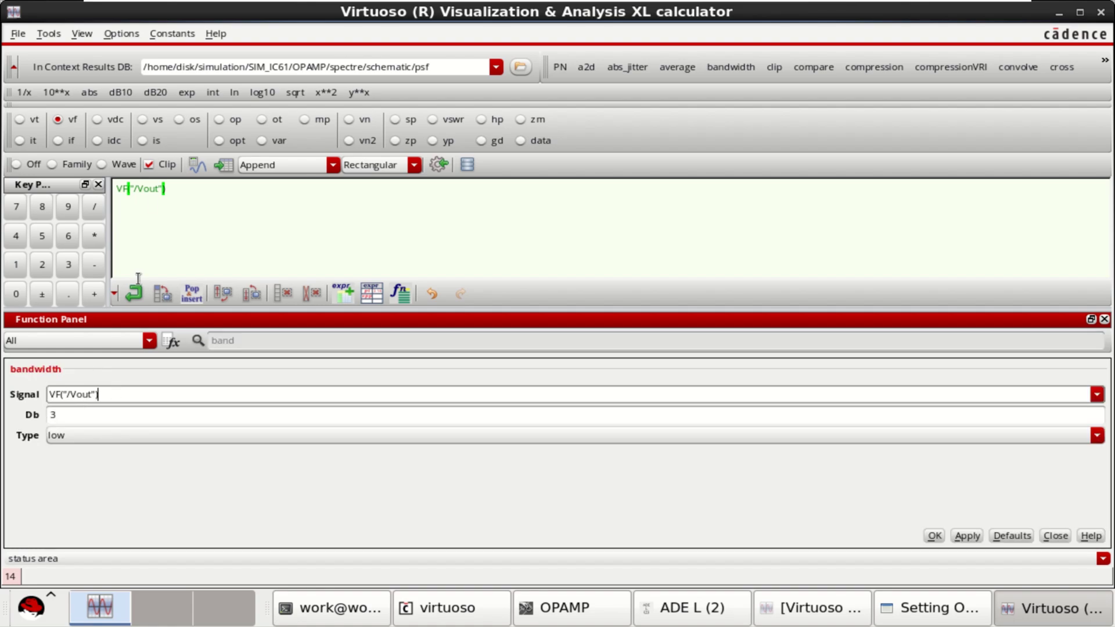
drag(105, 395, 37, 402)
click(934, 536)
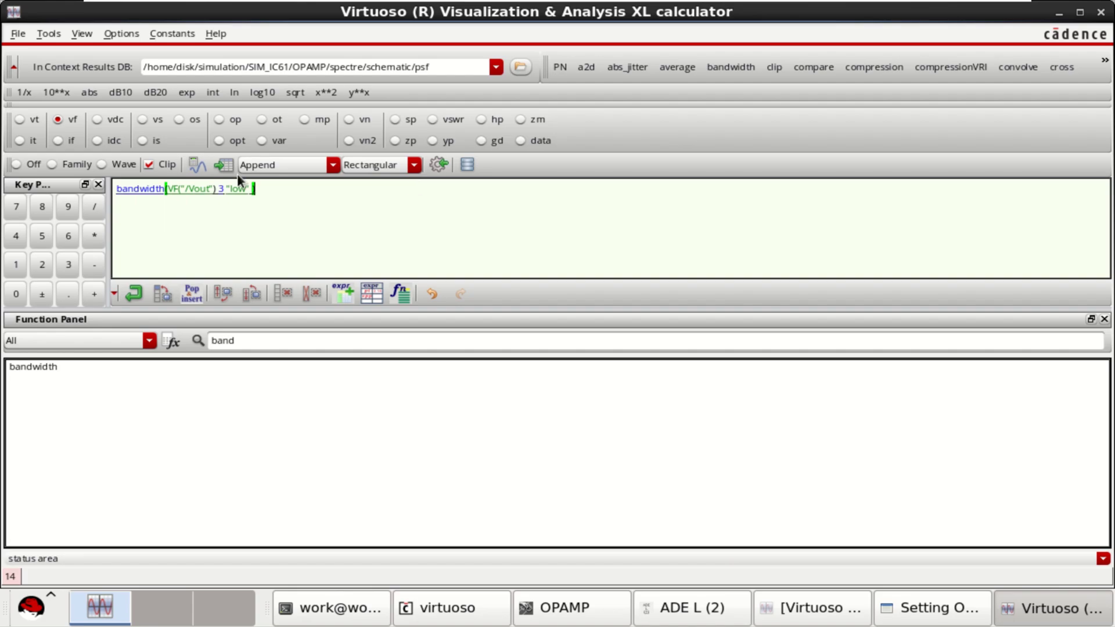
click(224, 166)
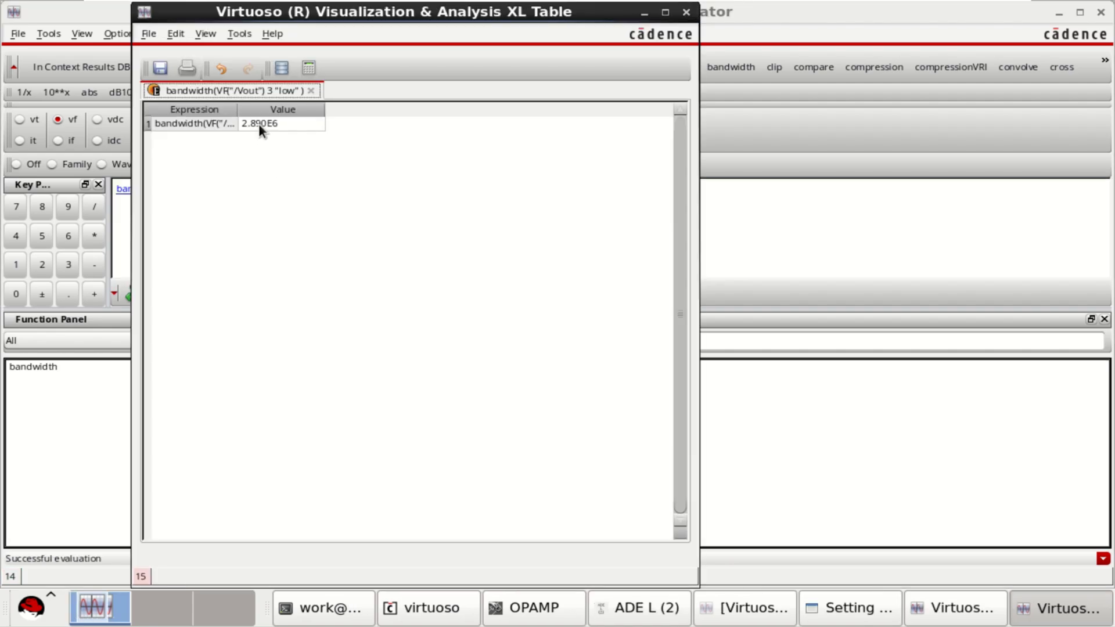
click(686, 12)
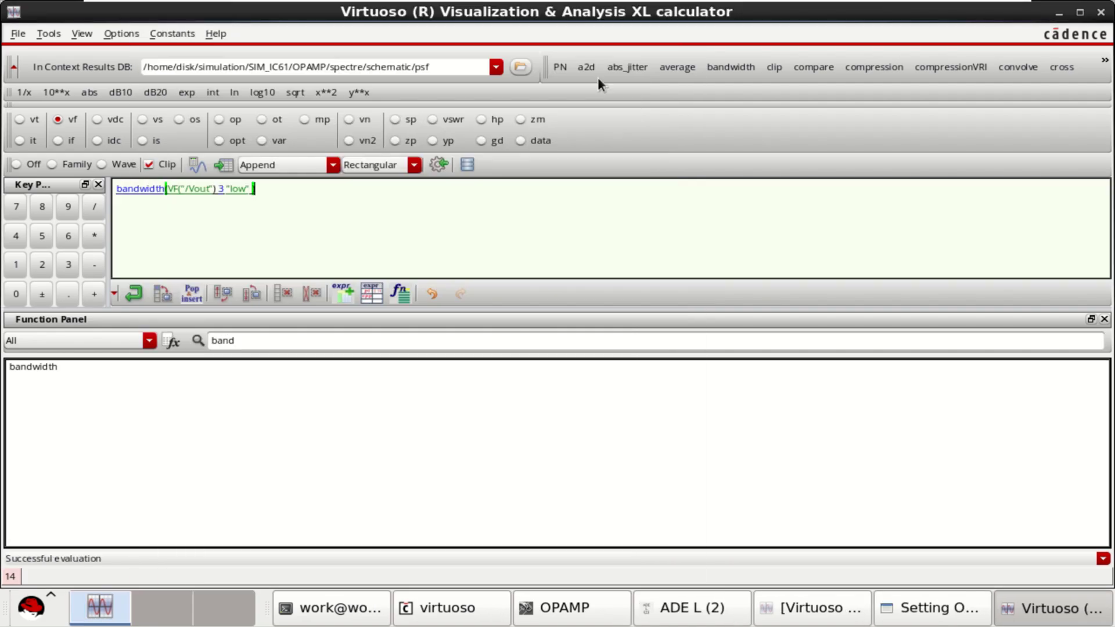
Send the bandwidth expression to the ADE L outputs, accept the output setup, and widen the Outputs pane in ADE L
click(438, 163)
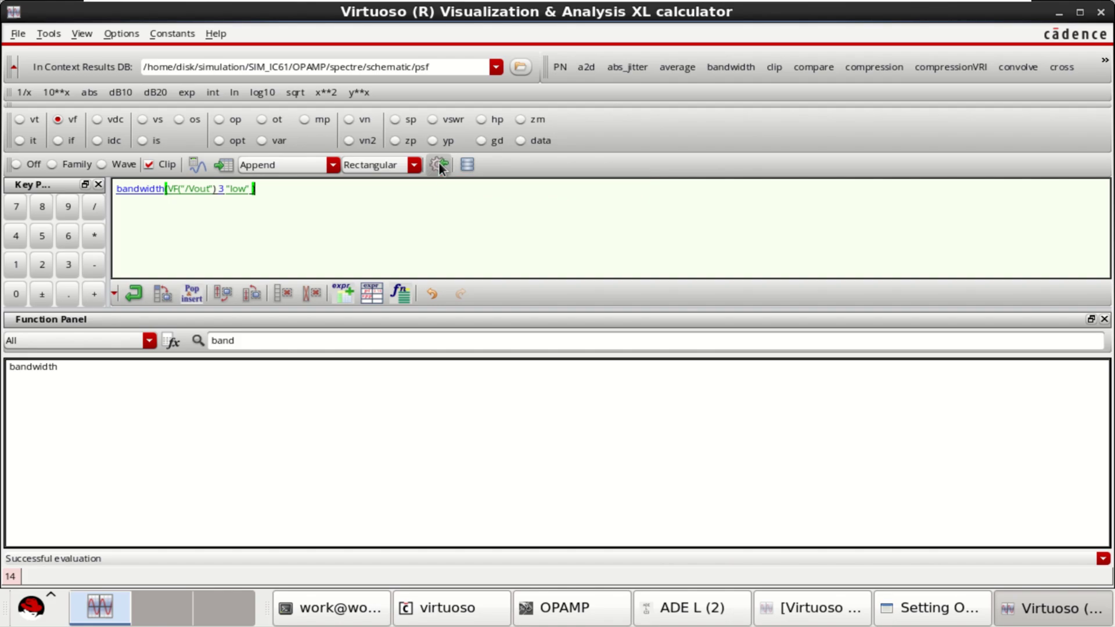
click(1058, 14)
click(932, 594)
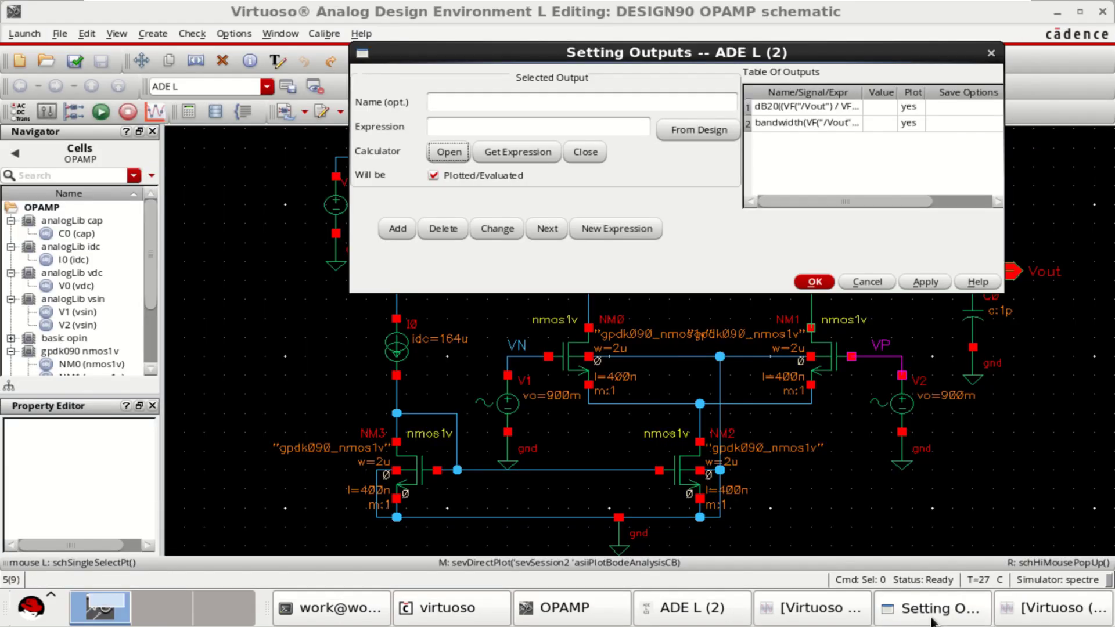
click(813, 283)
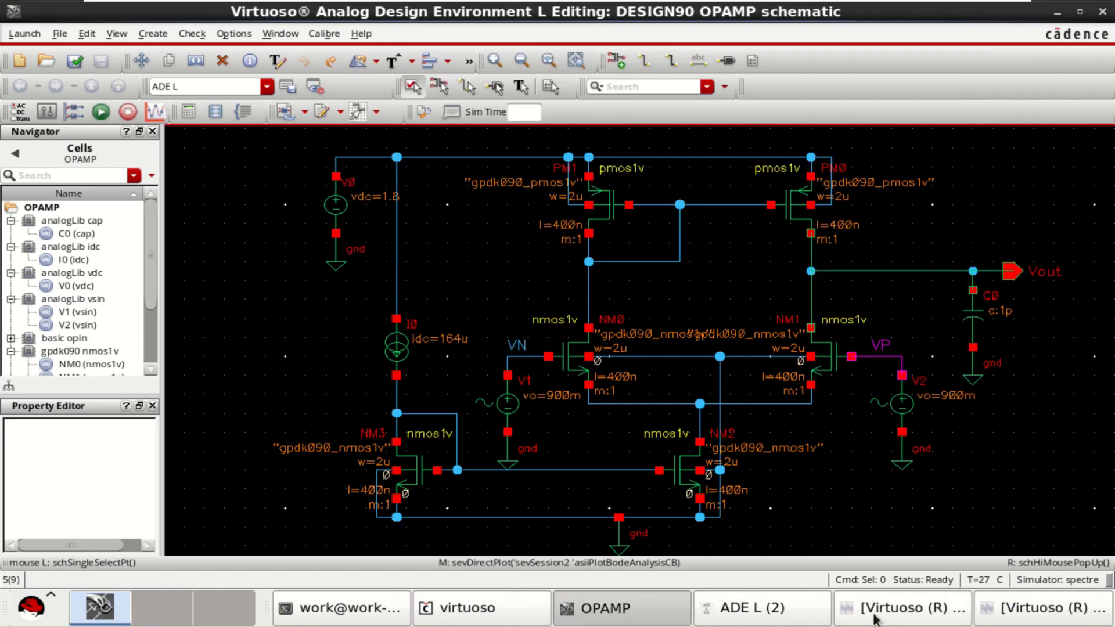
click(778, 616)
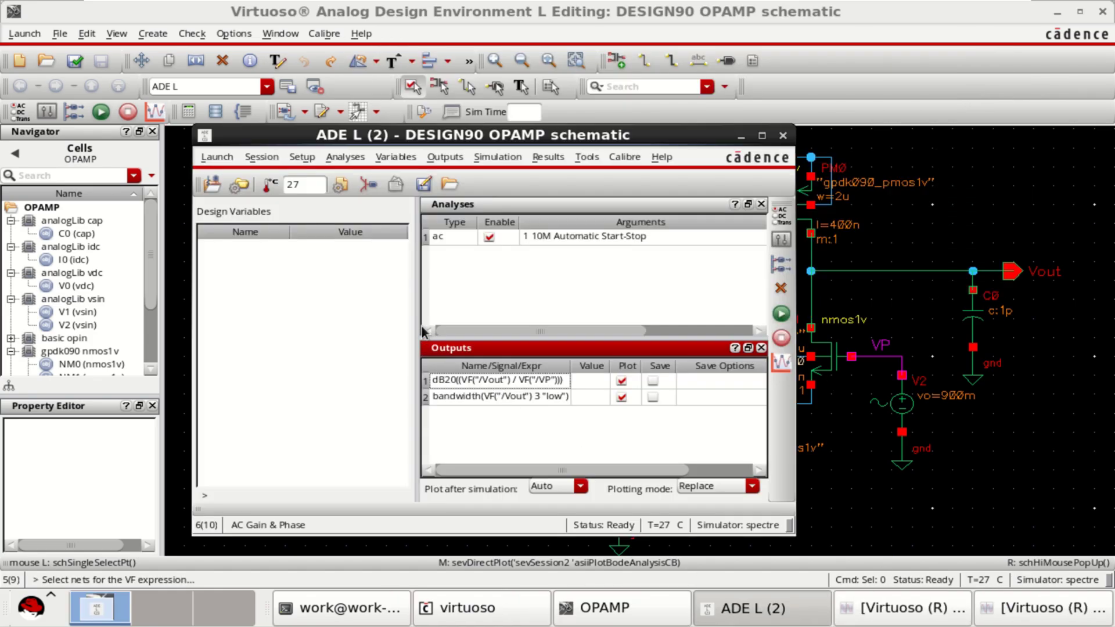
drag(418, 316, 361, 314)
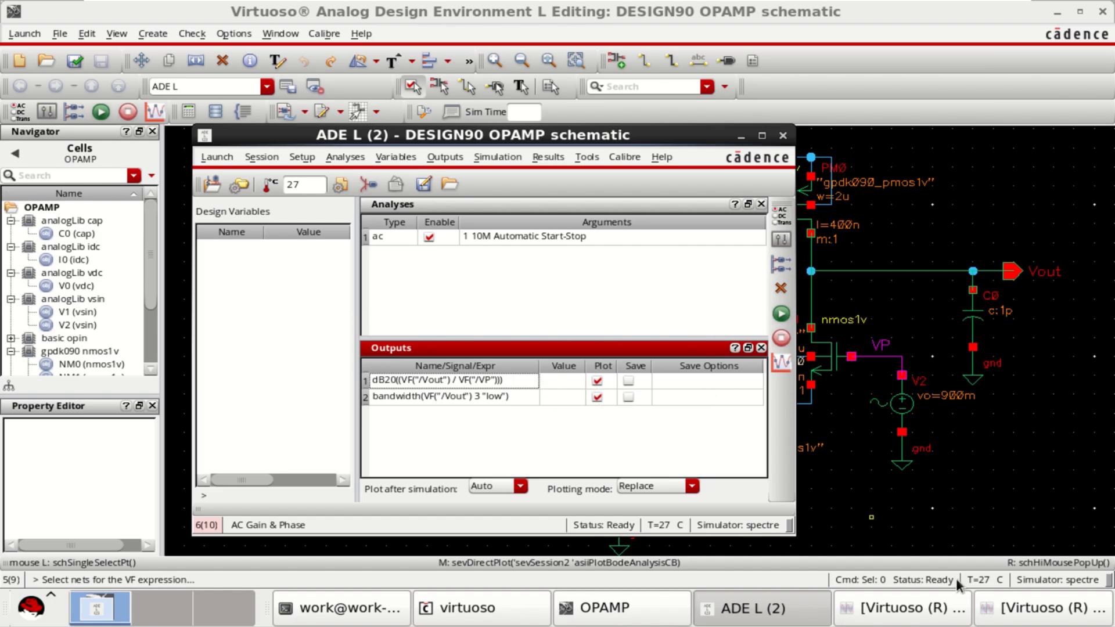
Close the calculator and the old gain and phase waveform window
click(1040, 616)
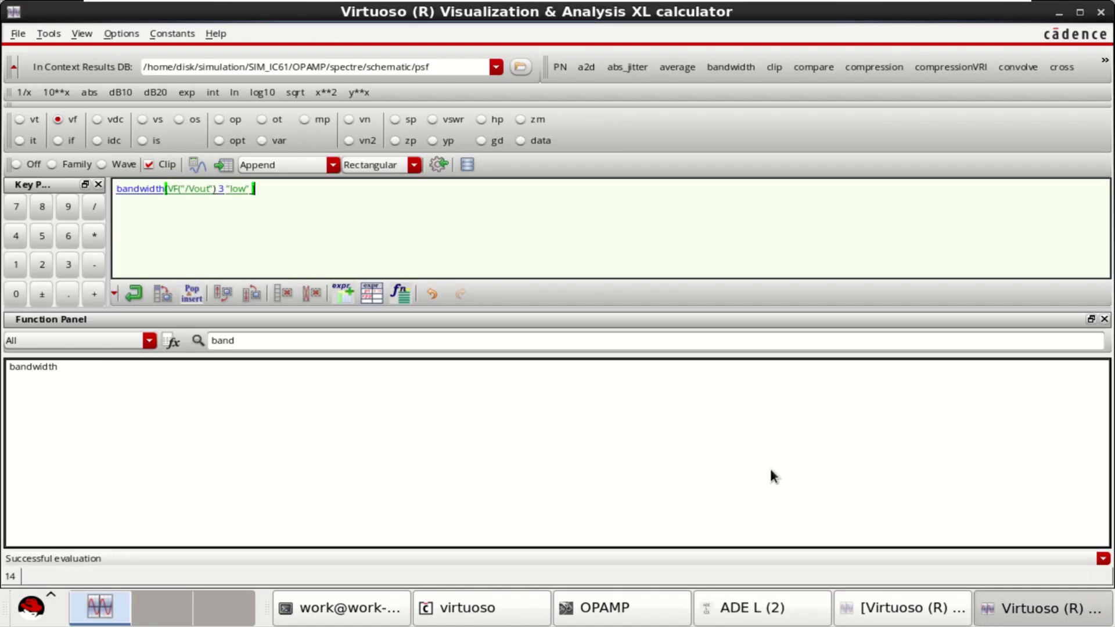
click(1100, 13)
click(1004, 610)
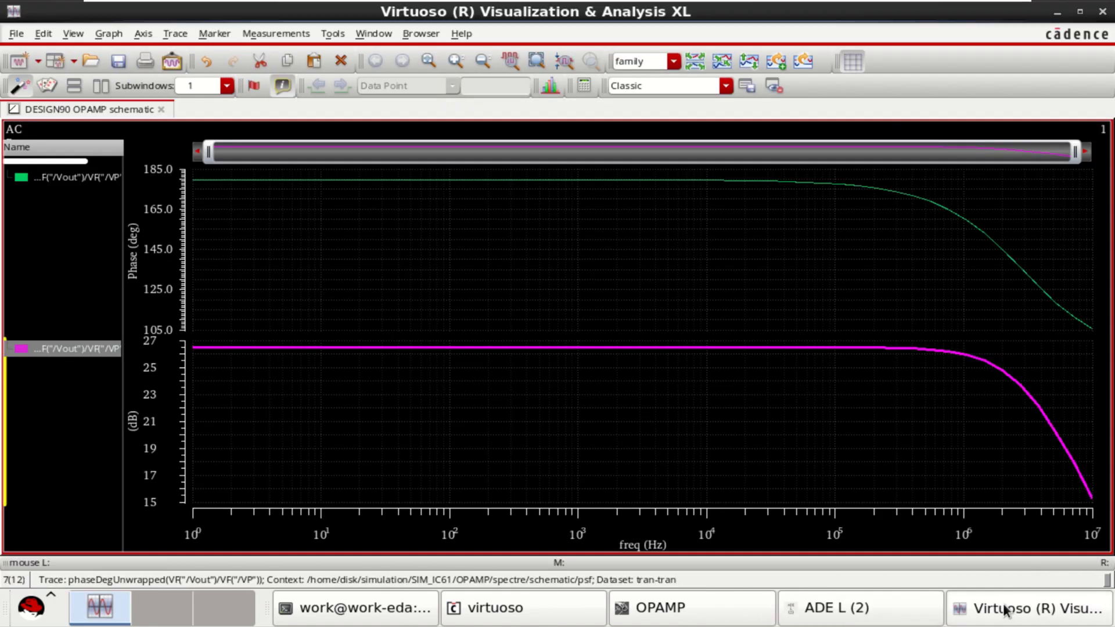
click(1103, 11)
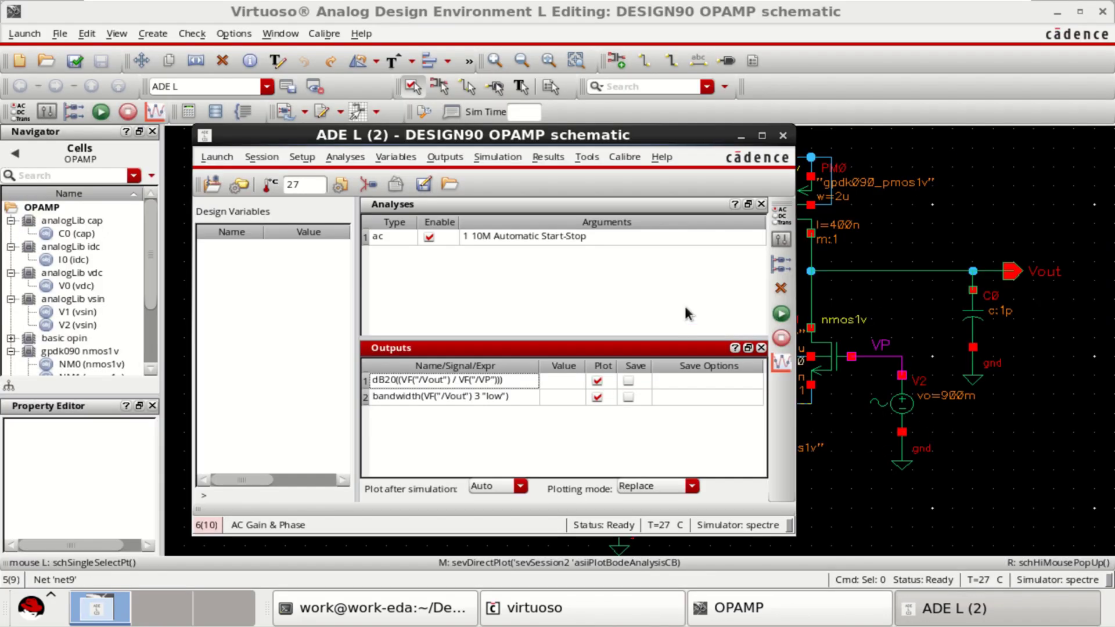
Widen the Analyses and Outputs panes further and run the AC simulation with the new output expressions
click(654, 301)
drag(358, 276, 318, 269)
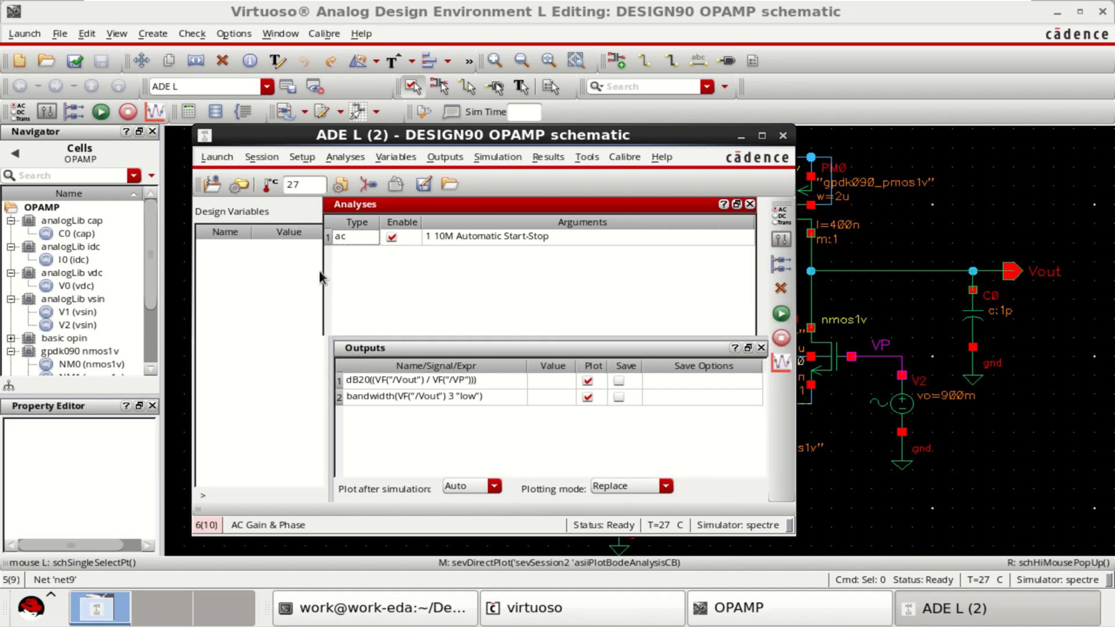
click(782, 316)
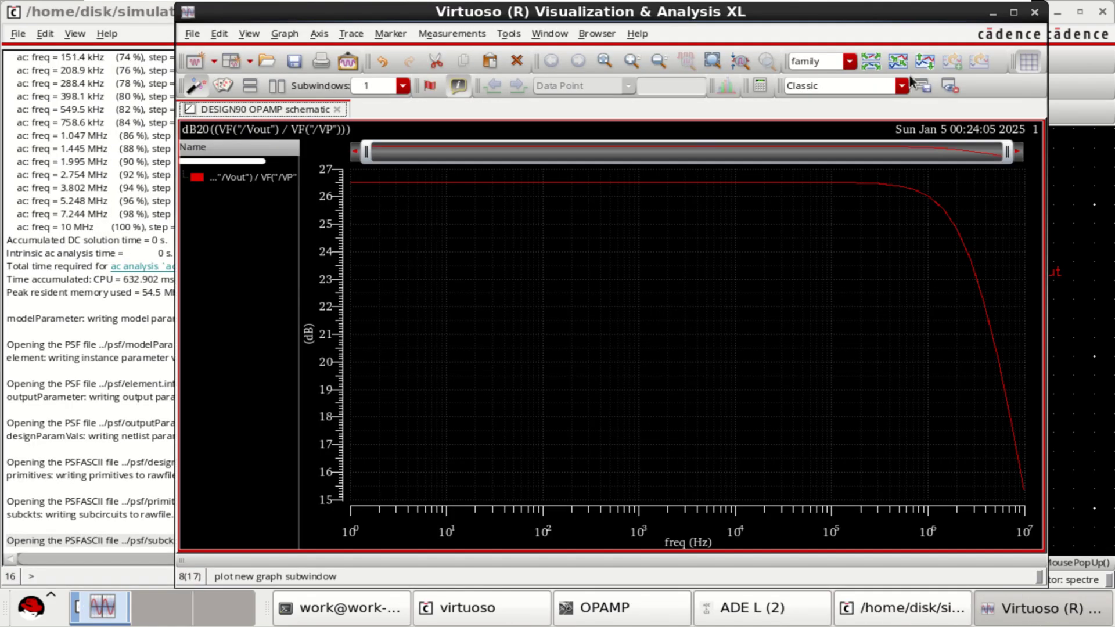
Maximize the new waveform window and examine the dB20 gain trace across the flat low-frequency region
click(1013, 12)
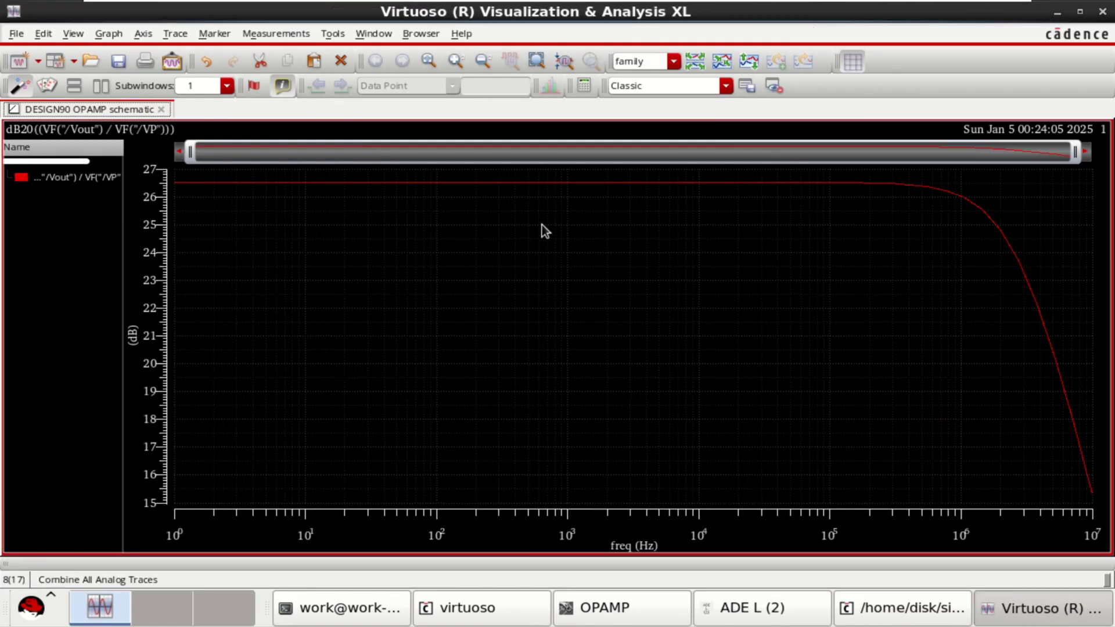
click(71, 176)
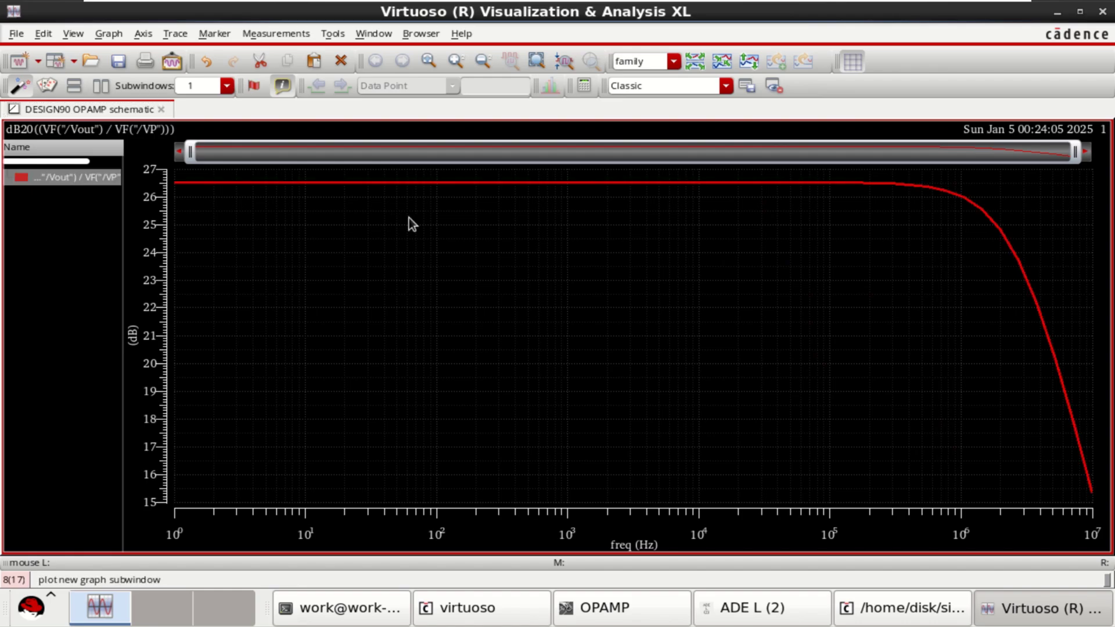
mouse_move(427, 184)
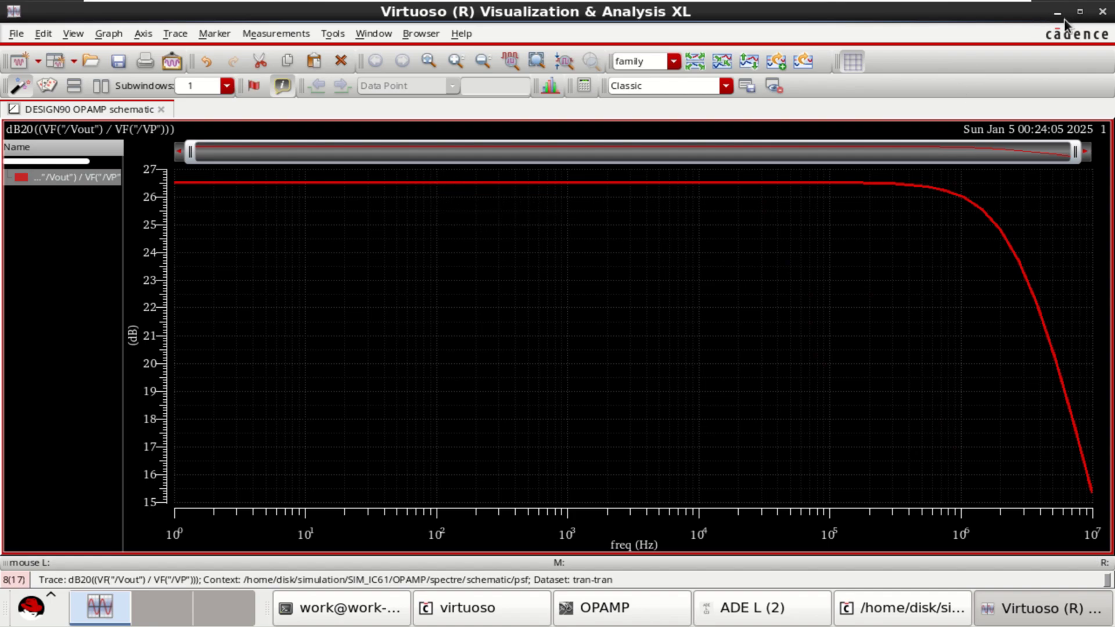
mouse_move(726, 185)
Minimize the waveform window and widen the Value column of the ADE L outputs to read the bandwidth result
click(1059, 14)
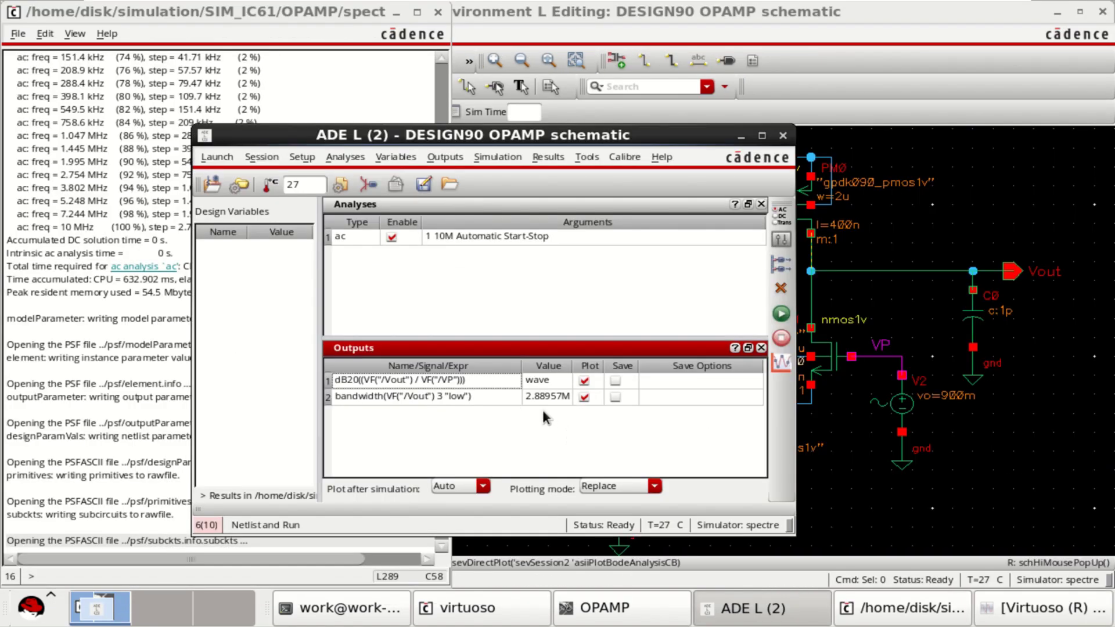
drag(521, 372, 607, 365)
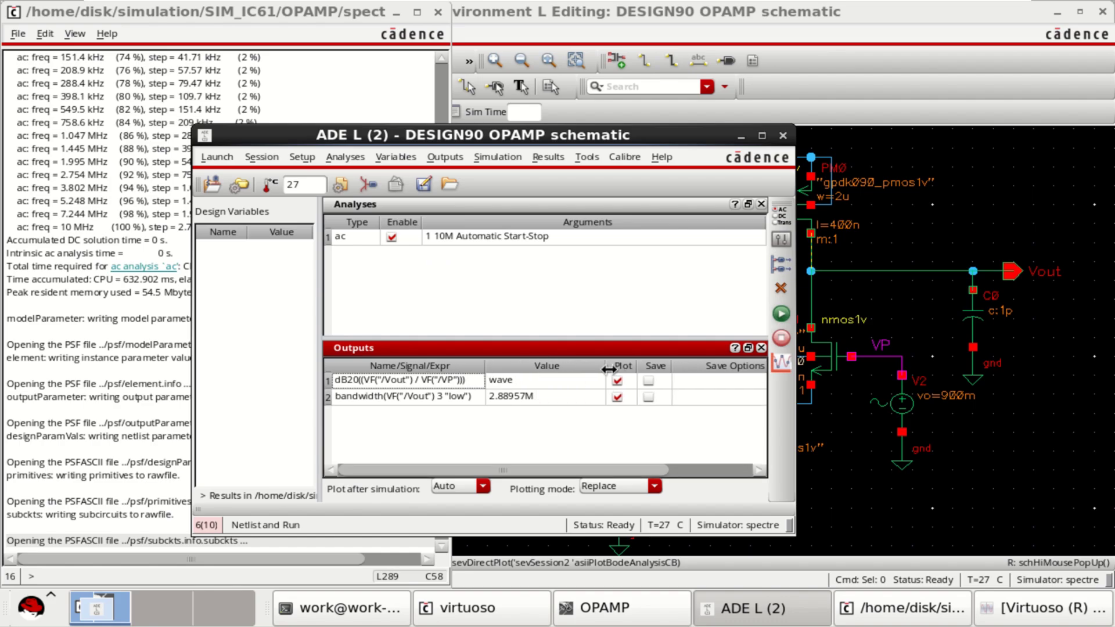